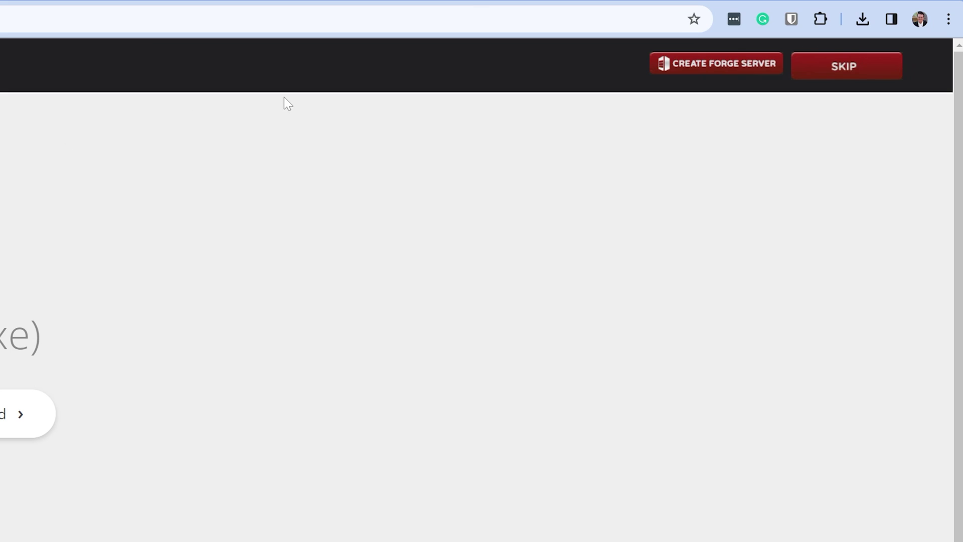
Step: Skip the ad page to download the Forge 1.20.4 installer and minimize the browser
left_click(846, 68)
left_click(862, 20)
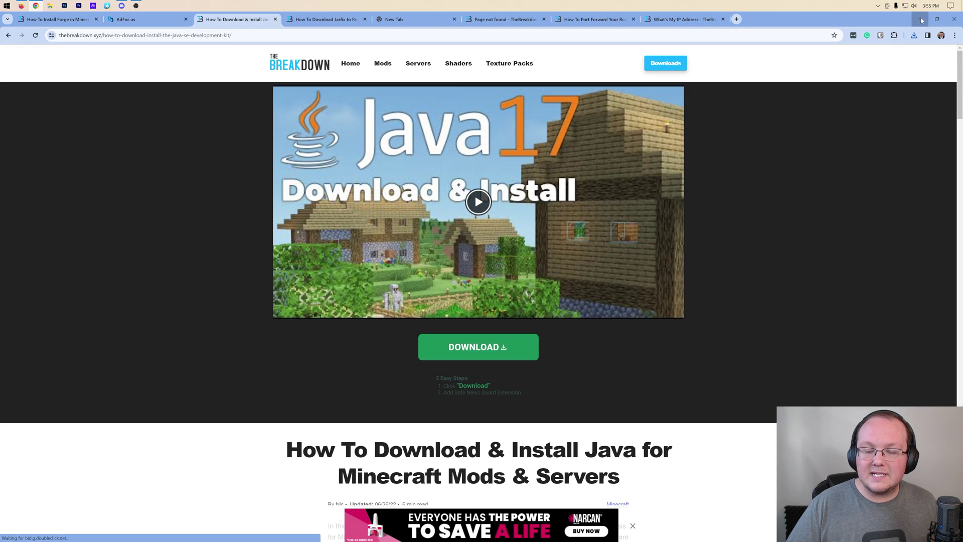
left_click(921, 20)
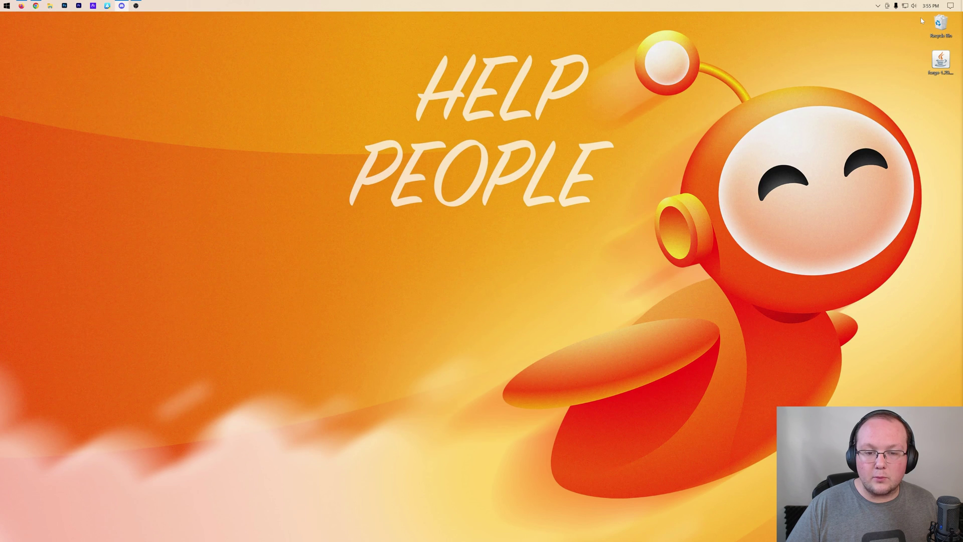
Step: Create a new folder on the desktop and name it Minecraft 1.20.4 Forge Server
right_click(294, 73)
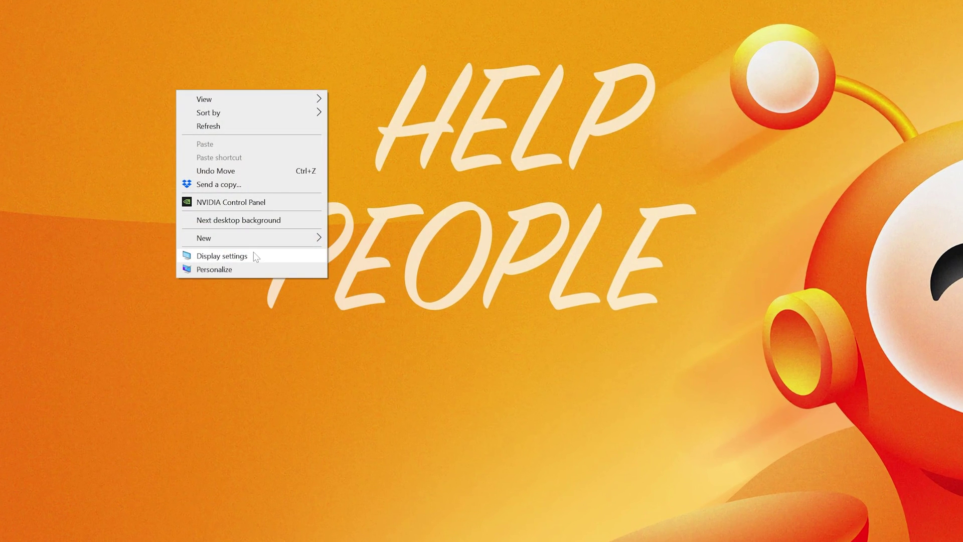
mouse_move(259, 242)
left_click(357, 240)
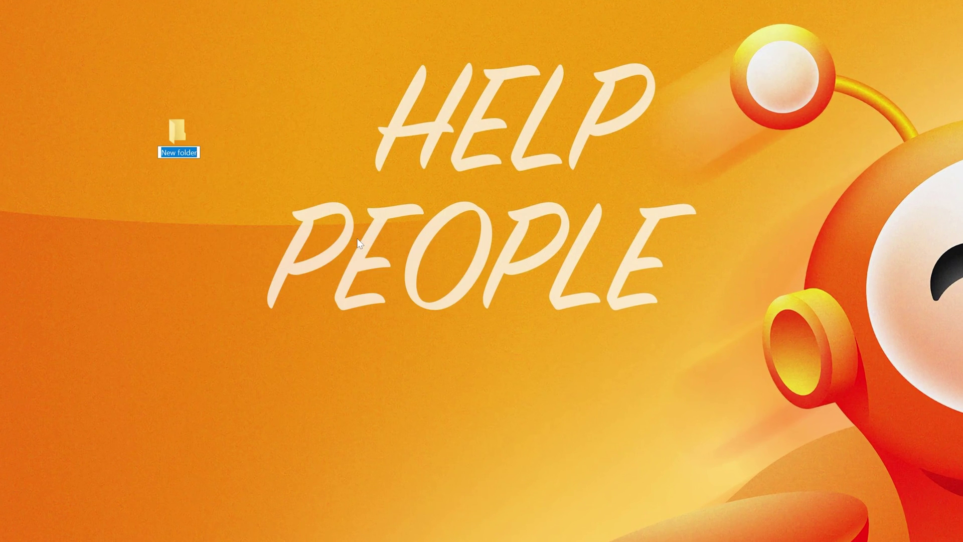
type("Minecraft 1.2")
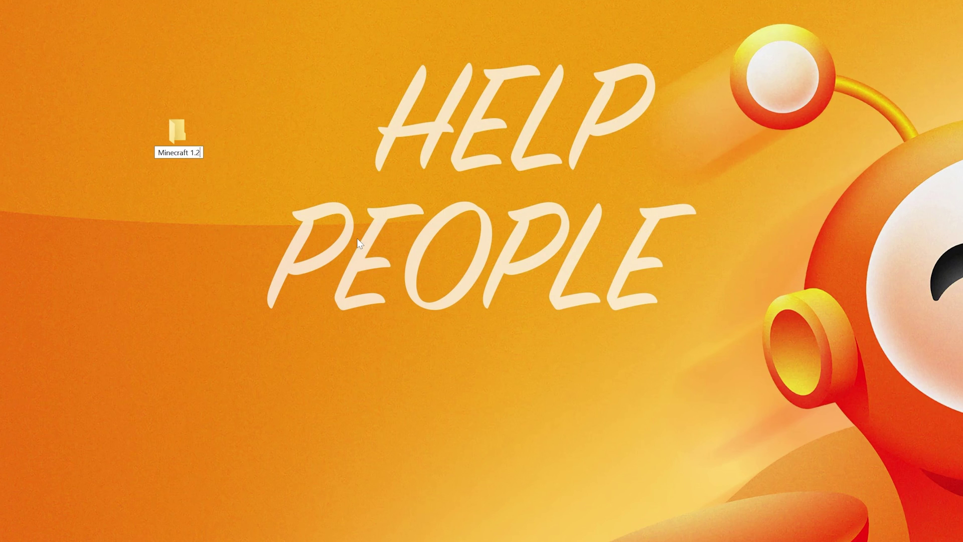
type("0.4 Forge SEAr")
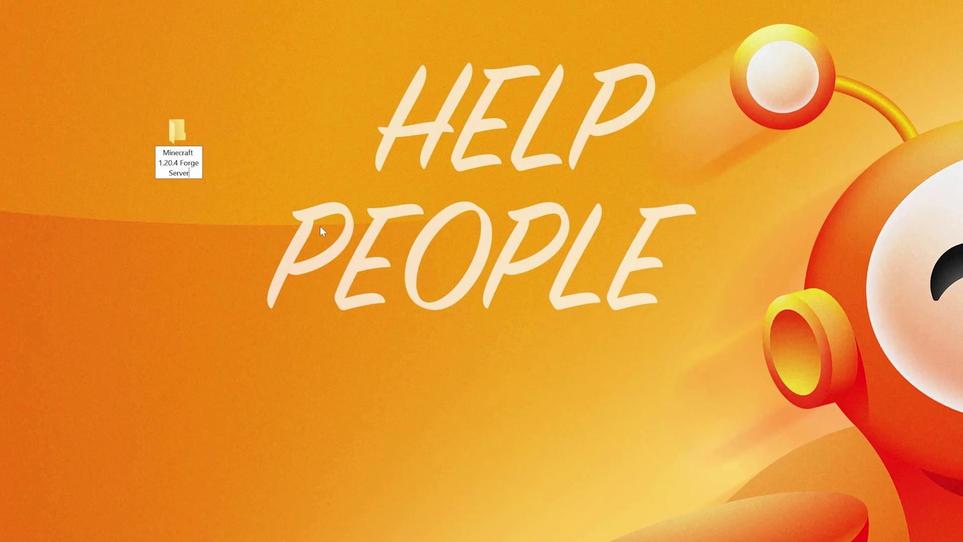
key("ctrl+a")
type("ASim")
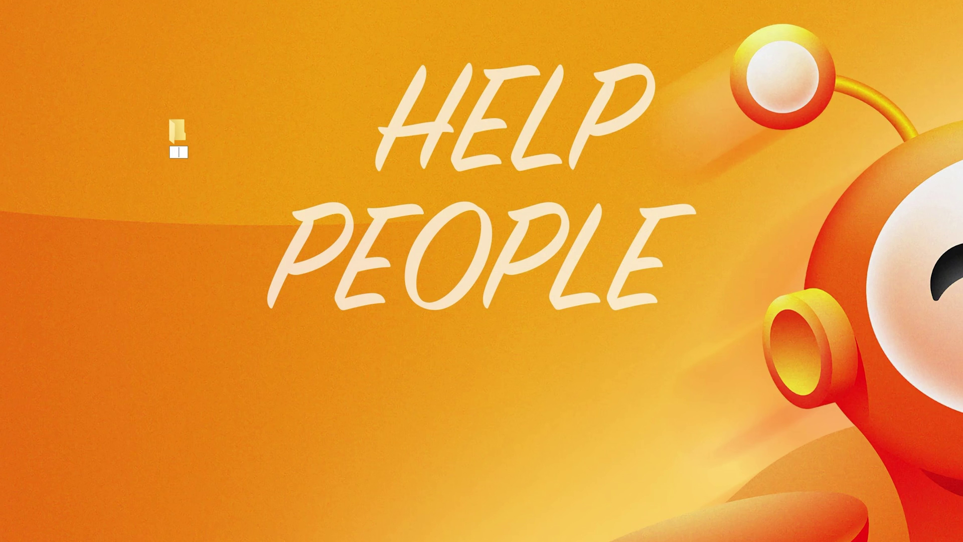
type("p")
key("BackSpace")
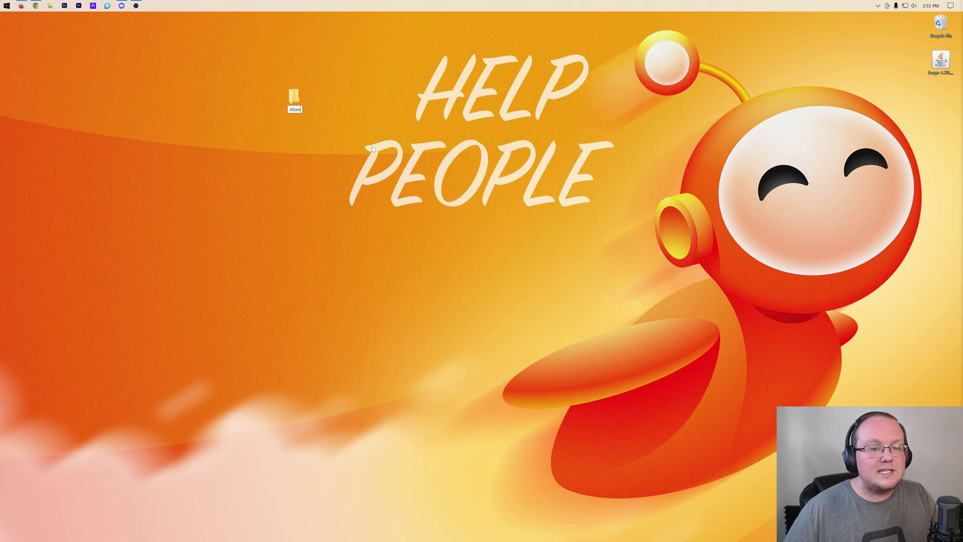
key("ctrl+z")
key("Return")
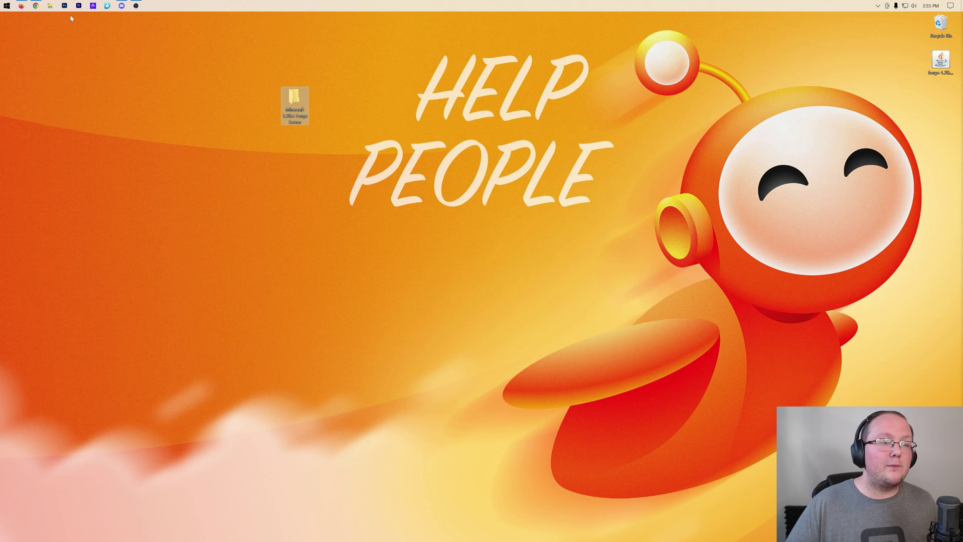
Step: Move forge-1.20.4-49.0.8-installer.jar from the Downloads folder to the desktop and close File Explorer
left_click(50, 6)
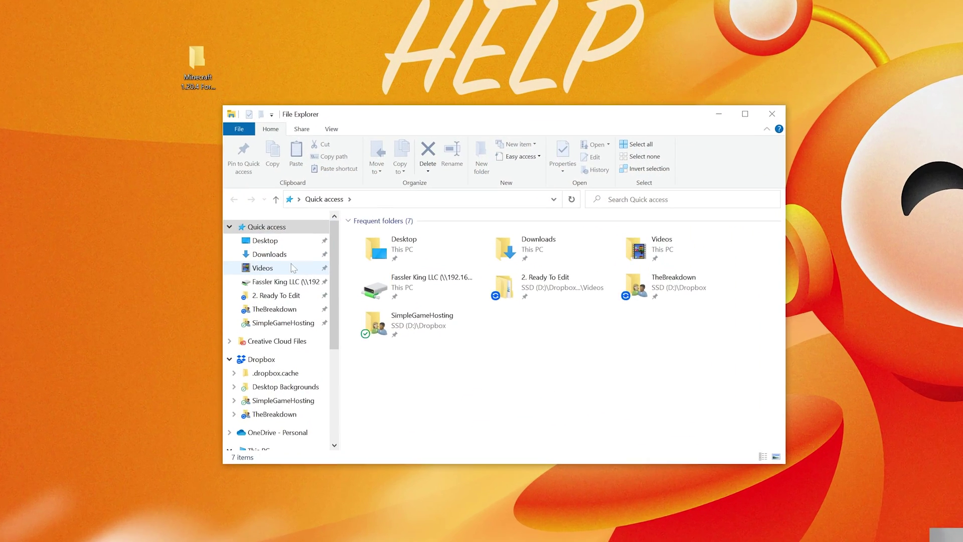
left_click(341, 216)
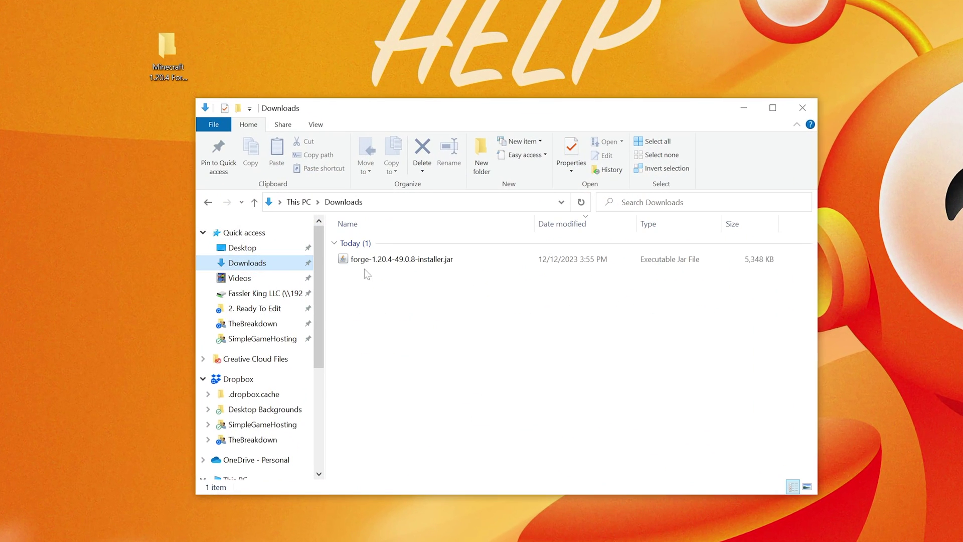
left_click_drag(381, 260, 249, 40)
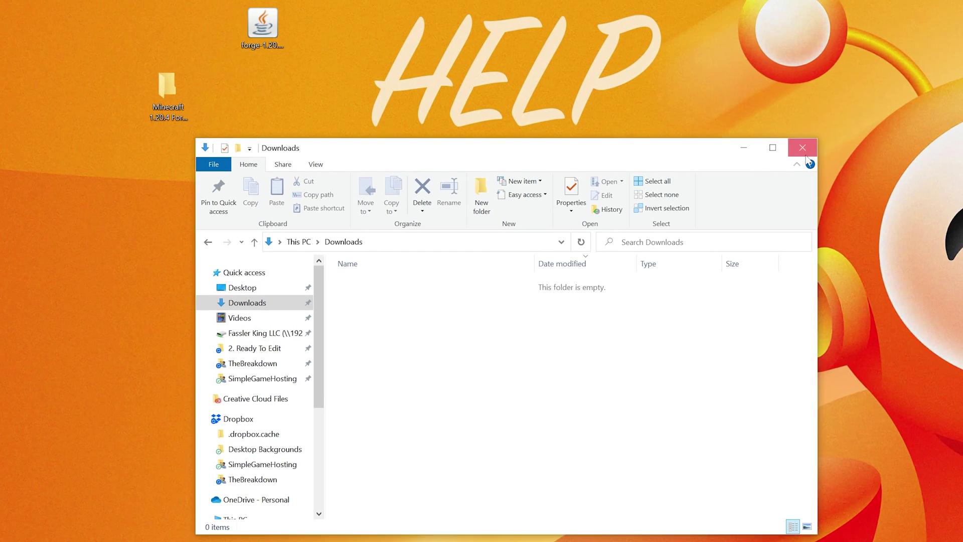
key("alt+F4")
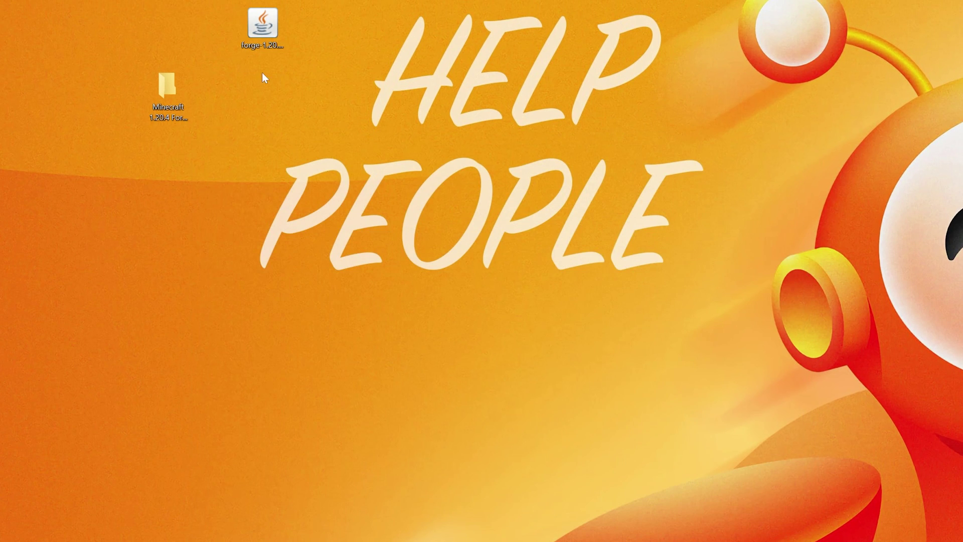
right_click(258, 32)
left_click(296, 138)
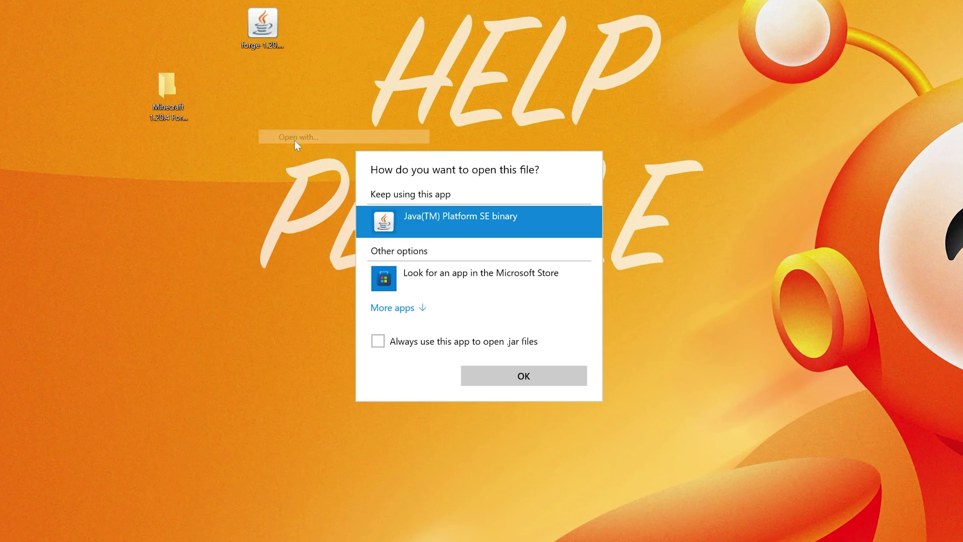
left_click(494, 378)
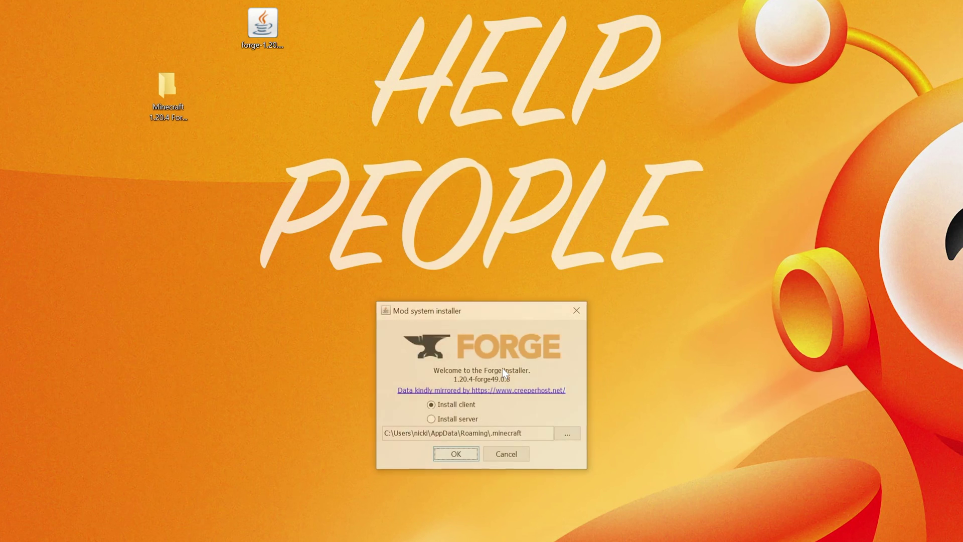
left_click(578, 309)
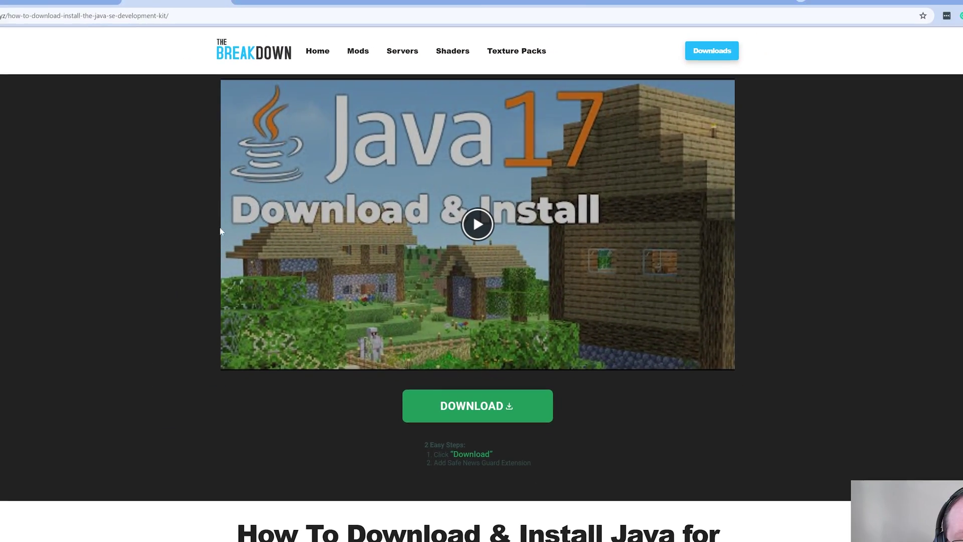
Step: Review the Java 17 and Jarfix download pages in Chrome, and return to the desktop
scroll(252, 215, "down", 3)
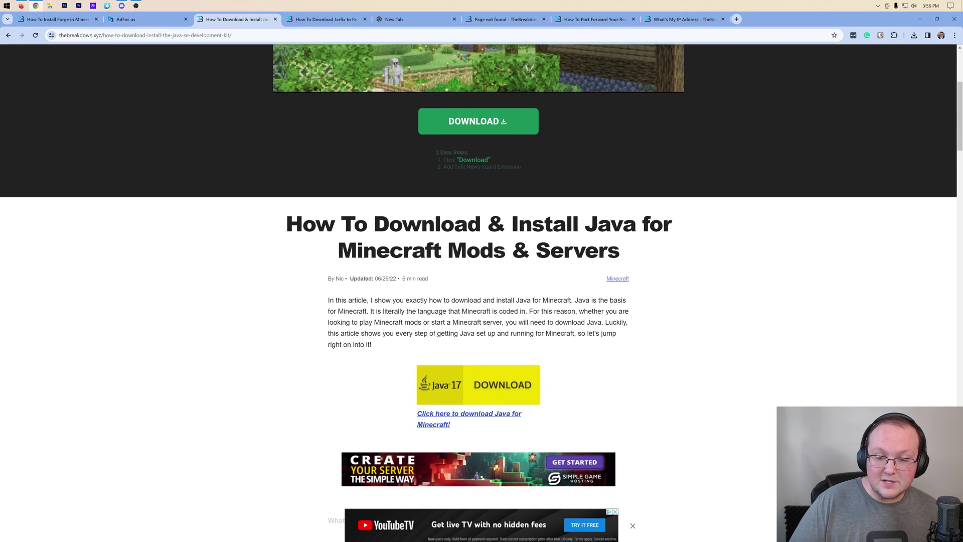
left_click_drag(338, 250, 620, 251)
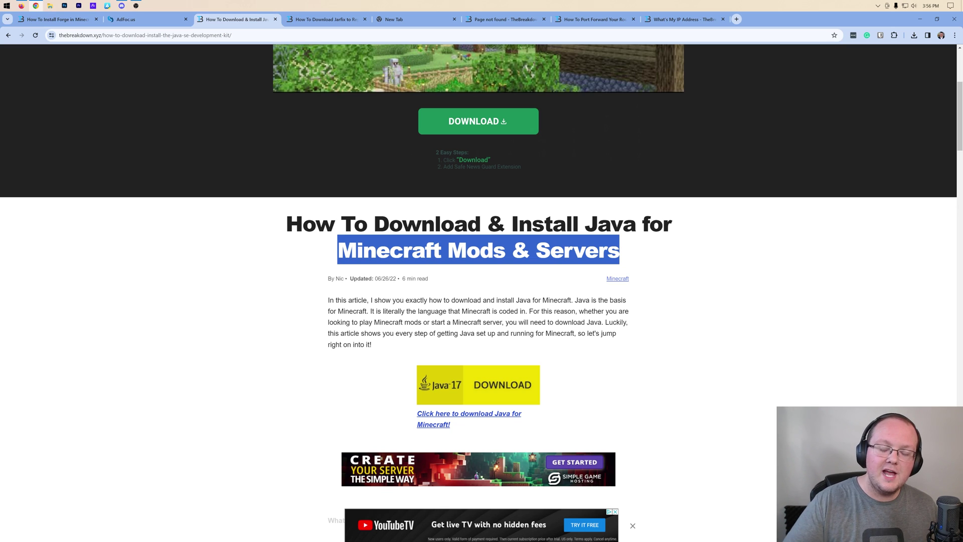
scroll(660, 167, "down", 2)
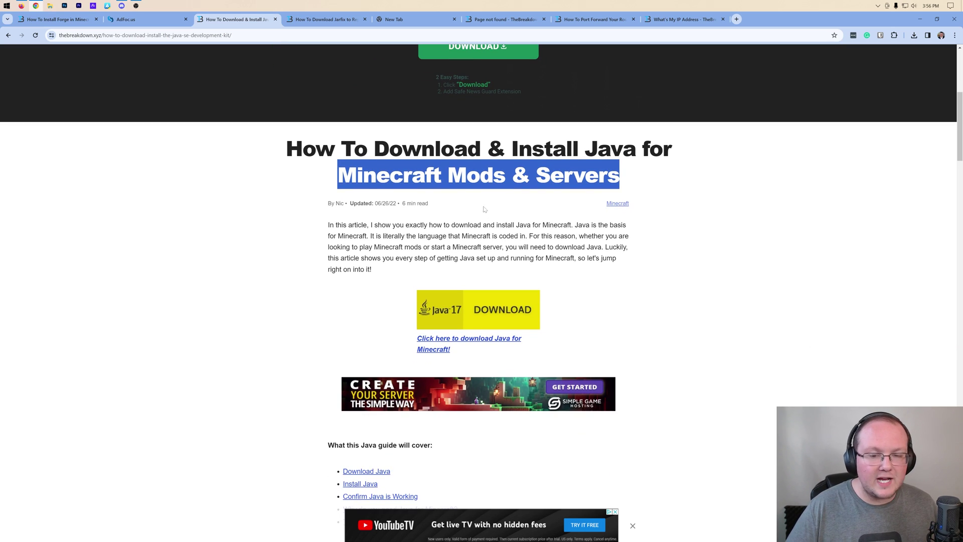
left_click(326, 19)
scroll(264, 236, "down", 3)
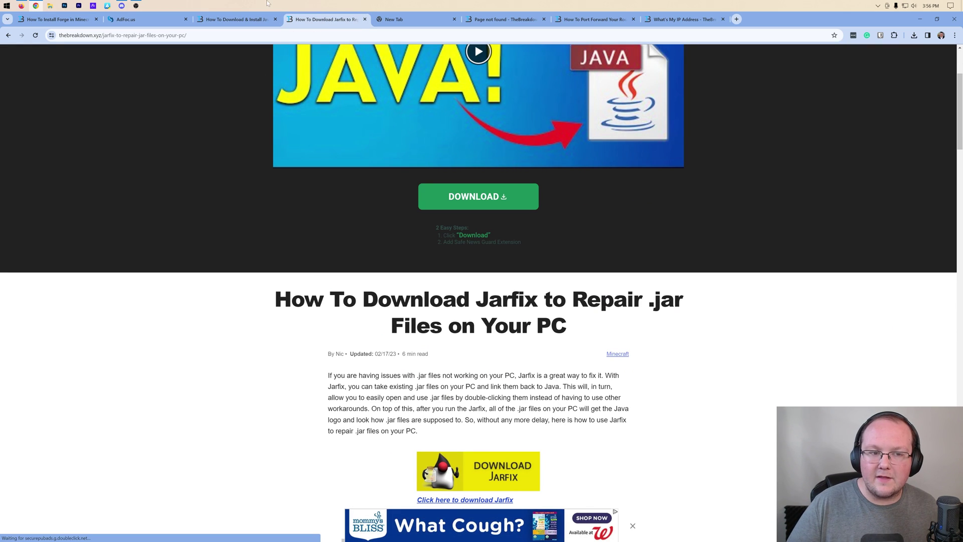
left_click(236, 19)
left_click(322, 21)
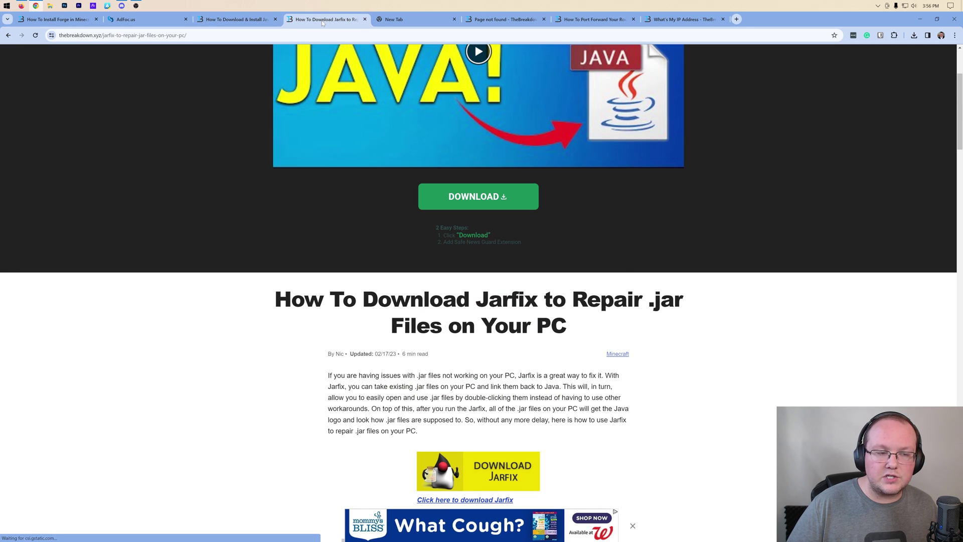
left_click(424, 20)
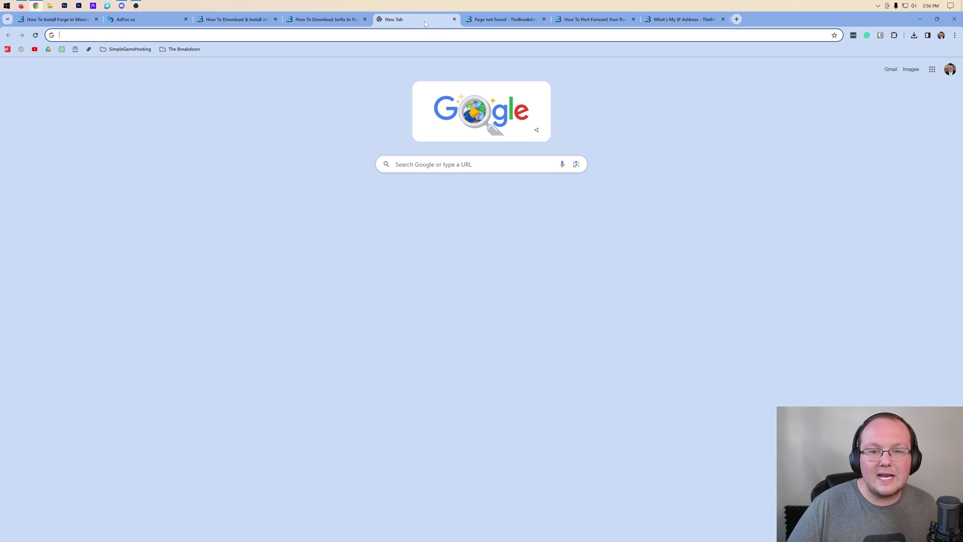
left_click(920, 19)
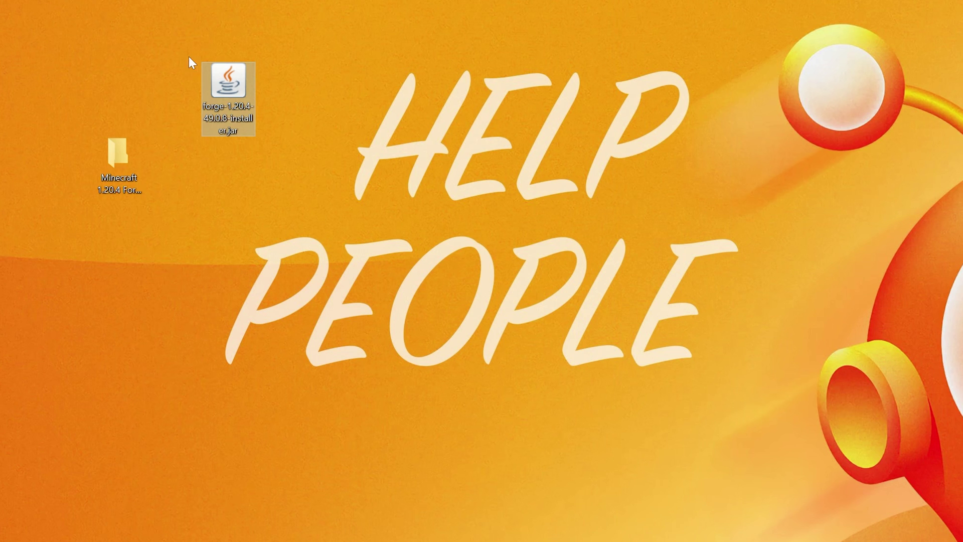
Step: Run the Forge installer with Java(TM) Platform SE binary and install the Forge client in the default .minecraft folder
right_click(231, 78)
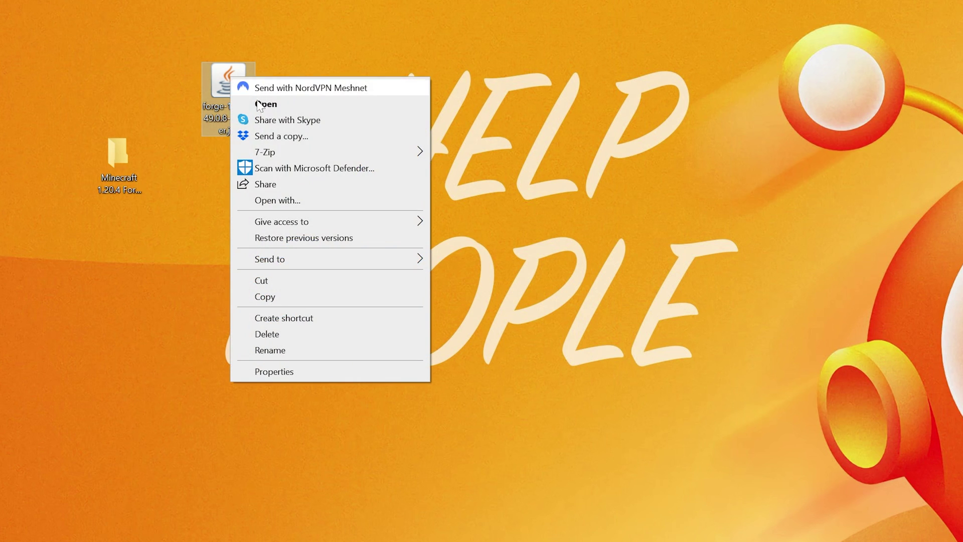
left_click(279, 200)
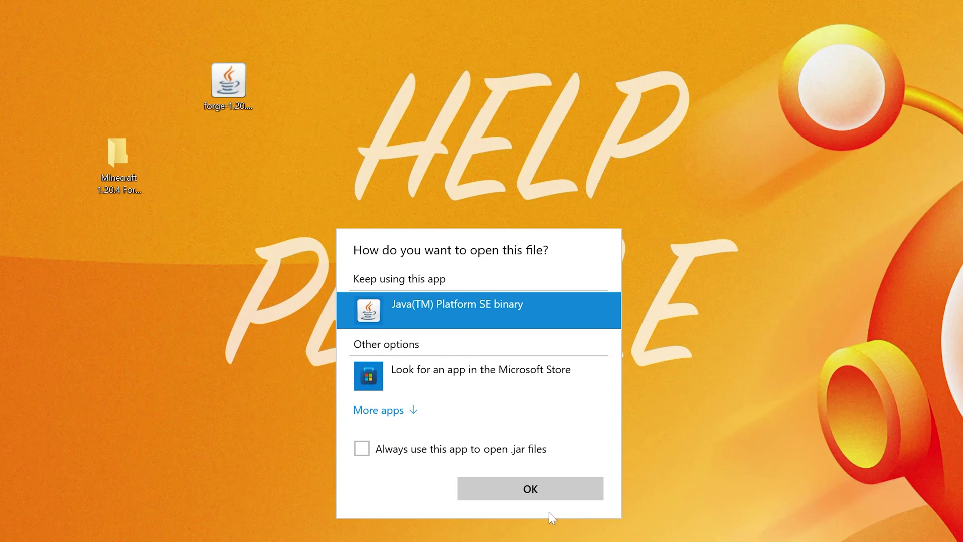
left_click(549, 495)
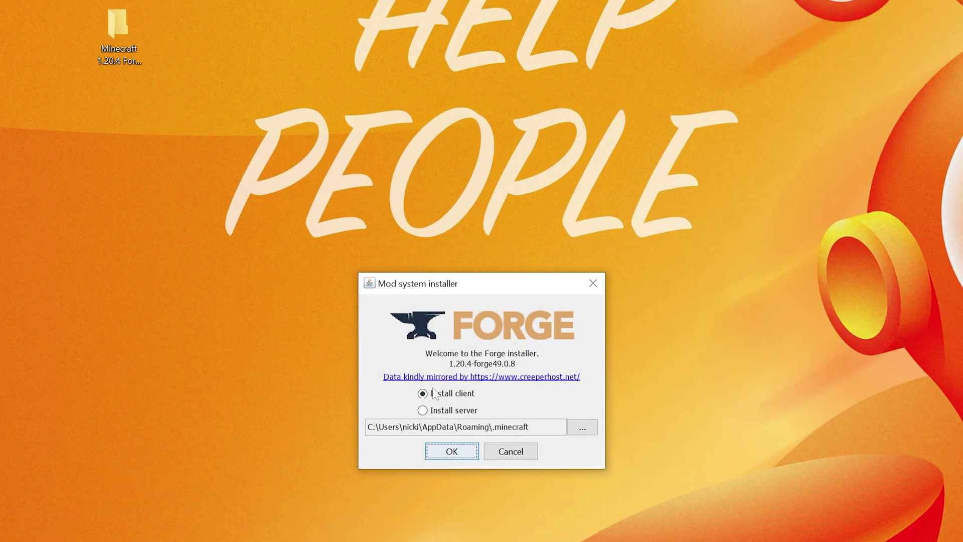
left_click(451, 450)
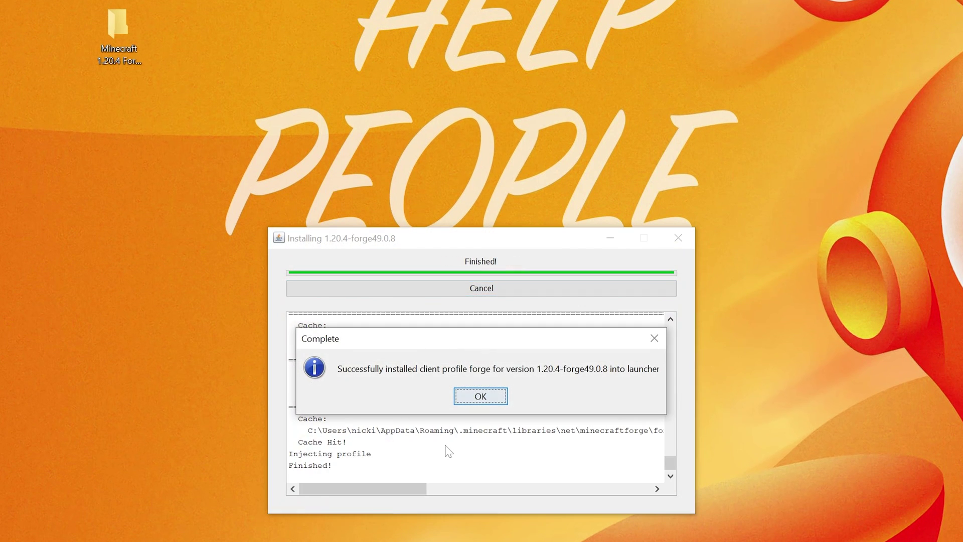
left_click(470, 402)
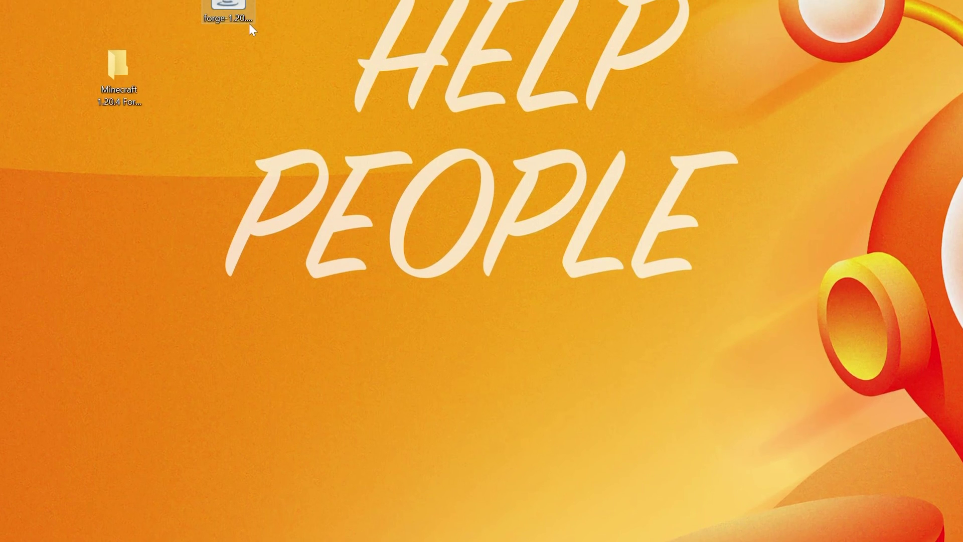
Step: Run the Forge installer again with Java(TM) Platform SE binary and choose the Install server option
right_click(228, 50)
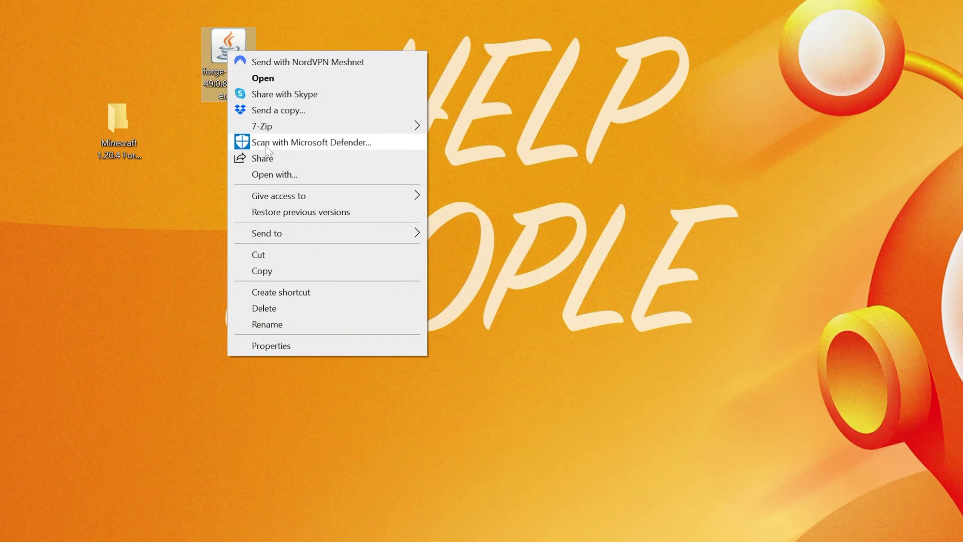
left_click(269, 174)
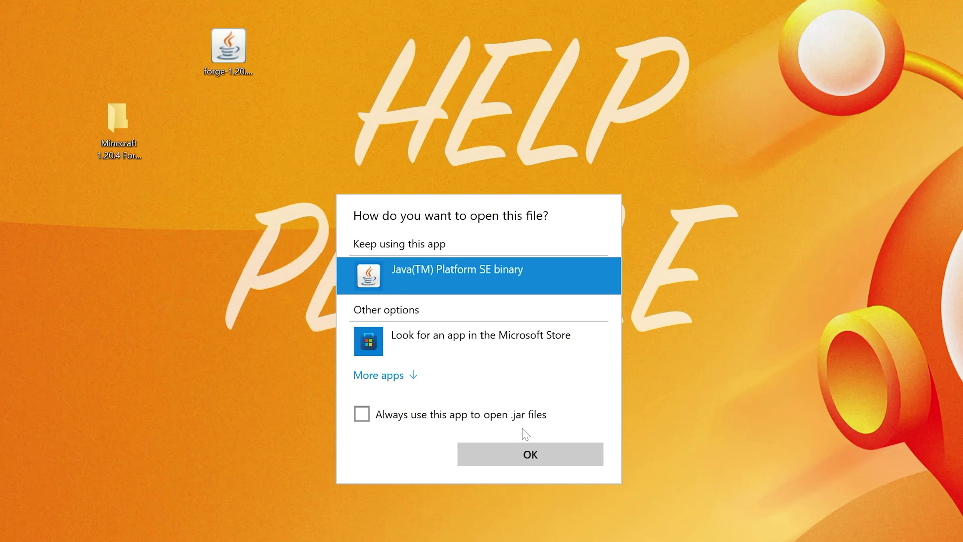
left_click(527, 454)
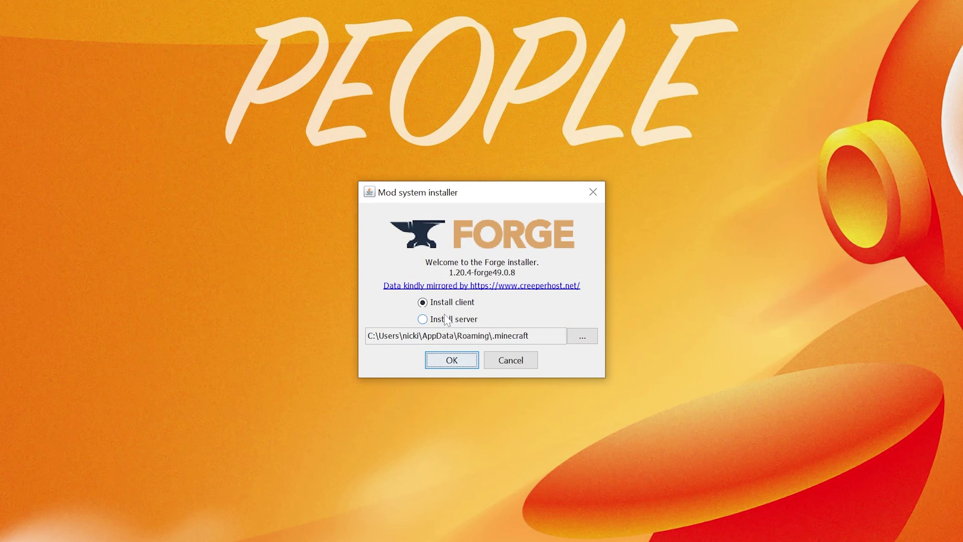
left_click(441, 319)
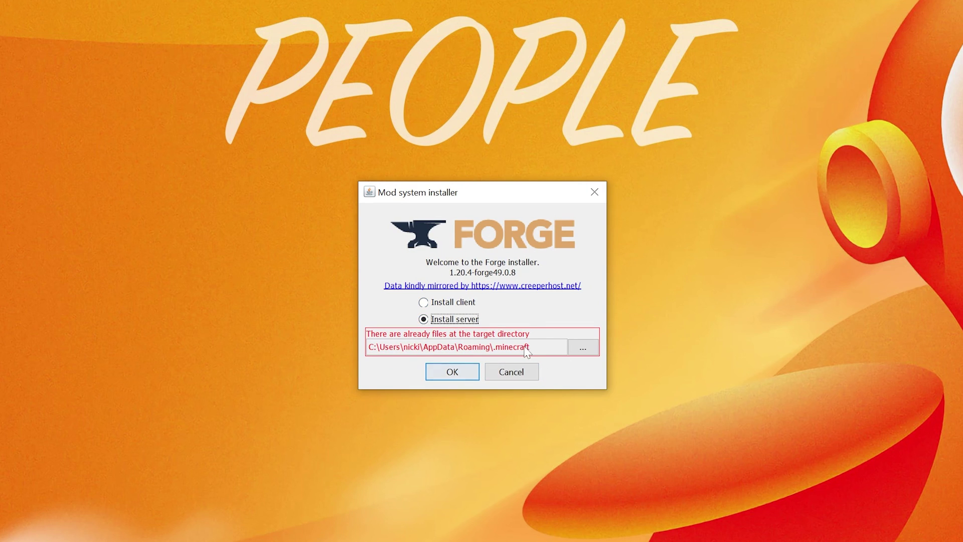
Step: Set the server install location to the desktop folder Minecraft 1.20.4 Forge Server, and install the Forge server there
left_click(591, 347)
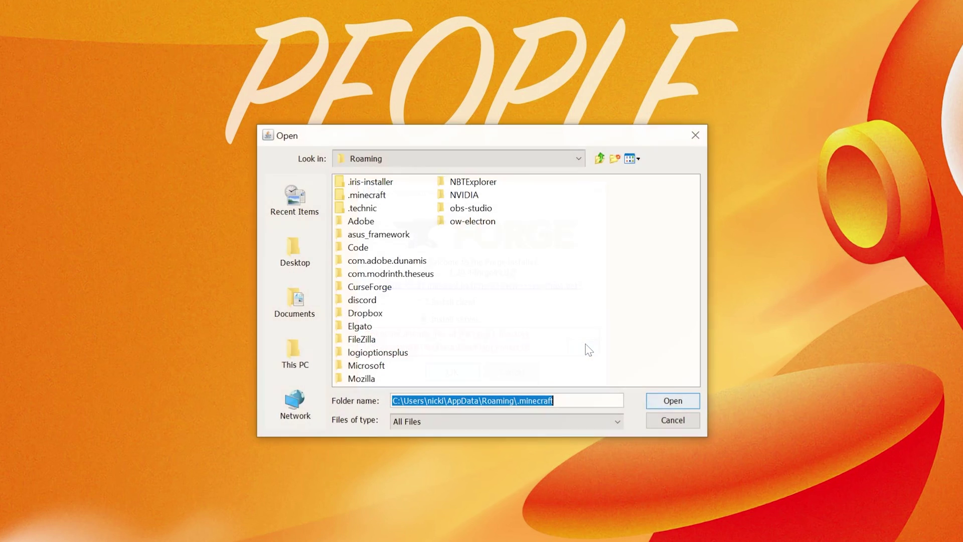
left_click(311, 261)
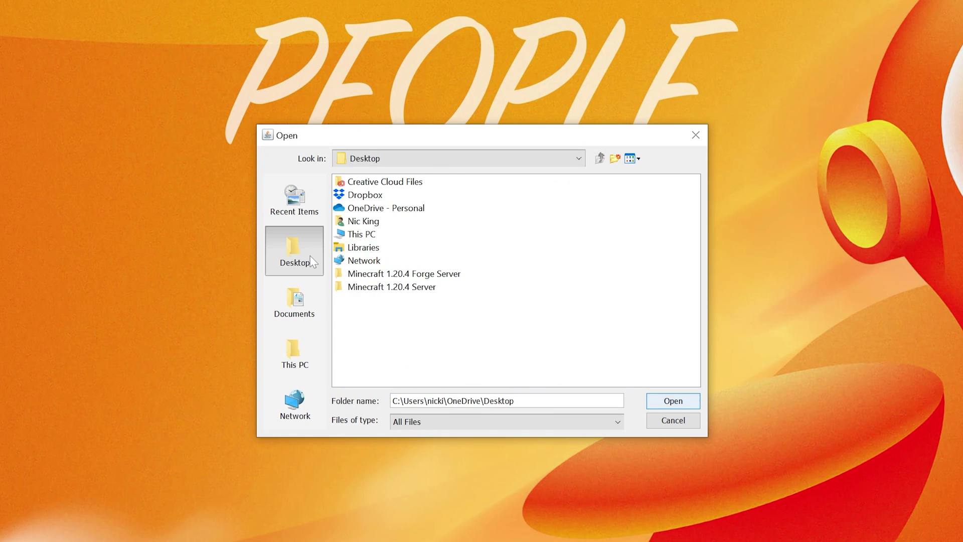
left_click(377, 274)
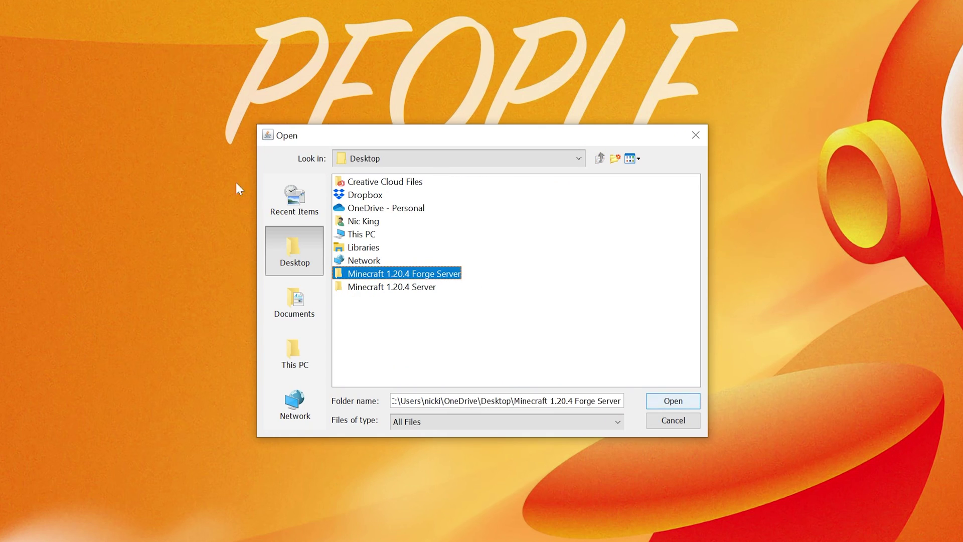
left_click(667, 401)
left_click(435, 353)
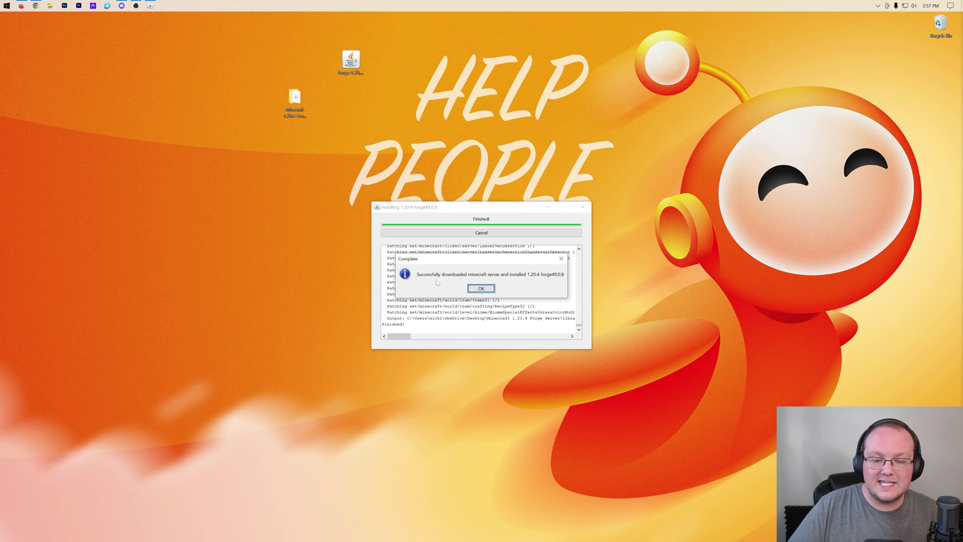
left_click(482, 289)
Step: Create a text document in the Minecraft 1.20.4 Forge Server folder containing "java -Xms128M -Xmx4096M -jar forge.jar nogui" and "PAUSE" on separate lines
double_click(306, 116)
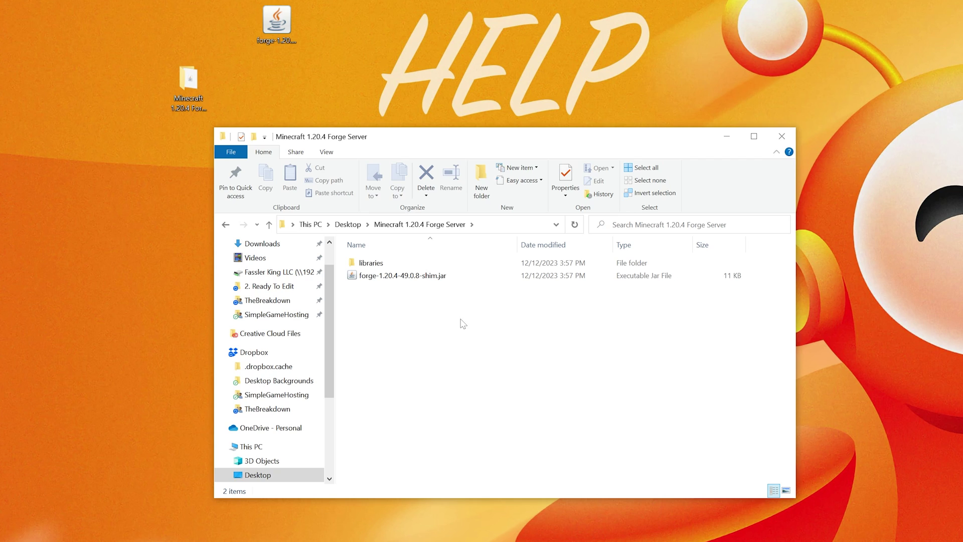
right_click(404, 306)
mouse_move(452, 461)
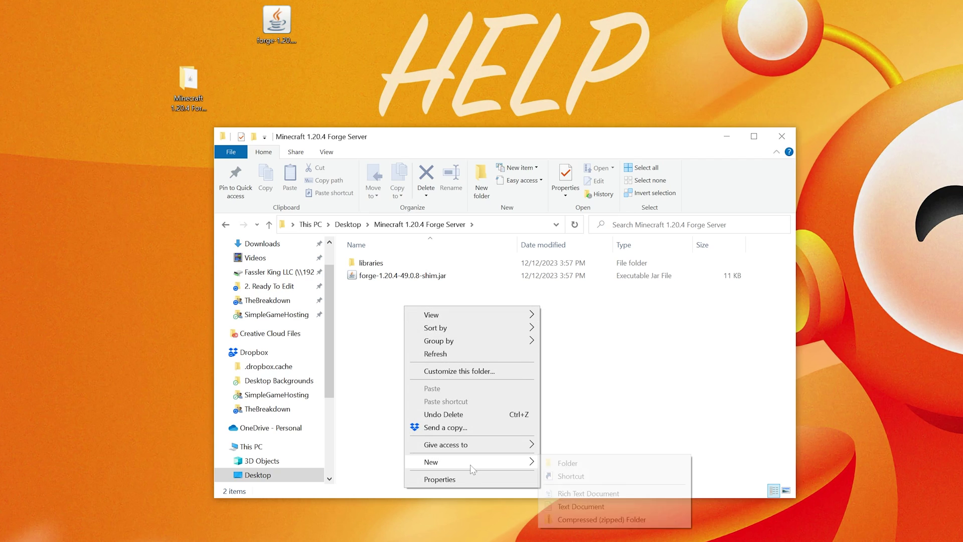
left_click(572, 506)
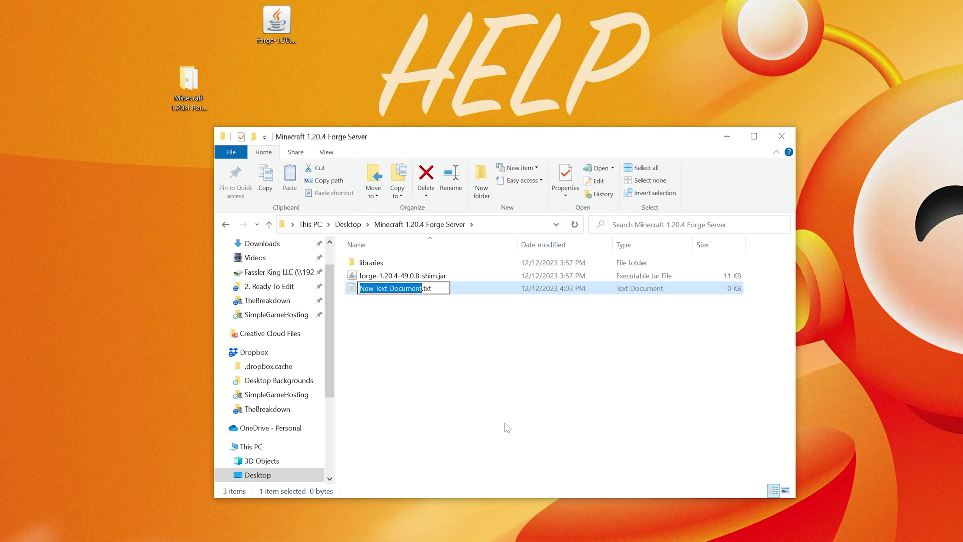
left_click(421, 351)
double_click(425, 290)
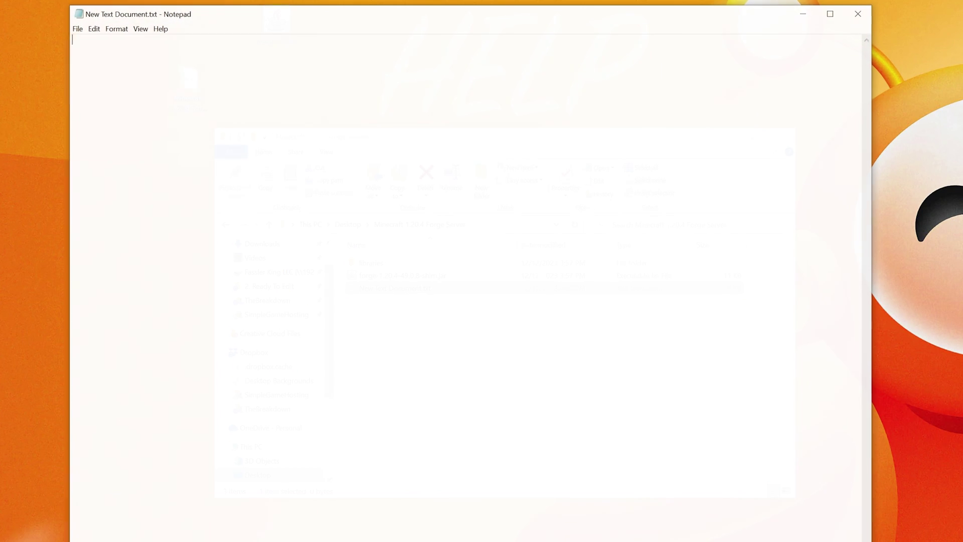
type("java -Xms128M -Xmx4096M -jar forge.jar nogui PAUSE")
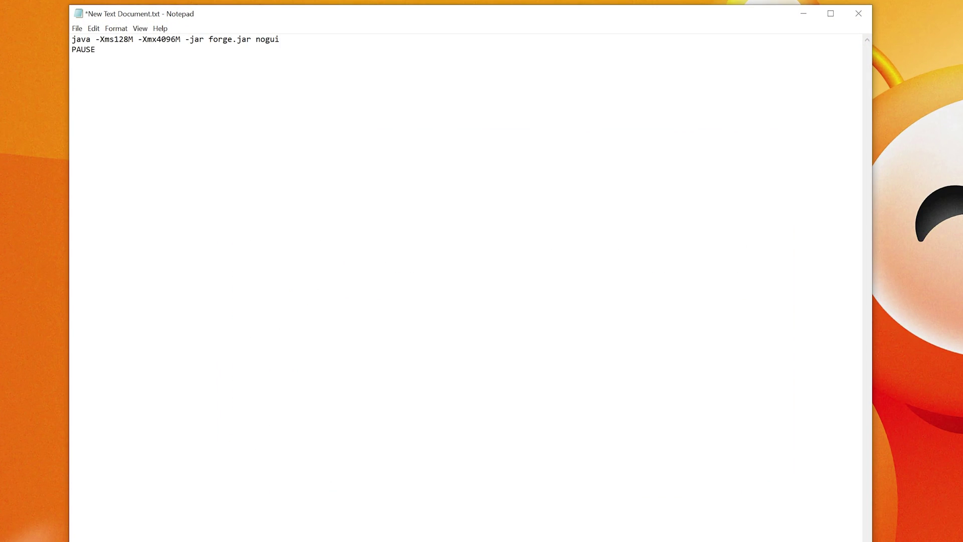
key("ctrl+s")
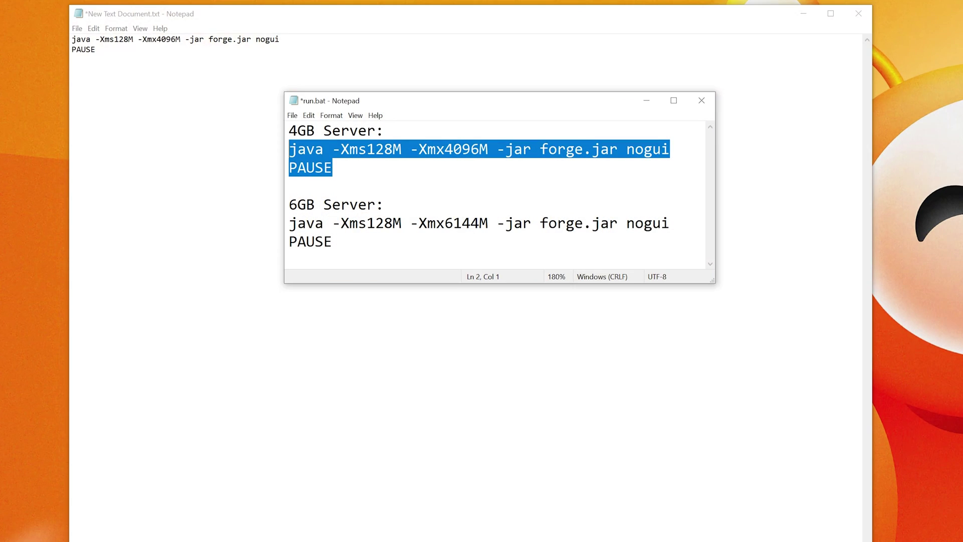
Step: Review the 4GB and 6GB server launch commands in the run.bat reference file, and minimize it
left_click(332, 167)
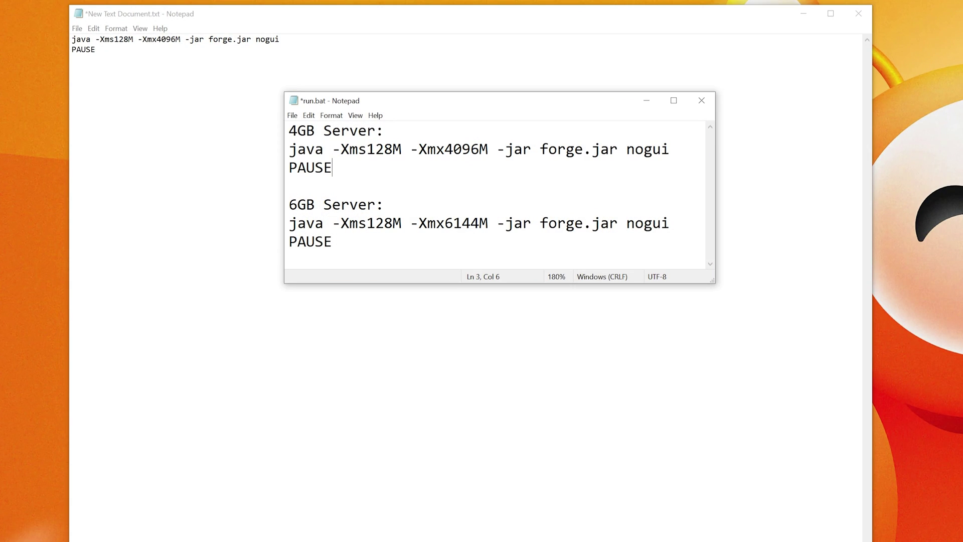
double_click(302, 204)
left_click(297, 204)
key("Up")
key("Up")
key("End")
key("shift+Up")
key("shift+Home")
key("Right")
left_click(647, 101)
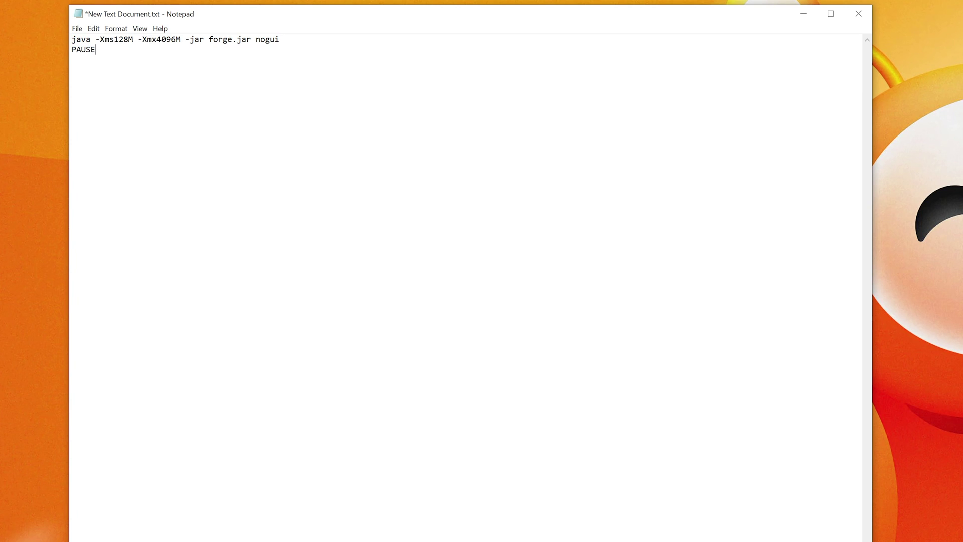
Step: Save the launch commands as run.bat with the All Files type in the Minecraft 1.20.4 Forge Server folder, and close the file
left_click(78, 30)
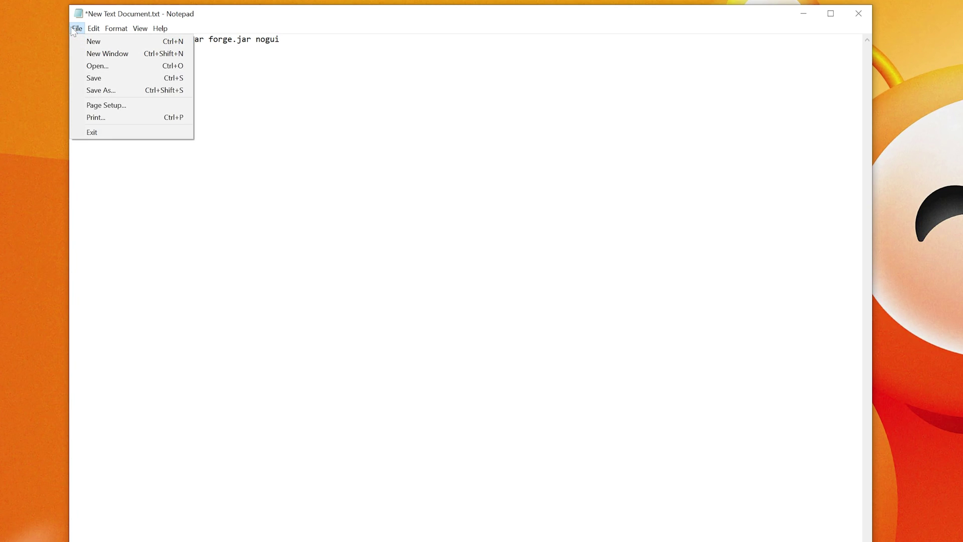
left_click(102, 90)
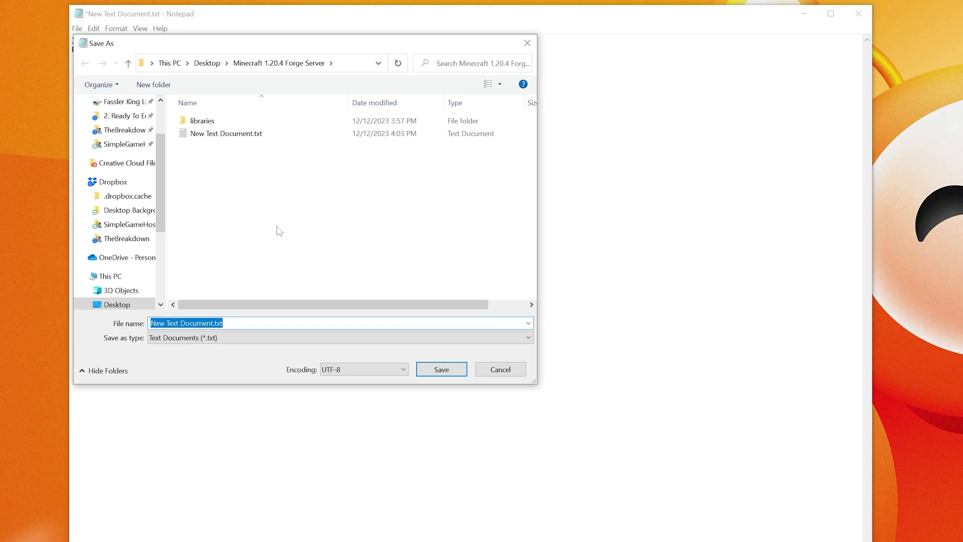
type("run.bat")
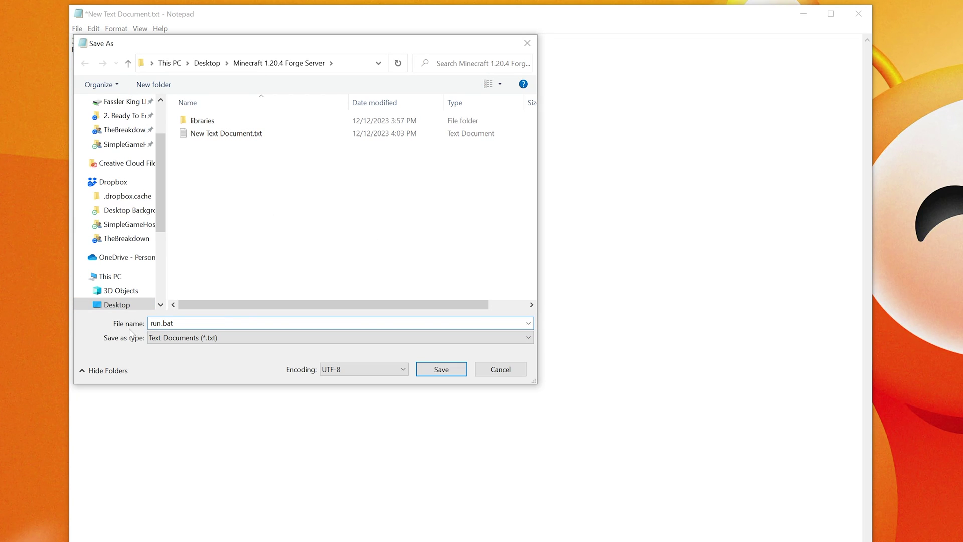
left_click(190, 342)
left_click(184, 360)
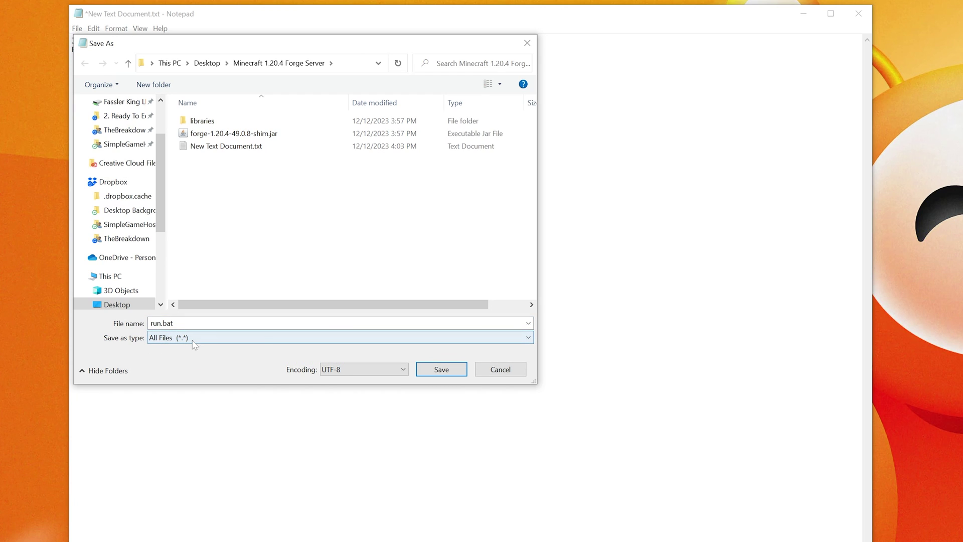
left_click(441, 370)
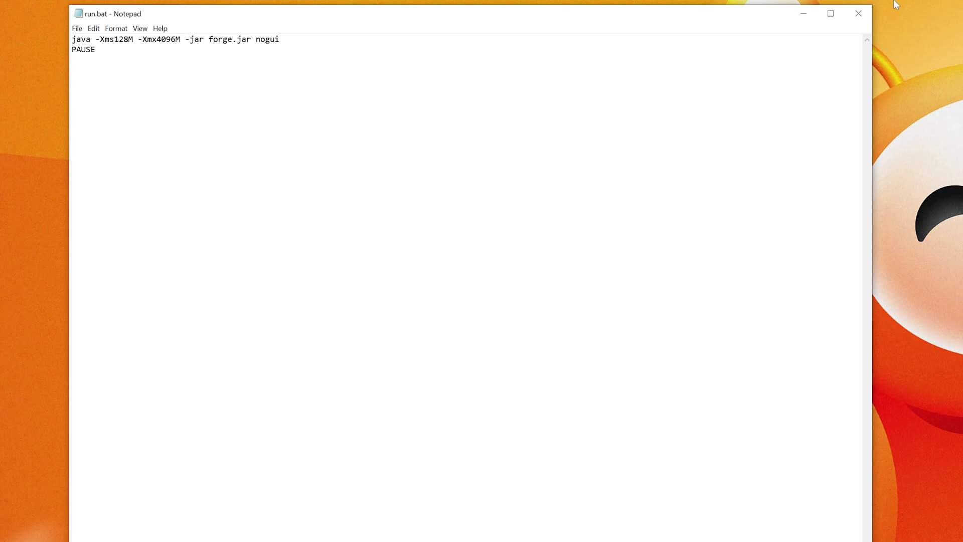
left_click(858, 13)
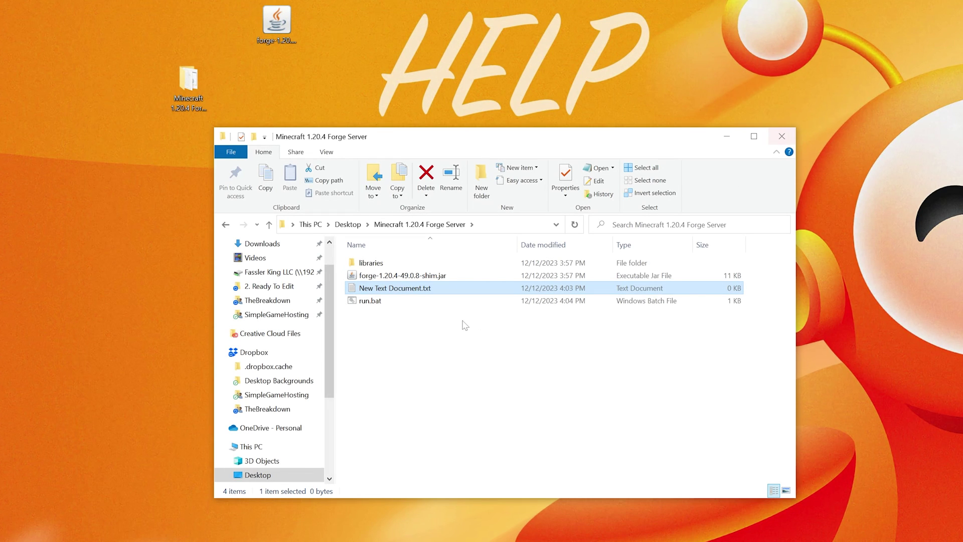
Step: Turn file name extensions off and back on in File Explorer
left_click(385, 312)
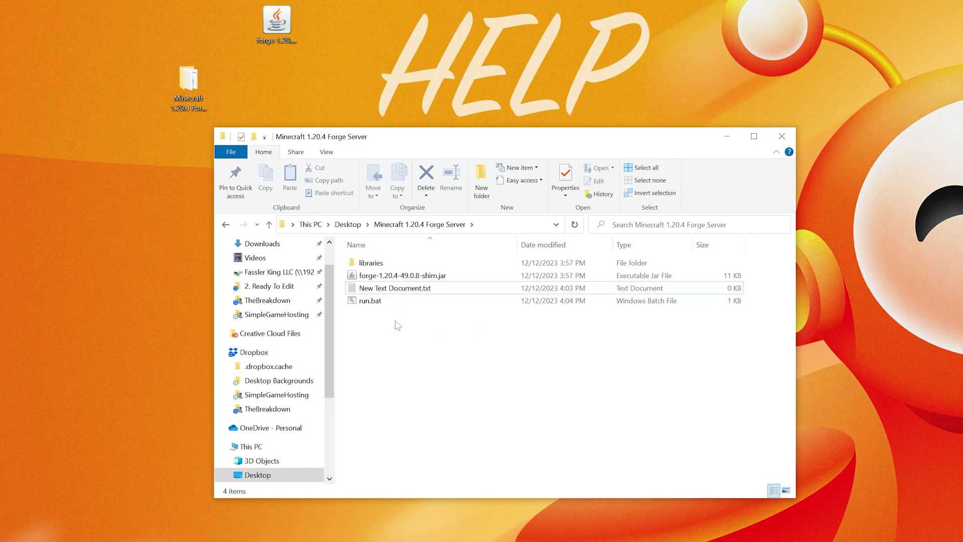
left_click(330, 154)
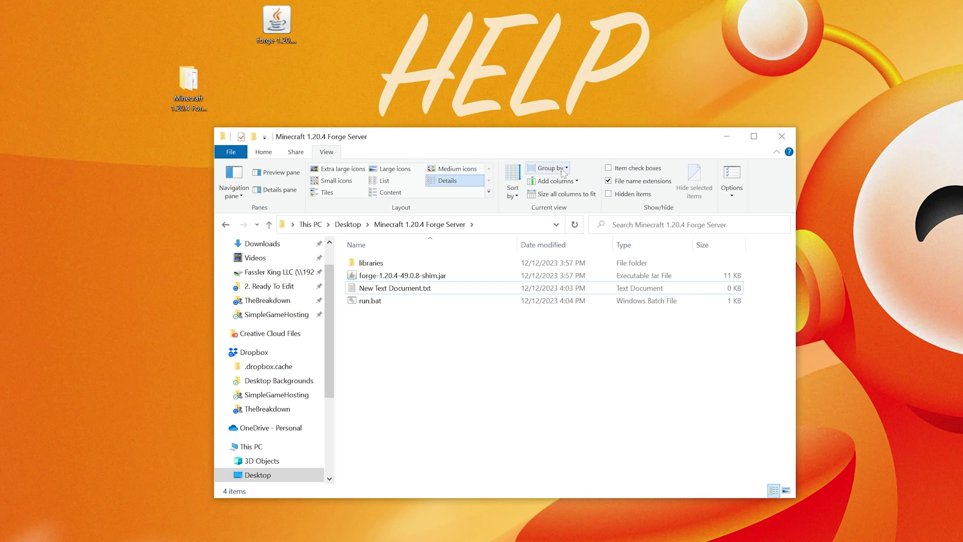
left_click(615, 177)
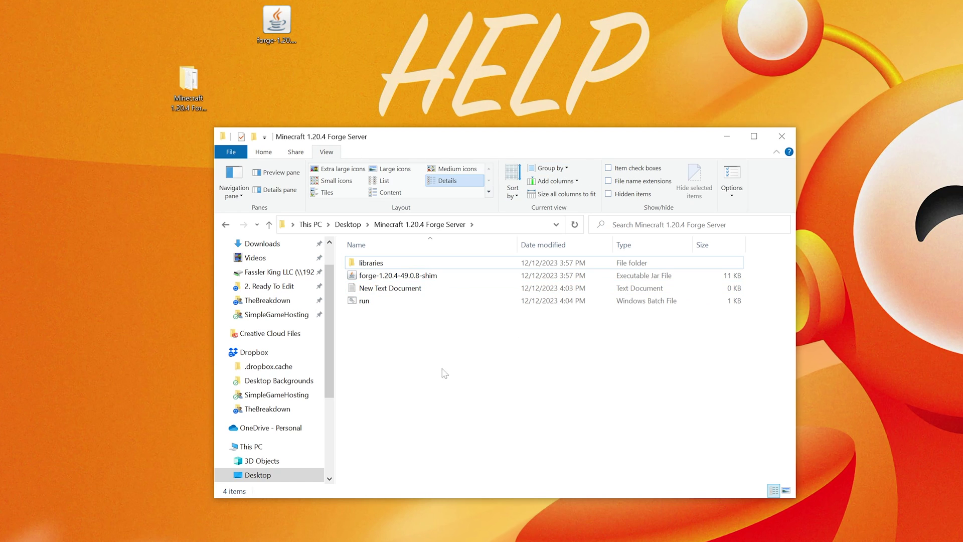
left_click(608, 181)
left_click(266, 155)
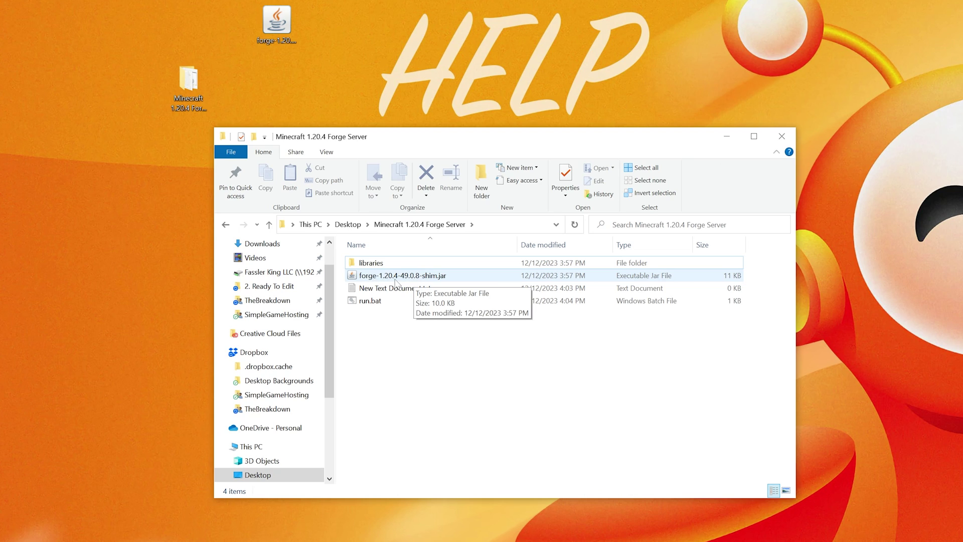
Step: Rename forge-1.20.4-49.0.8-shim.jar as forge.jar, and check the file name extensions setting
right_click(425, 277)
left_click(525, 498)
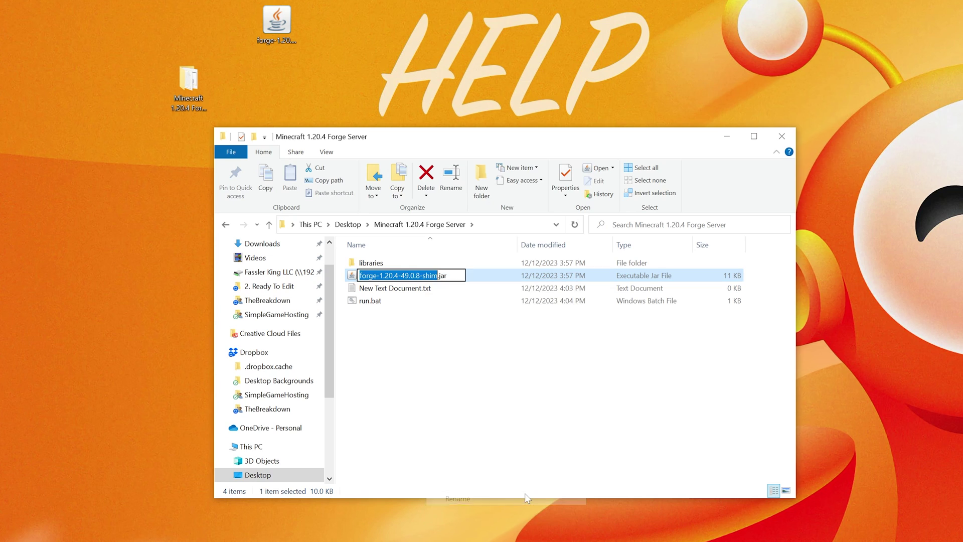
type("forge")
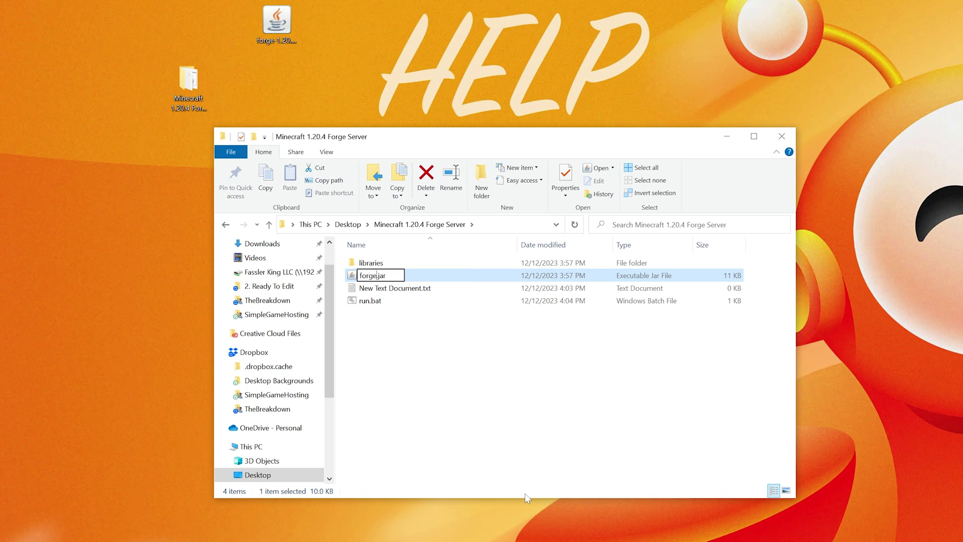
left_click(403, 435)
left_click(409, 278)
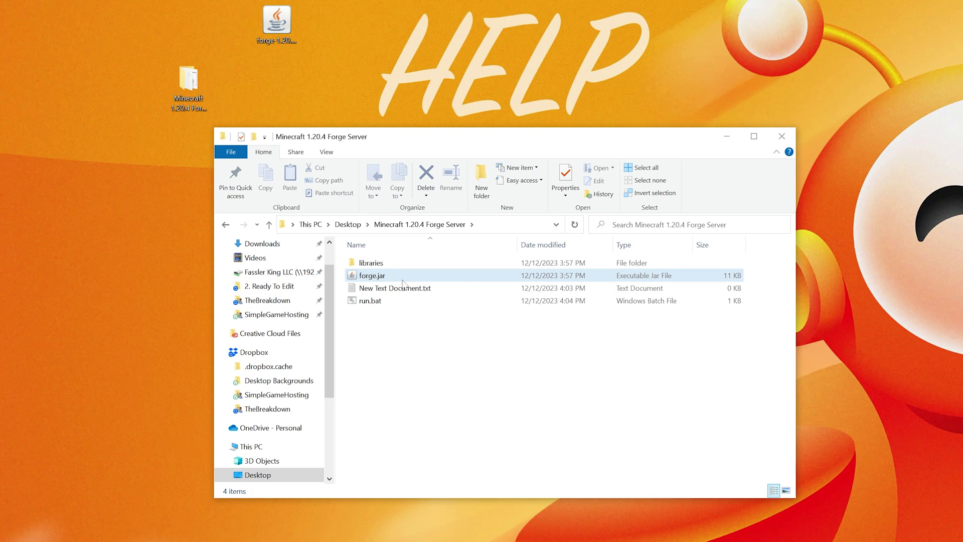
left_click(326, 152)
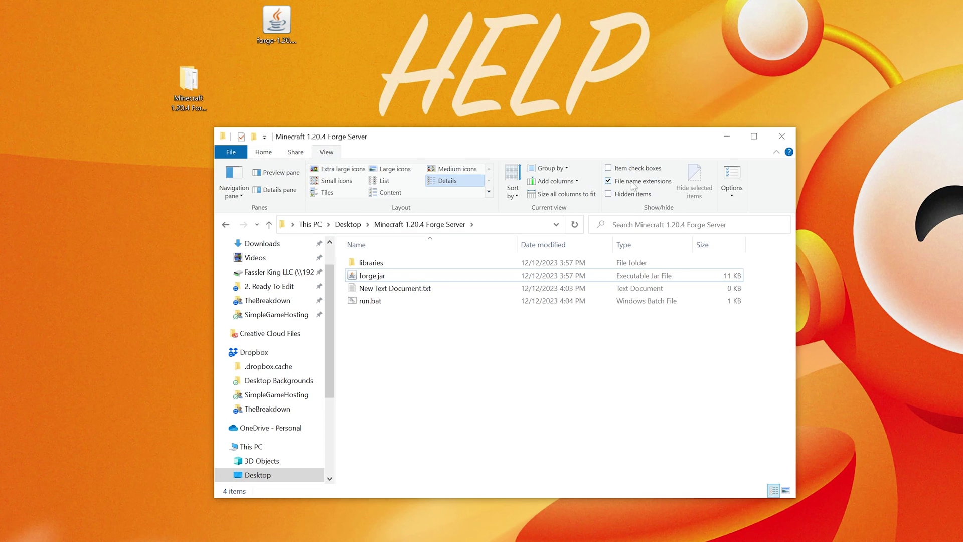
left_click(263, 152)
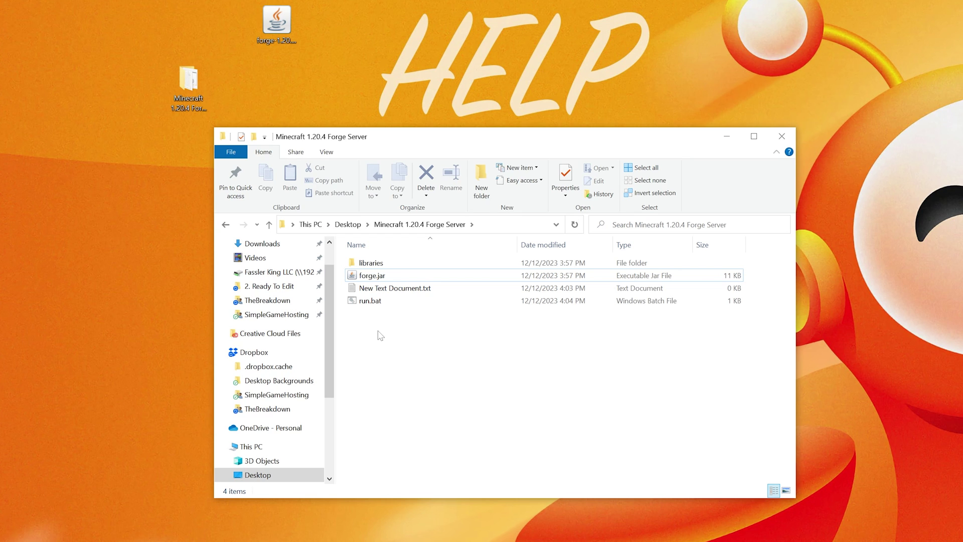
Step: Run run.bat to generate the initial server files, close its console, and save eula.txt with eula=true
double_click(374, 300)
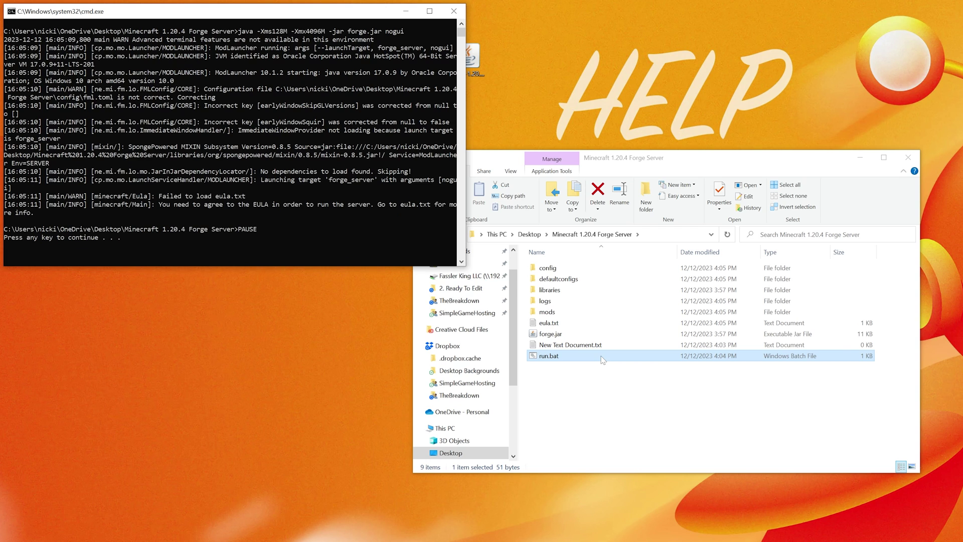
key("Return")
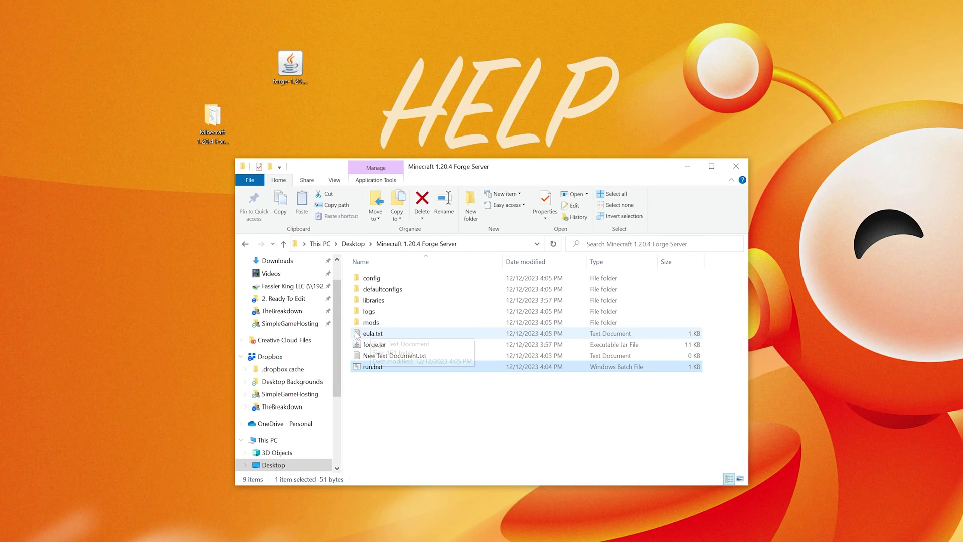
double_click(371, 333)
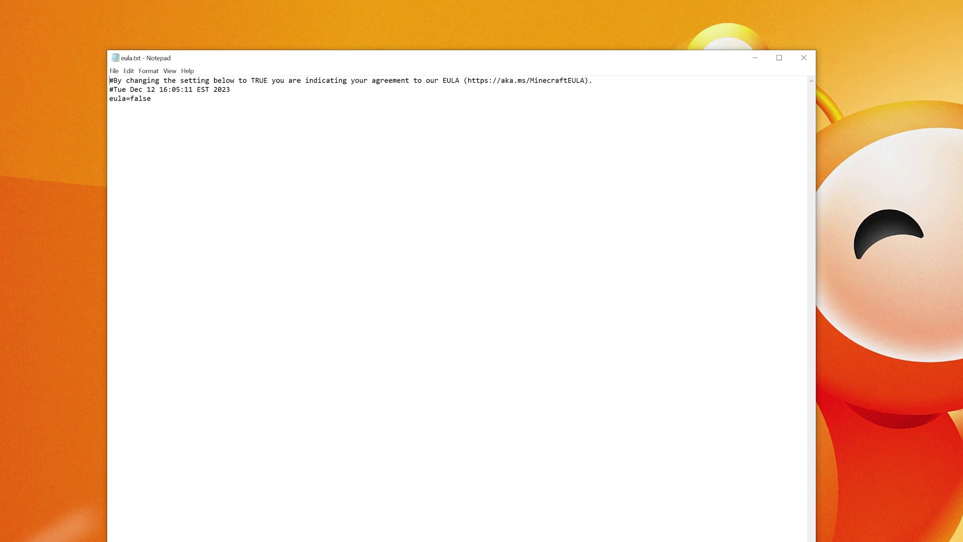
left_click_drag(151, 98, 143, 99)
type("true")
key("Return")
key("alt+f")
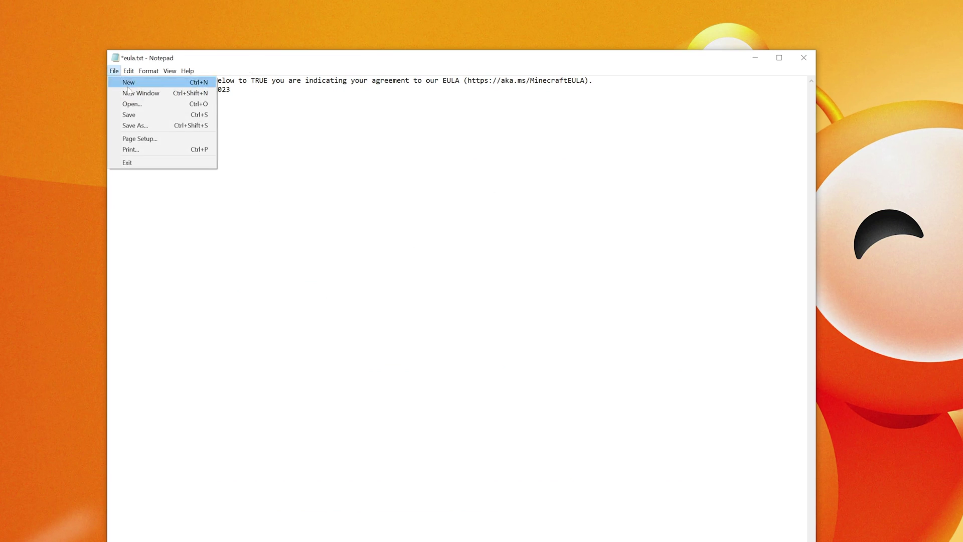
key("Down")
key("Down")
key("Down")
key("Return")
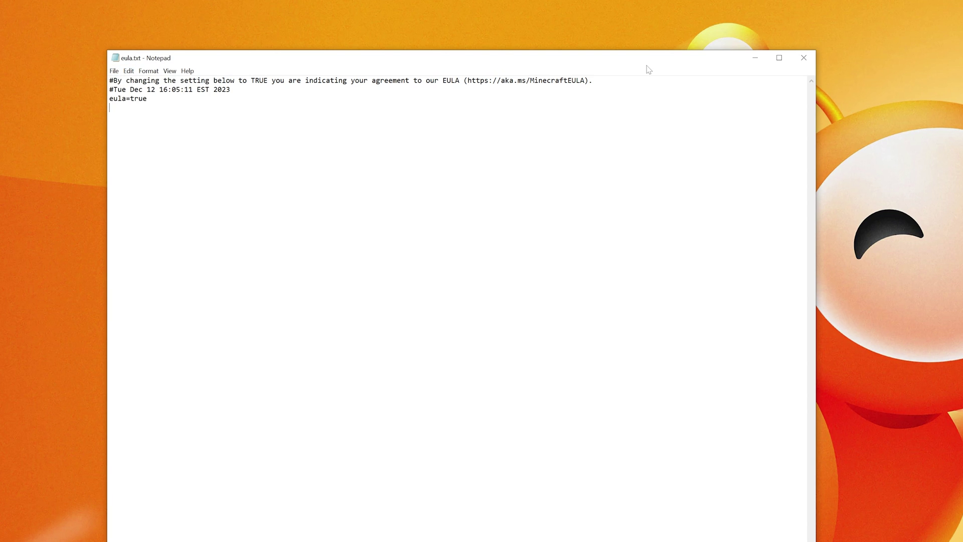
left_click(803, 57)
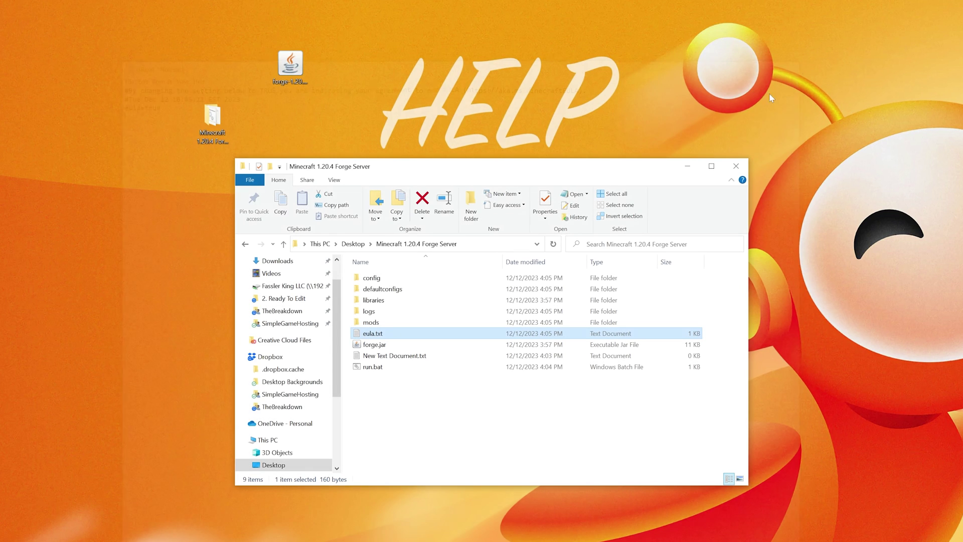
Step: Start the Forge server with run.bat again, and move its console window aside
double_click(386, 366)
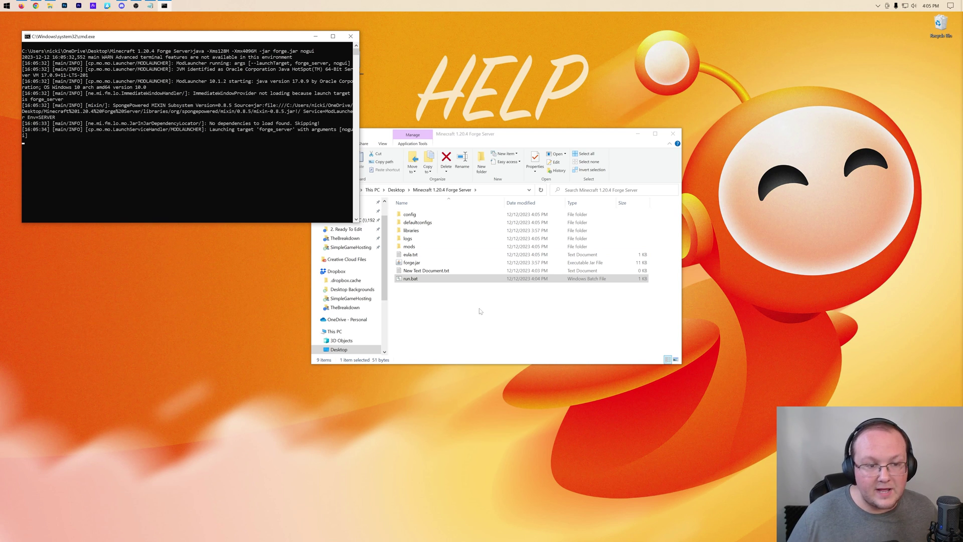
left_click_drag(177, 41, 163, 30)
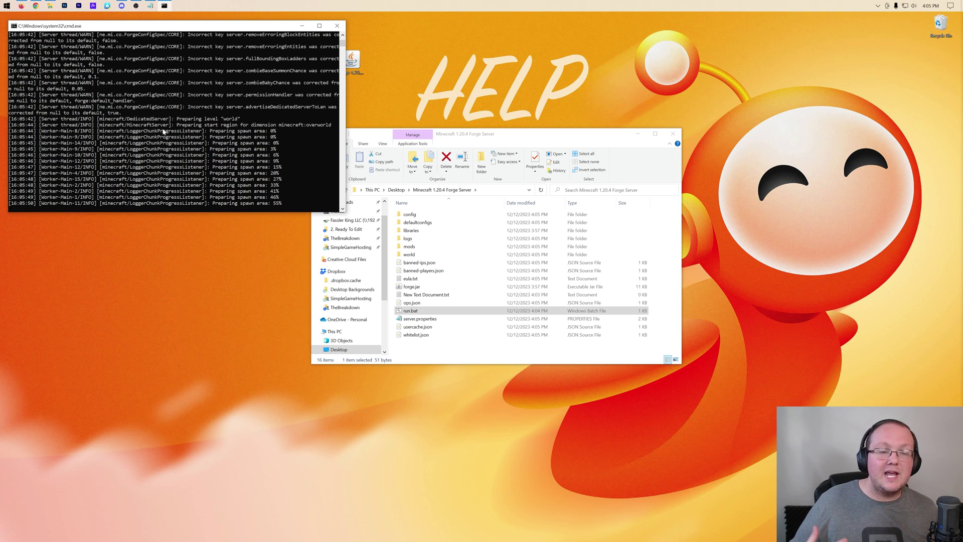
Step: Open Minecraft Launcher and start the forge installation for version 1.20.4-forge49.0.8
left_click(3, 3)
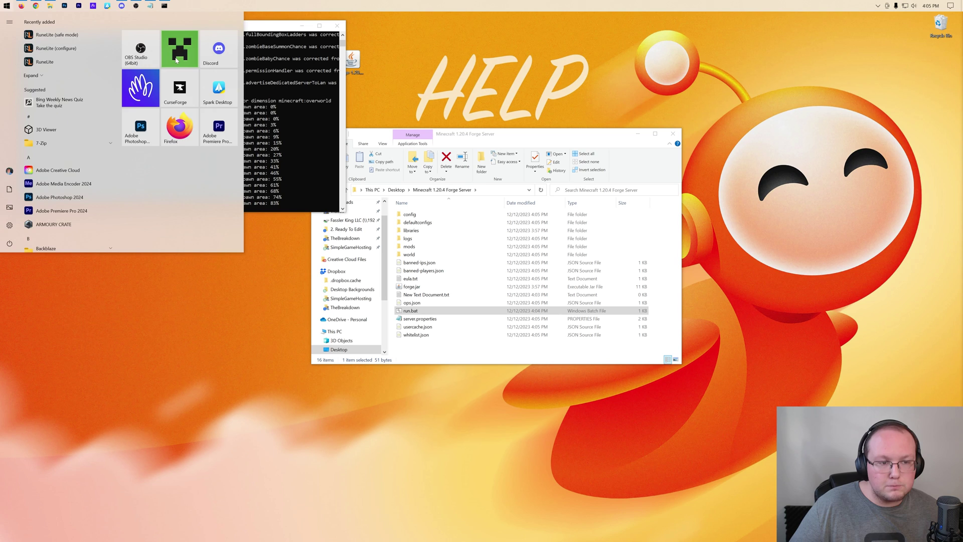
left_click(181, 48)
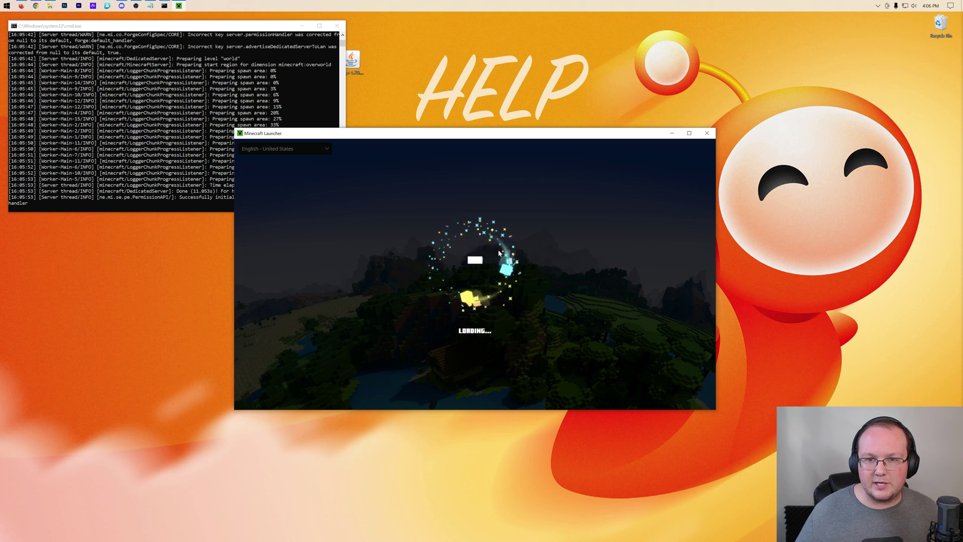
left_click(347, 165)
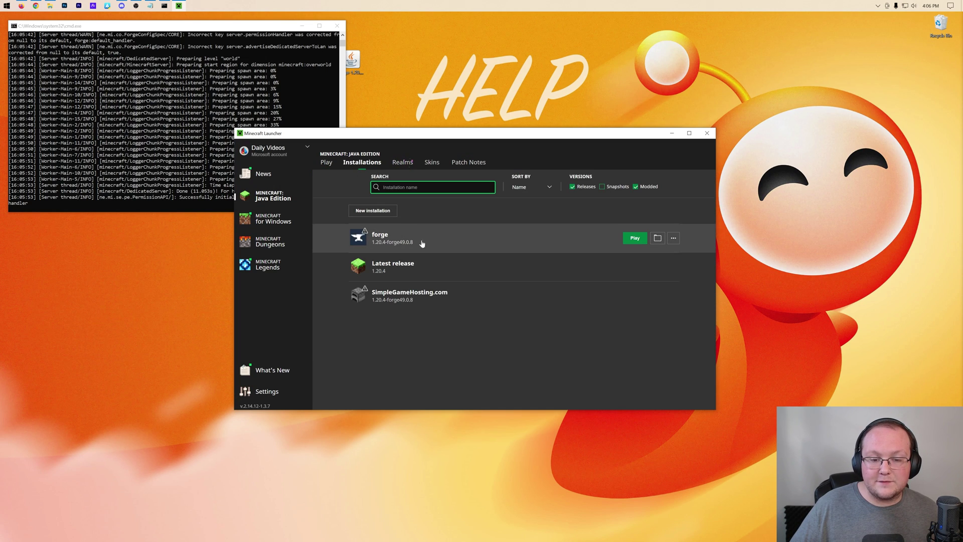
left_click(634, 238)
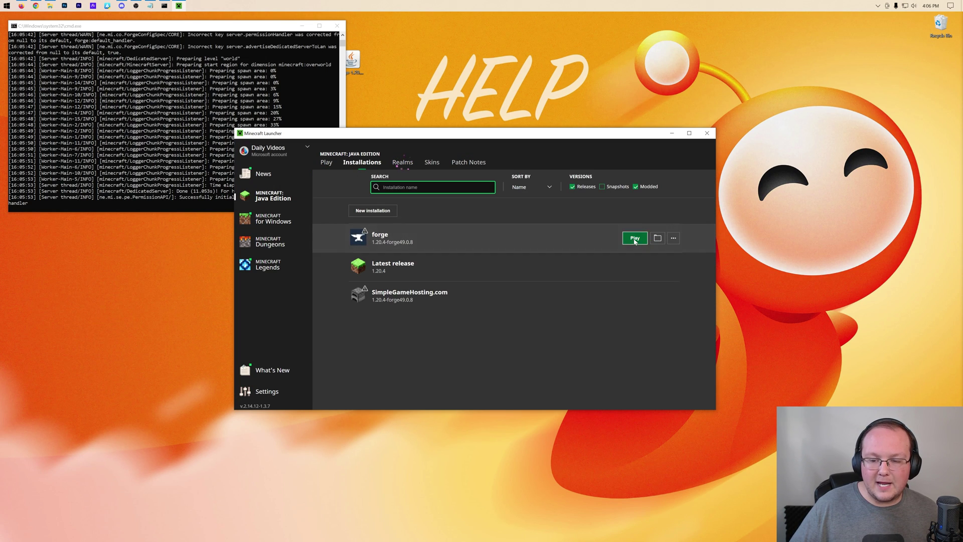
left_click(555, 314)
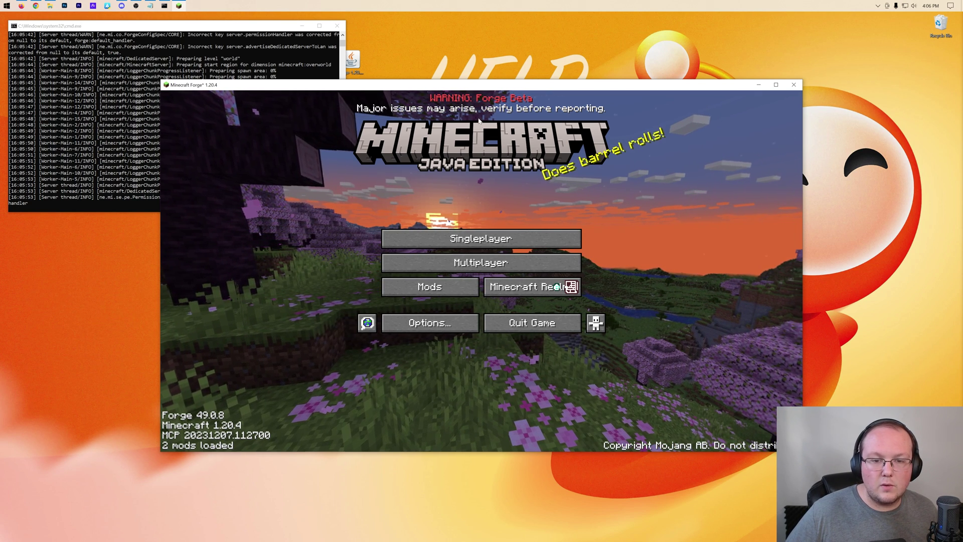
Step: Open the multiplayer server list past the third-party play caution, moving the game window beside the server console
left_click(481, 263)
left_click_drag(479, 85, 585, 26)
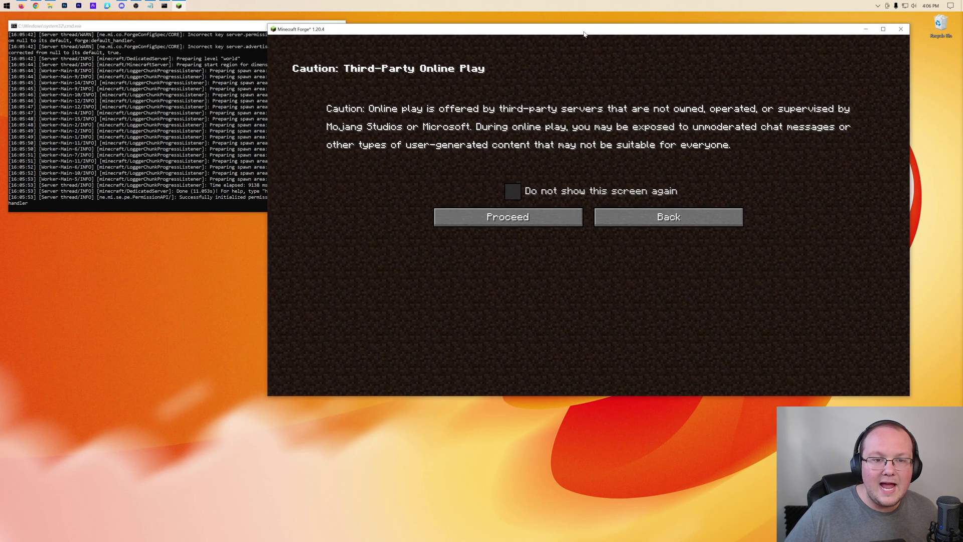
left_click(519, 219)
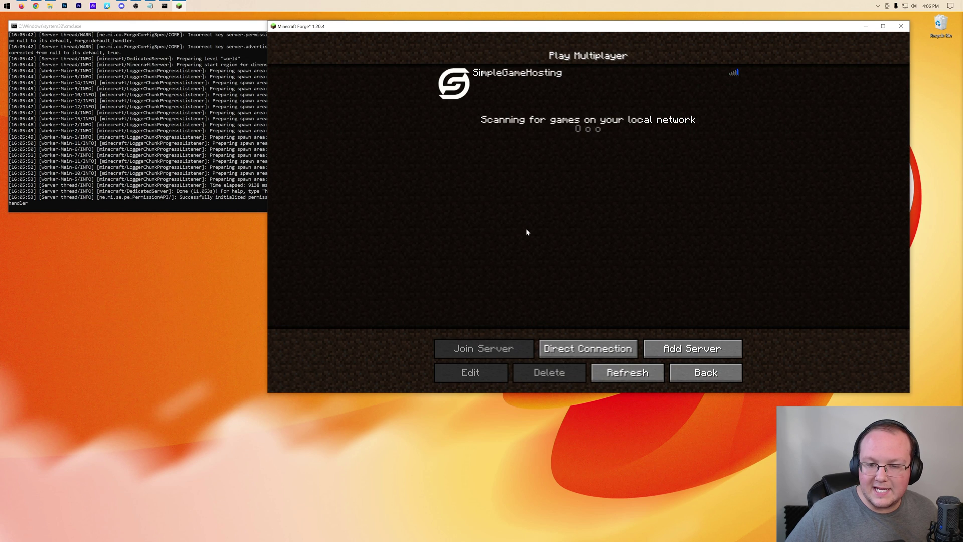
Step: Add a multiplayer server named Modded Server with the address localhost
left_click(663, 351)
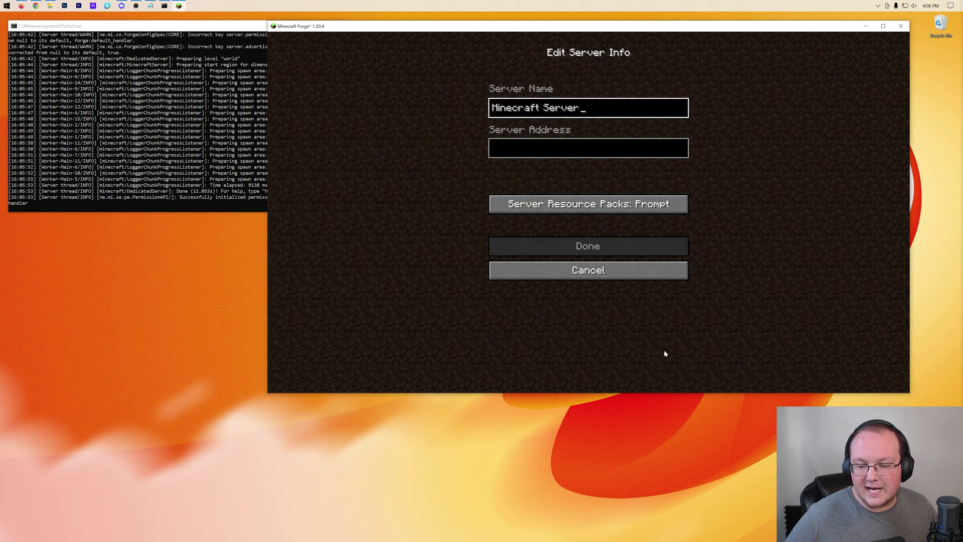
key("ctrl+a")
type("Mod")
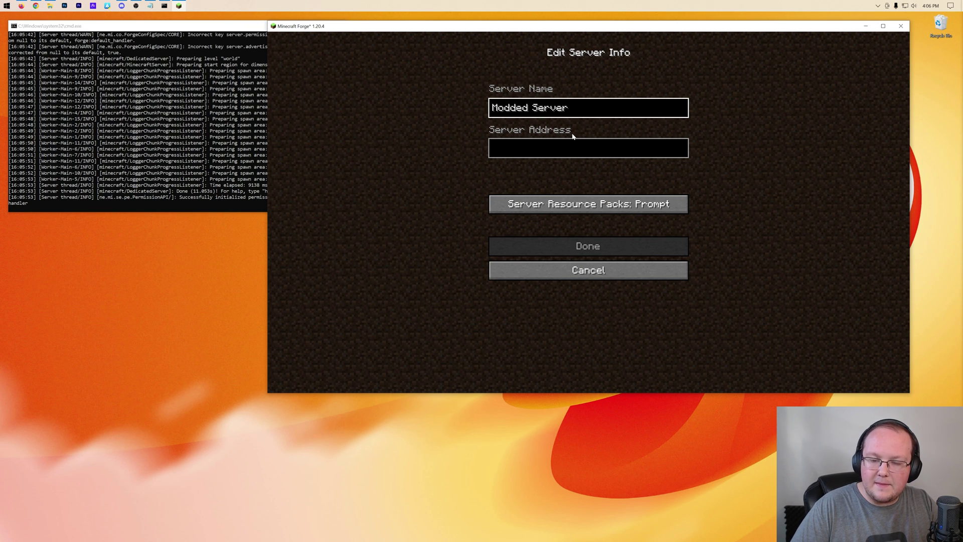
key("Tab")
type("1")
key("BackSpace")
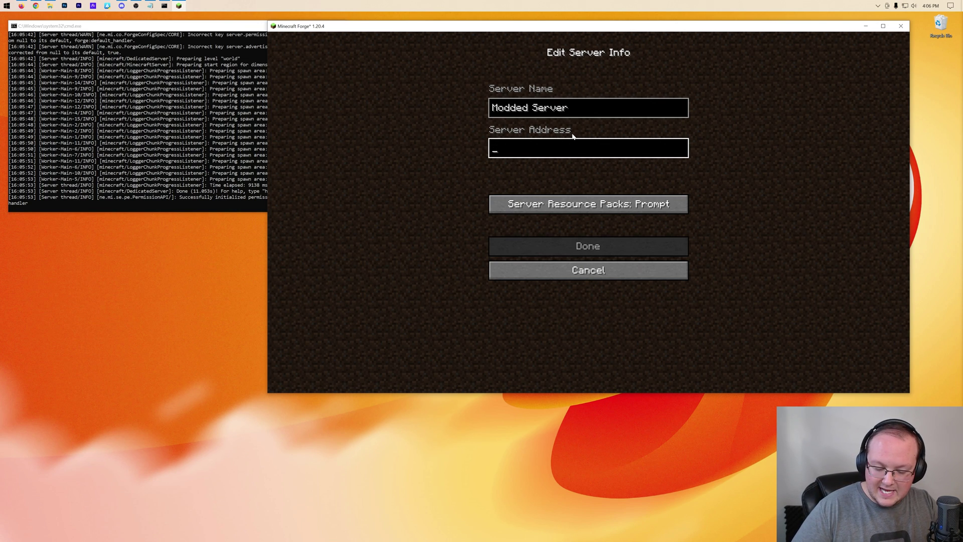
type("localhost")
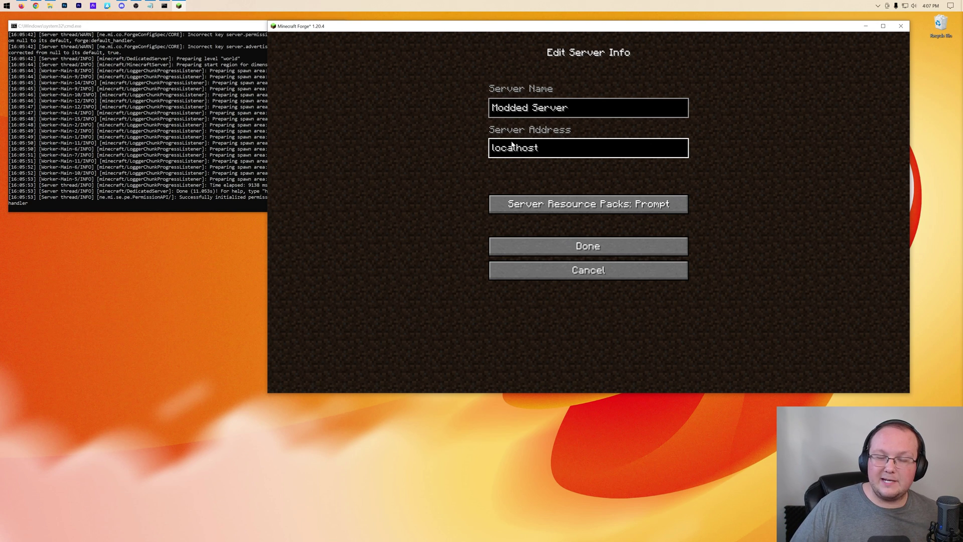
left_click(535, 254)
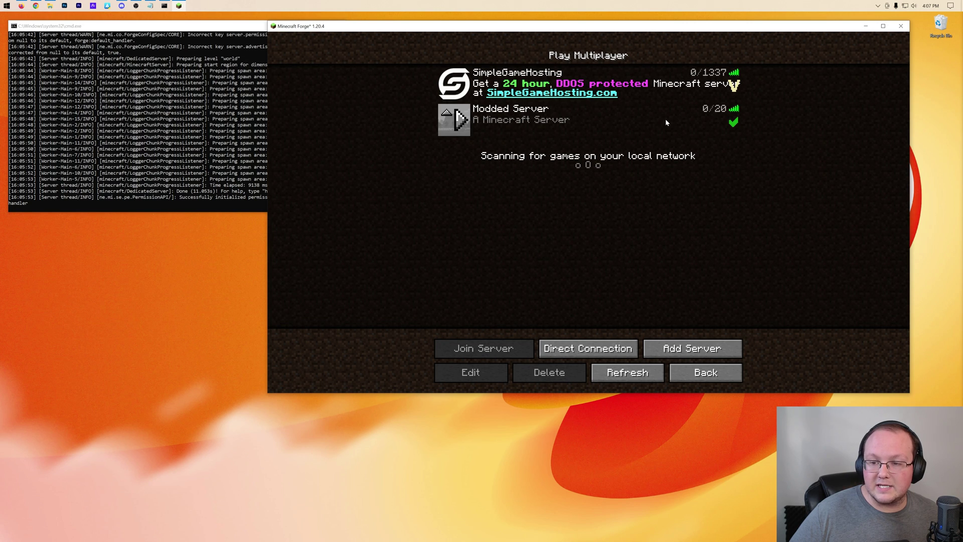
Step: Join Modded Server from the multiplayer list
double_click(513, 128)
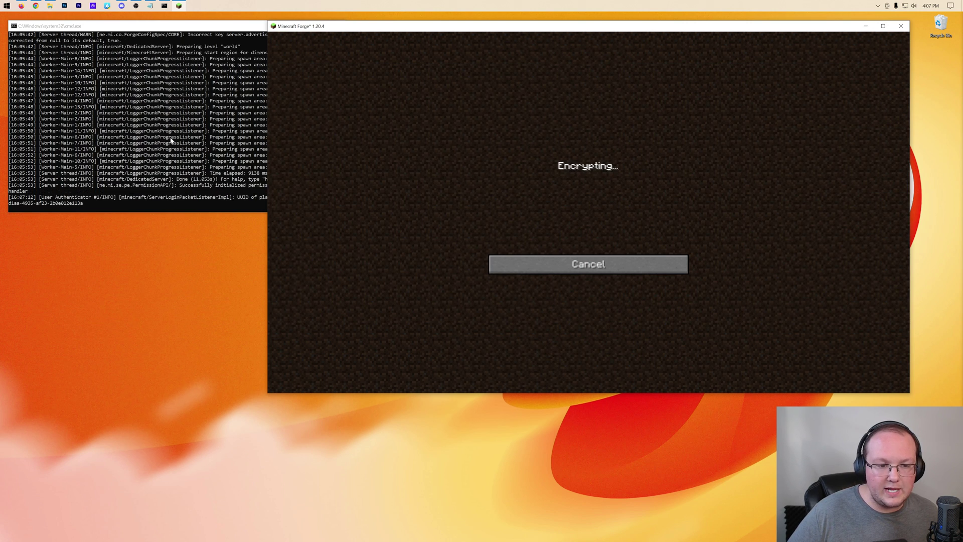
left_click(258, 195)
left_click(423, 163)
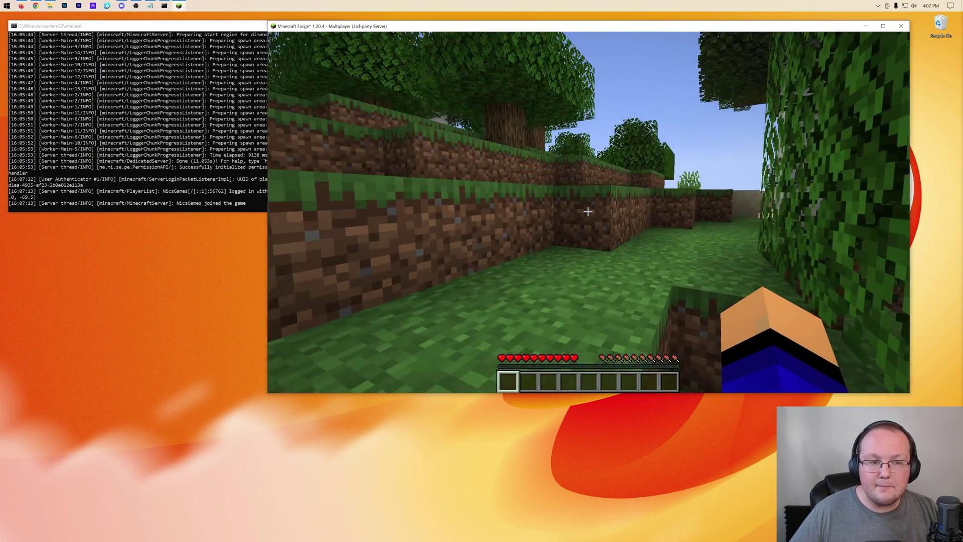
Step: View the mods folder inside the Minecraft 1.20.4 Forge Server folder, and close its window
key("e")
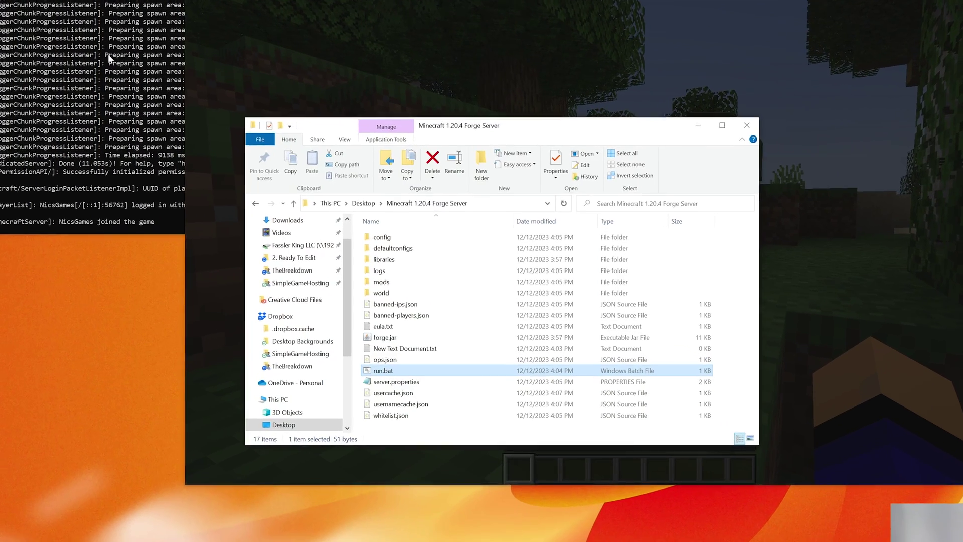
double_click(382, 281)
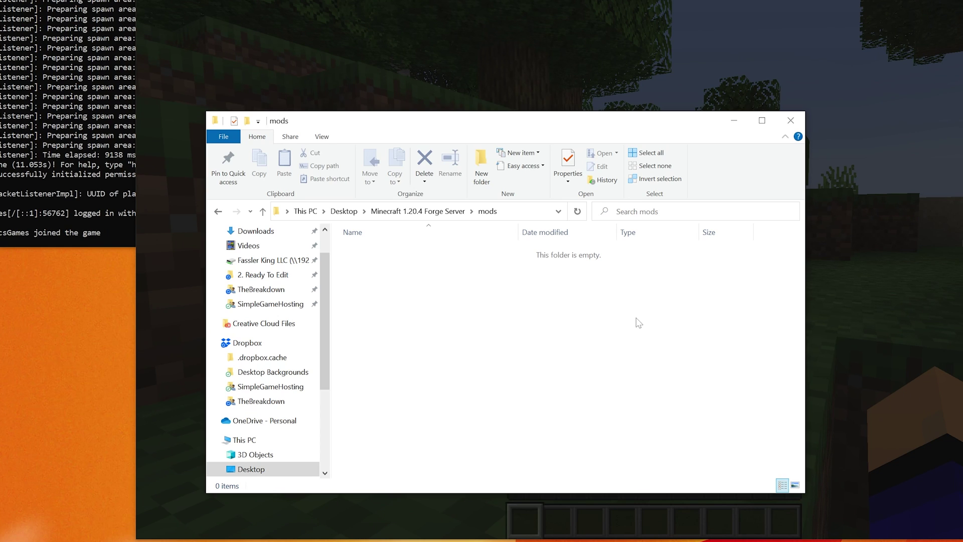
left_click(790, 120)
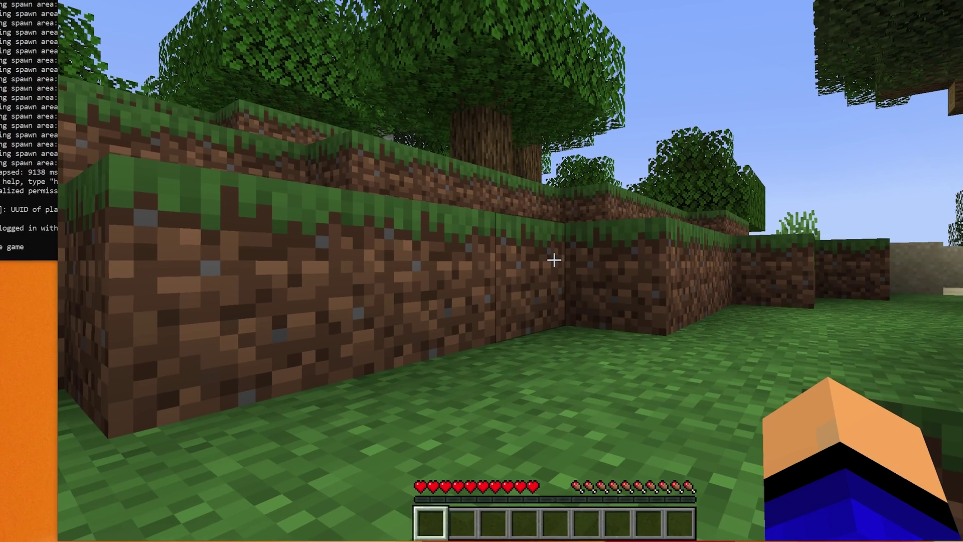
Step: View the game client's own mods folder from the in-game mod list, and close its window
key("Escape")
left_click(443, 303)
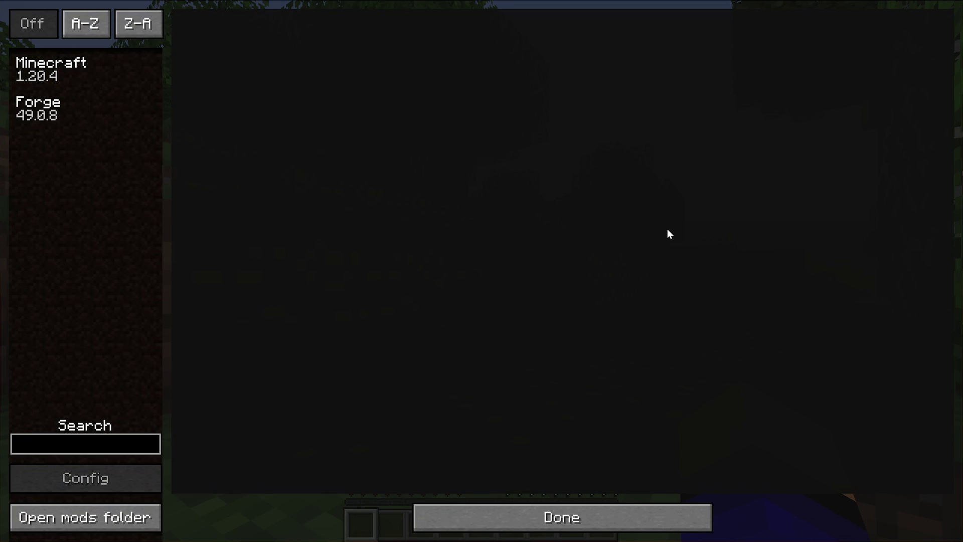
left_click(96, 527)
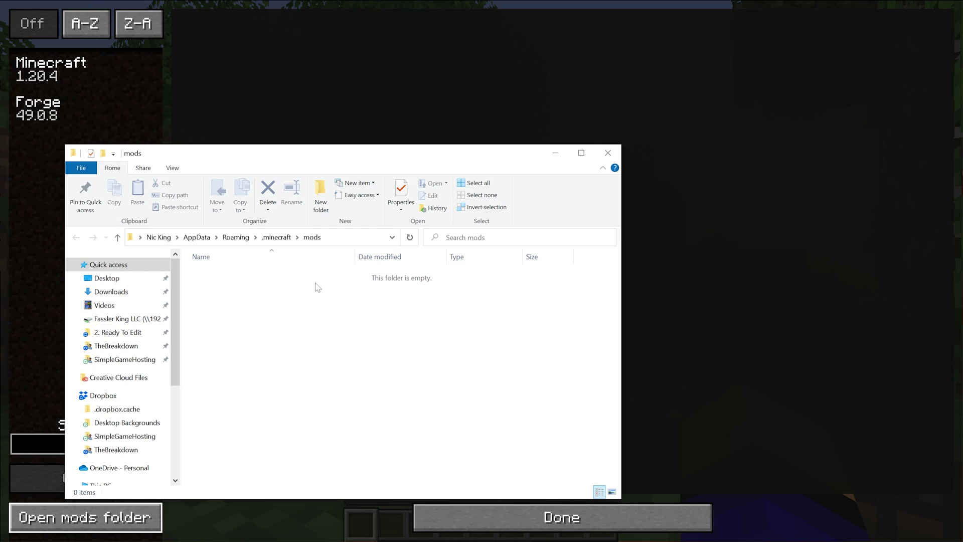
left_click(607, 152)
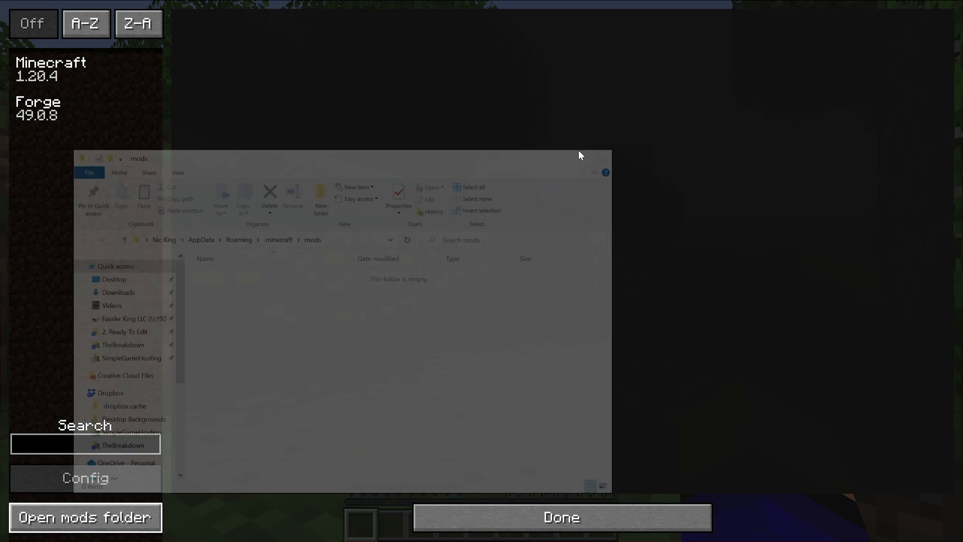
Step: Locate the mods folder in the desktop's Minecraft 1.20.4 Forge Server folder, close File Explorer, and return to the game world
key("super+e")
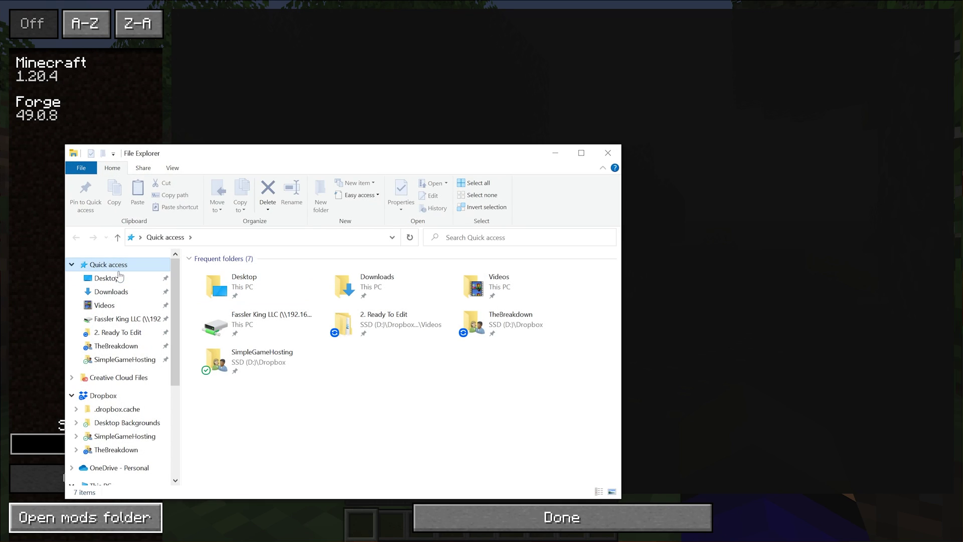
left_click(106, 278)
double_click(232, 313)
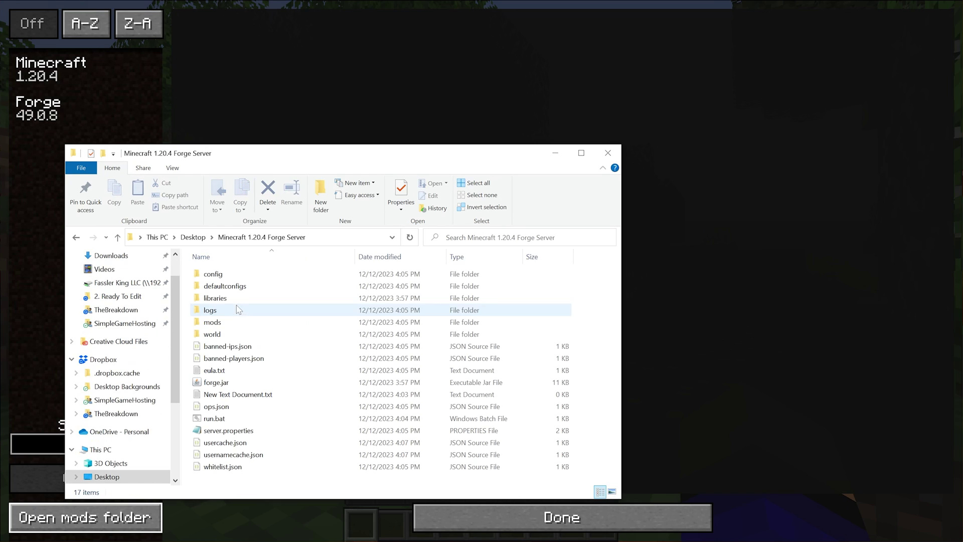
left_click(211, 323)
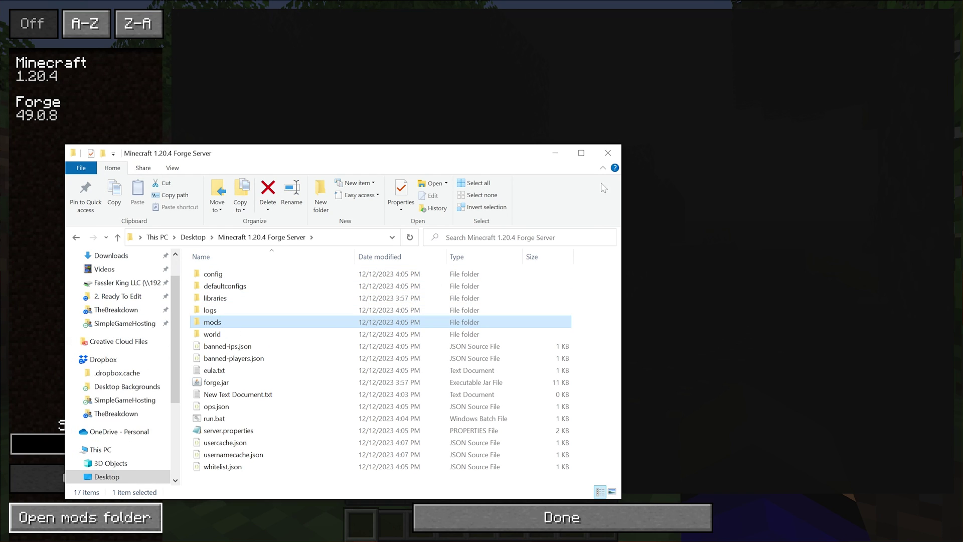
left_click(608, 157)
key("Escape")
key("Escape")
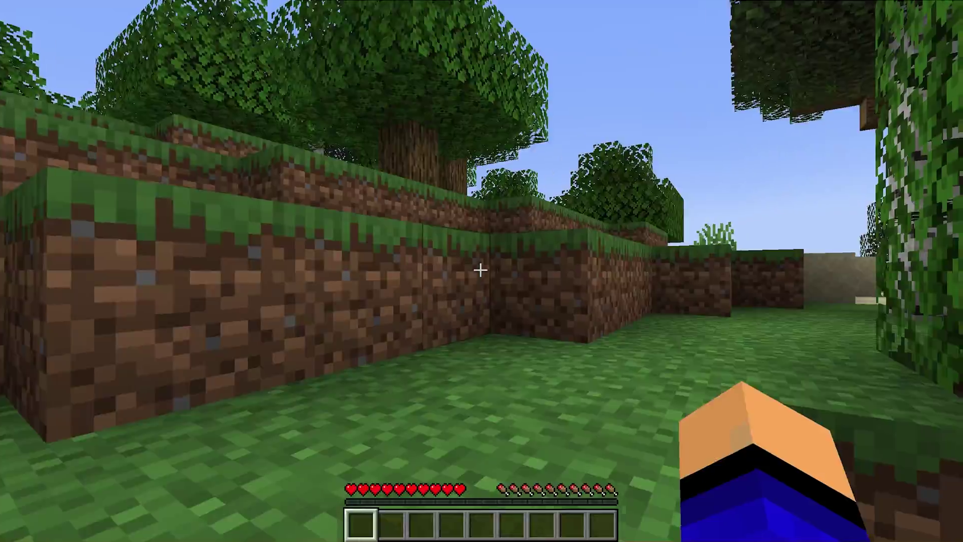
key("w")
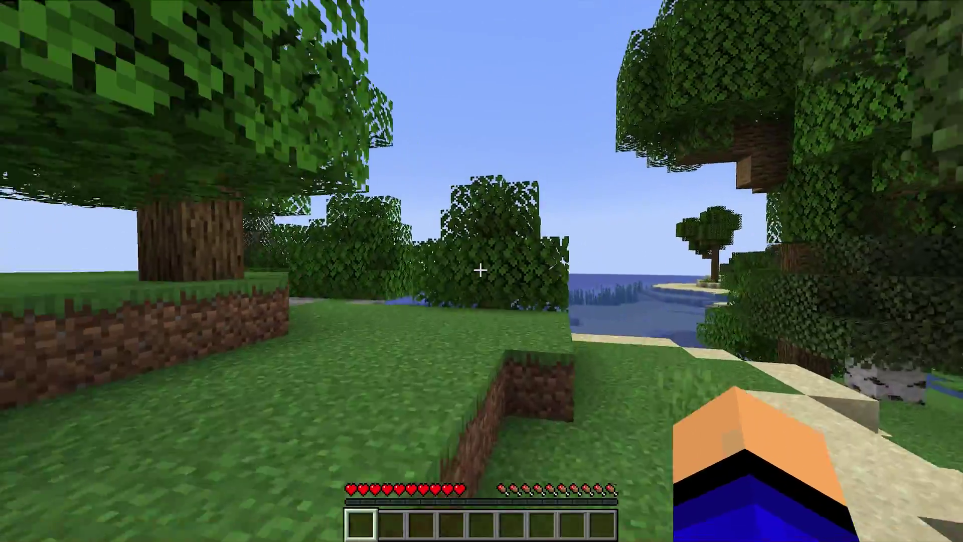
key("w")
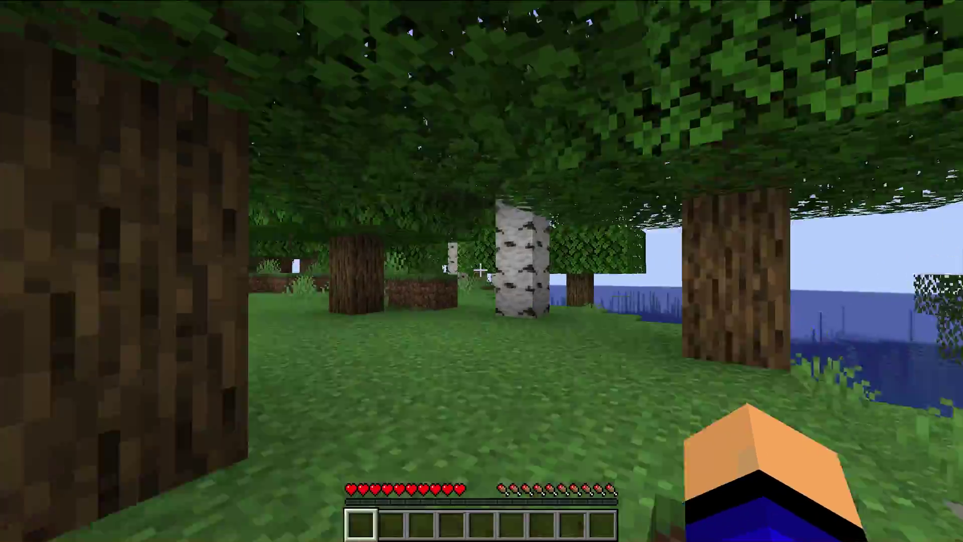
key("w")
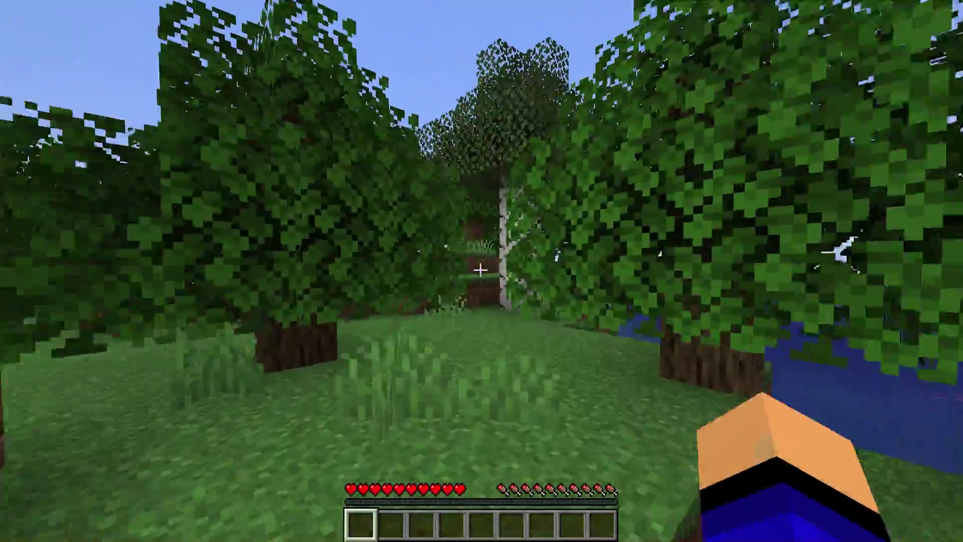
key("w")
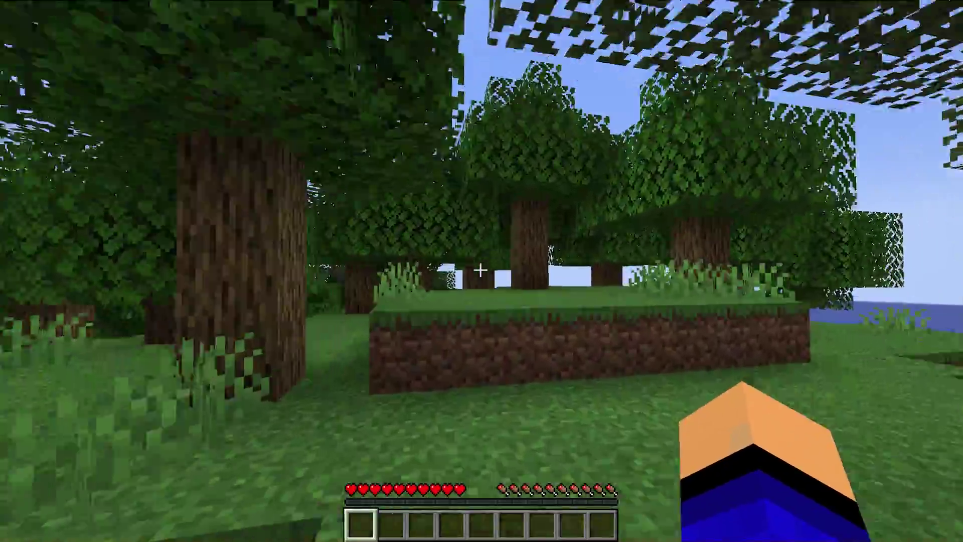
key("w")
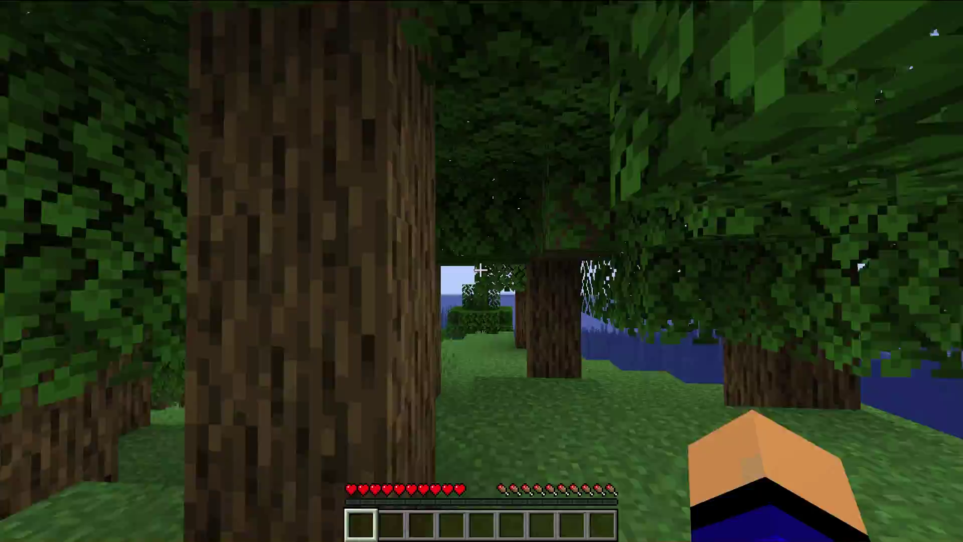
key("w")
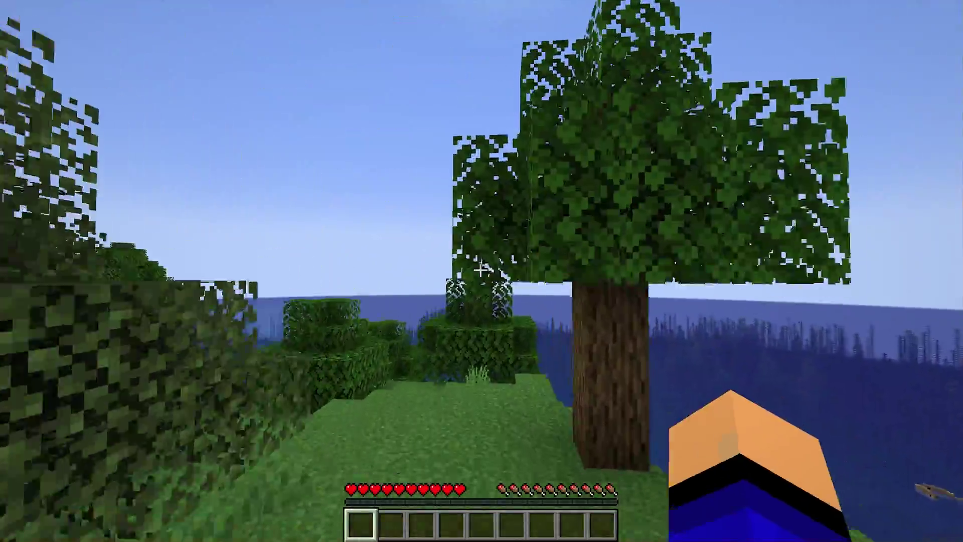
key("w")
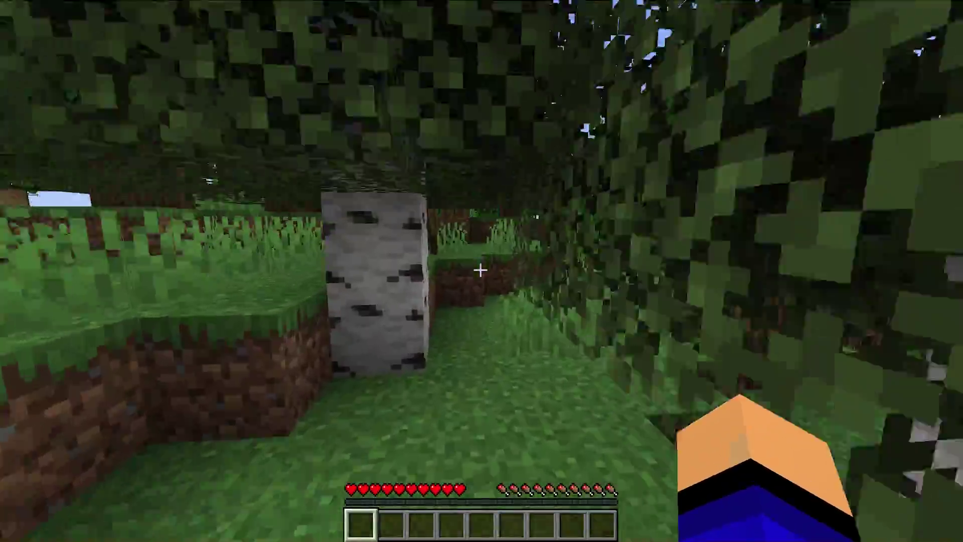
key("w")
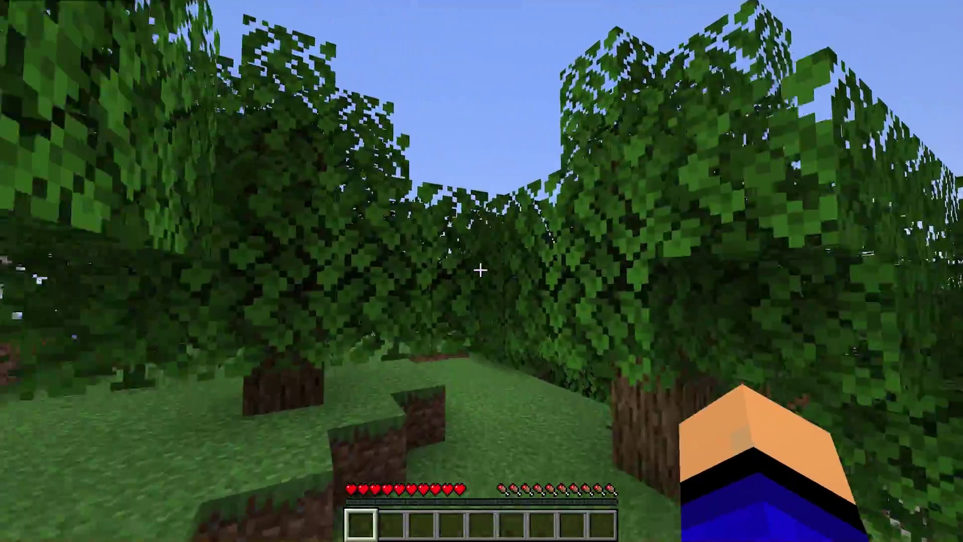
key("w")
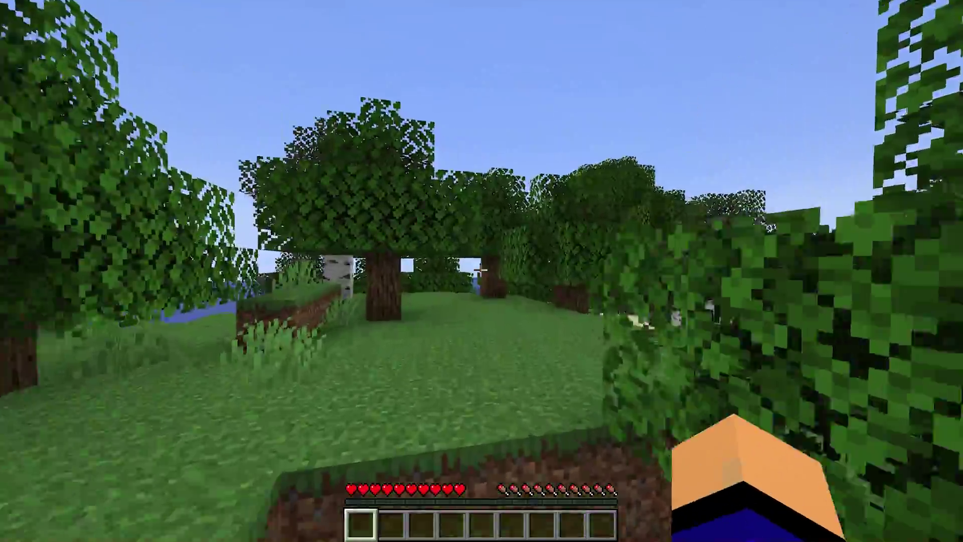
key("w")
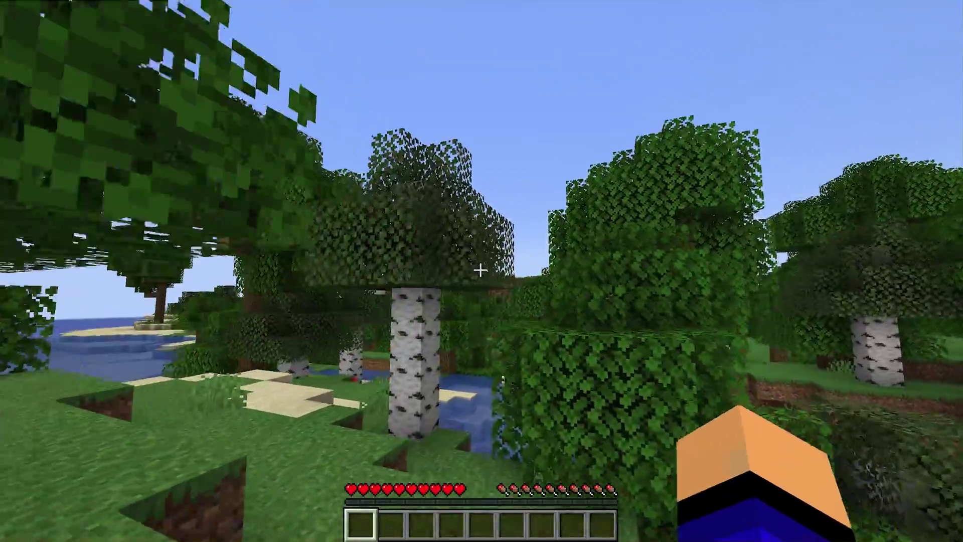
key("w")
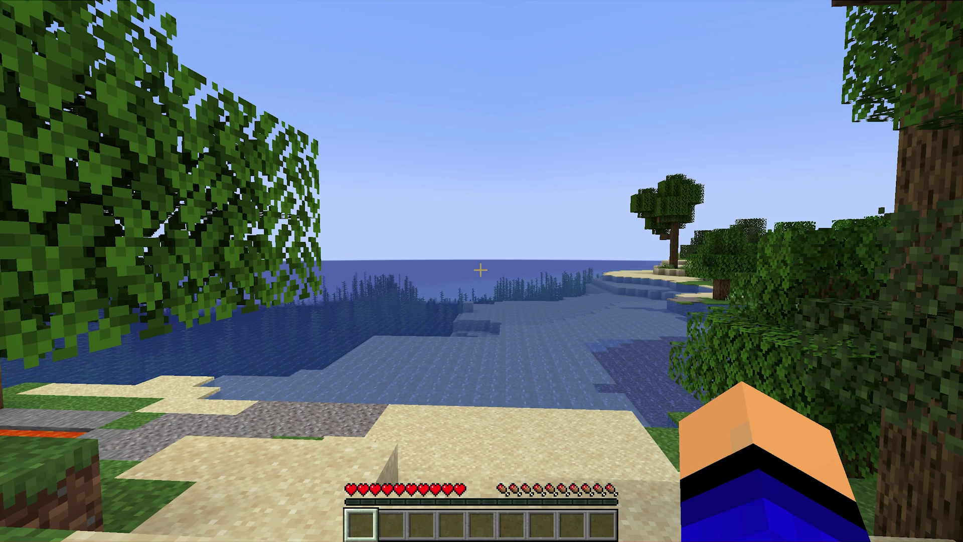
Step: Disconnect from the server, return to the title screen, and quit Minecraft
key("Escape")
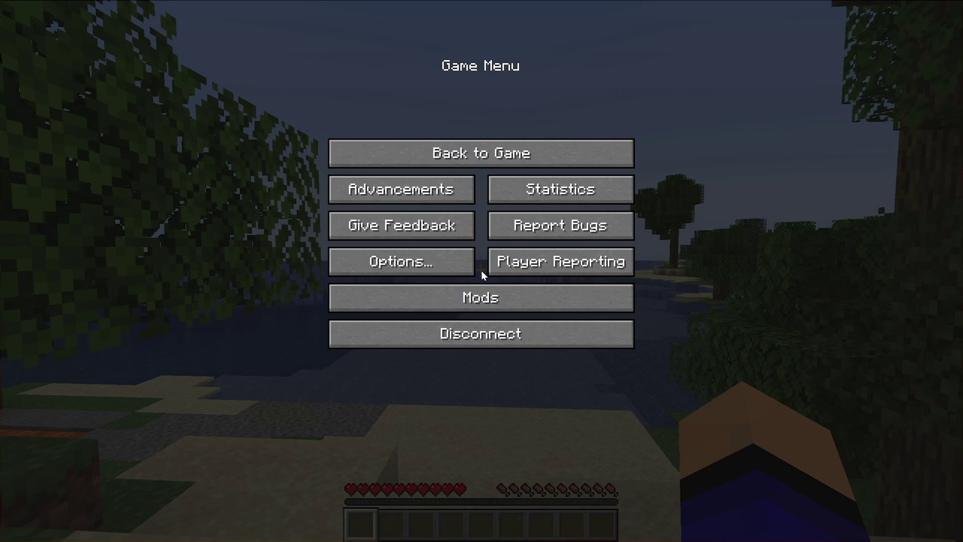
left_click(602, 331)
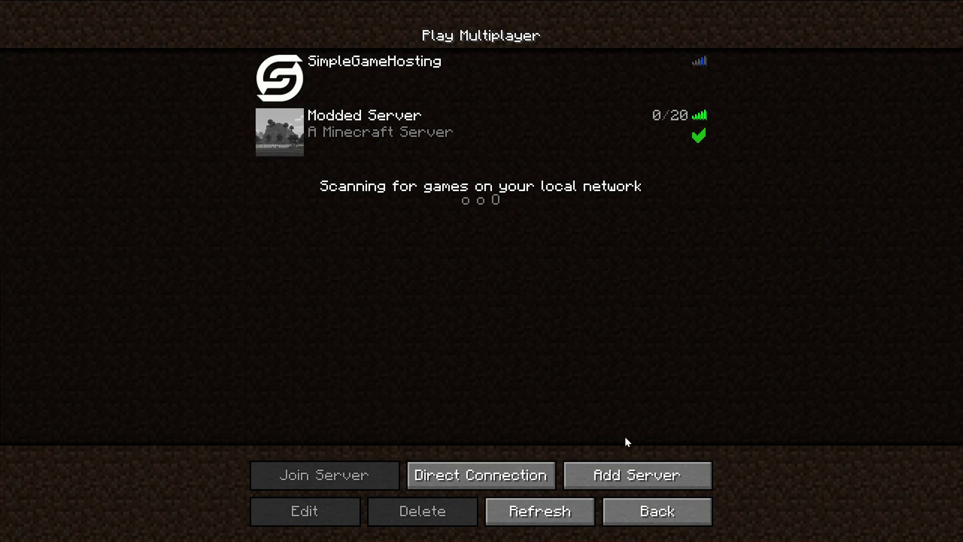
left_click(642, 509)
left_click(574, 350)
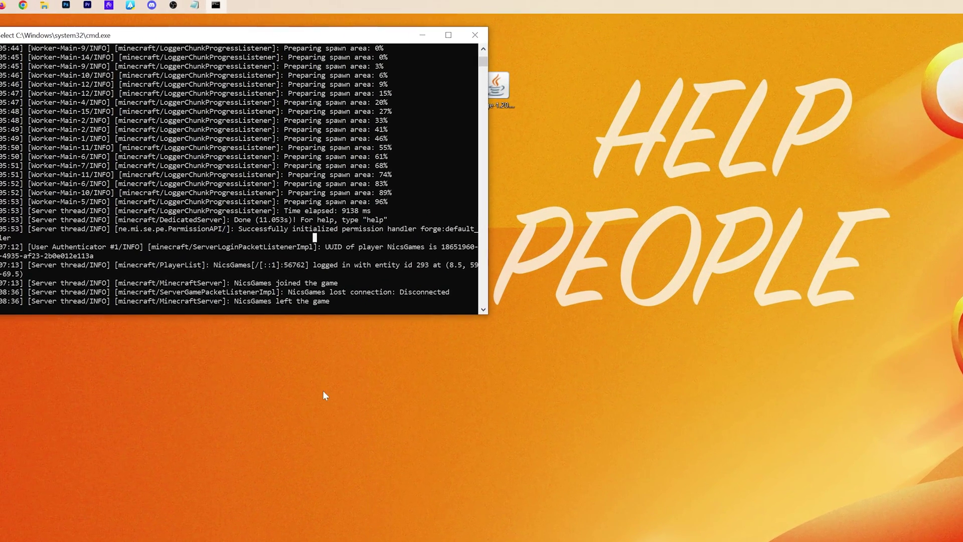
Step: Stop the running Forge server with the stop command and close its console window
left_click(108, 283)
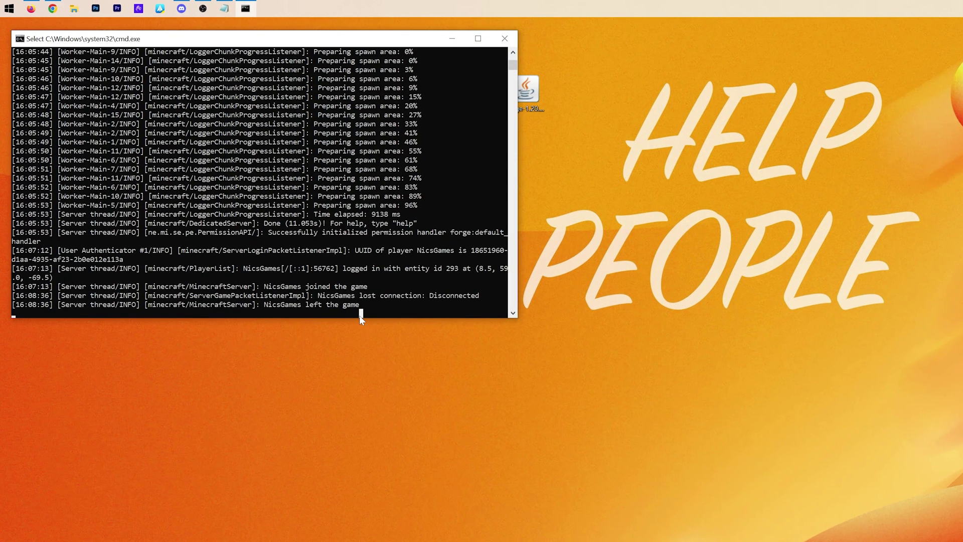
type("stop")
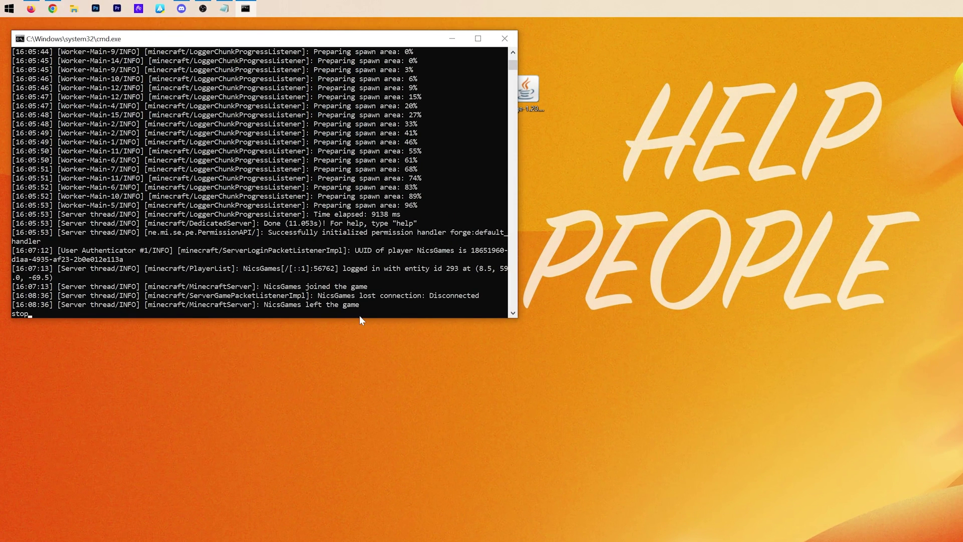
key("Return")
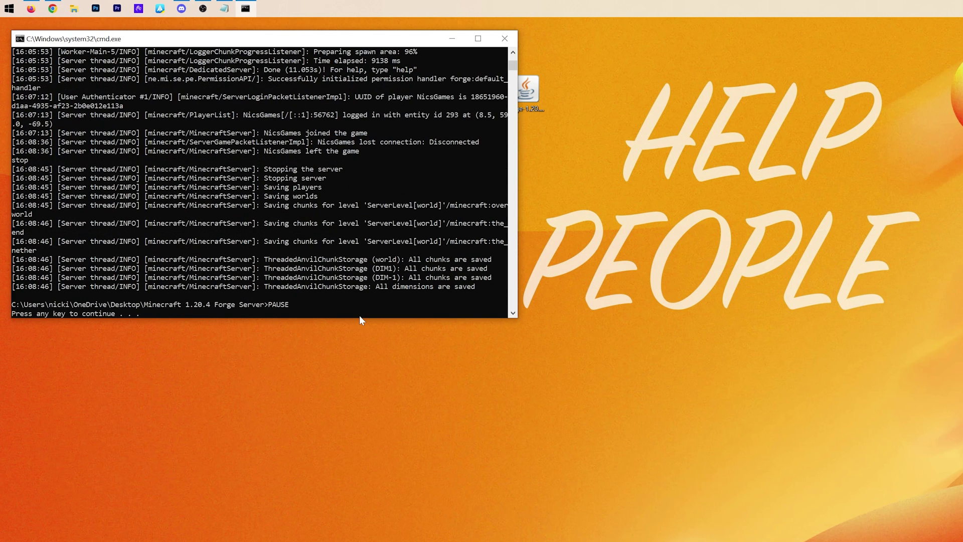
key("Return")
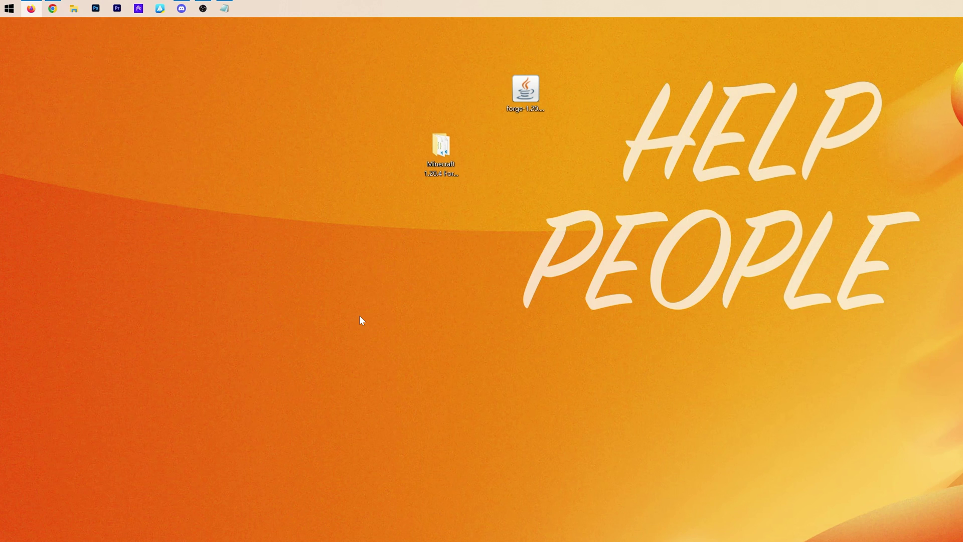
Step: Delete the Forge 1.20.4 installer file from the desktop
left_click(545, 106)
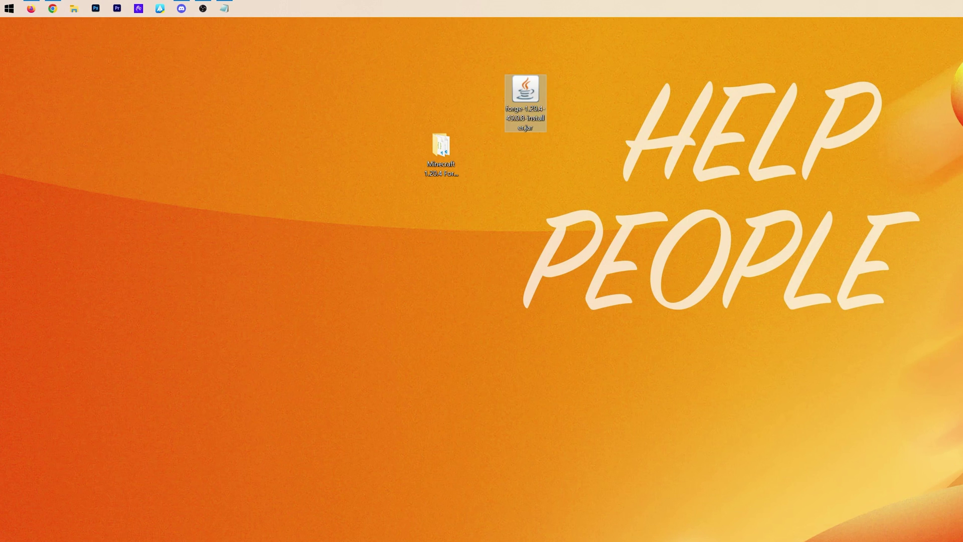
key("Delete")
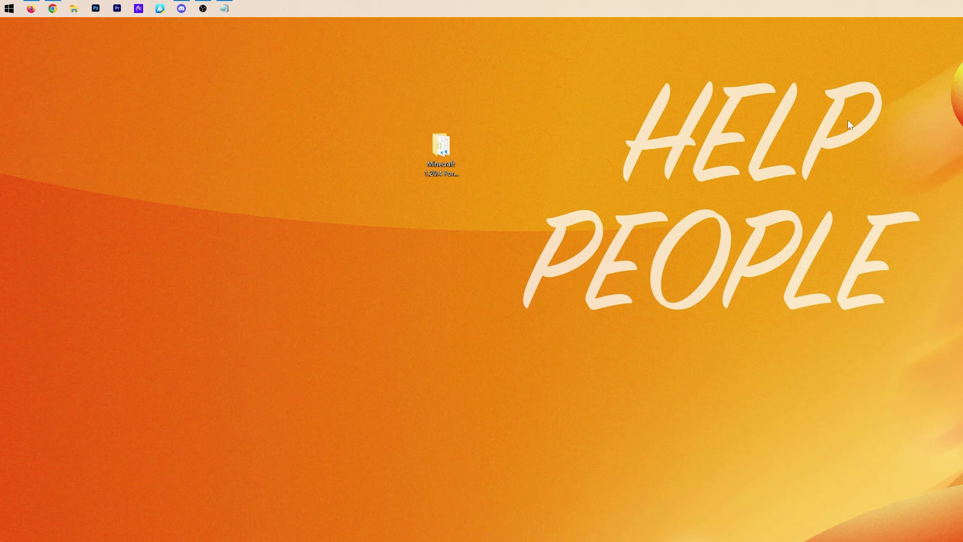
Step: Open Command Prompt and run ipconfig to list the computer's network addresses
left_click(6, 7)
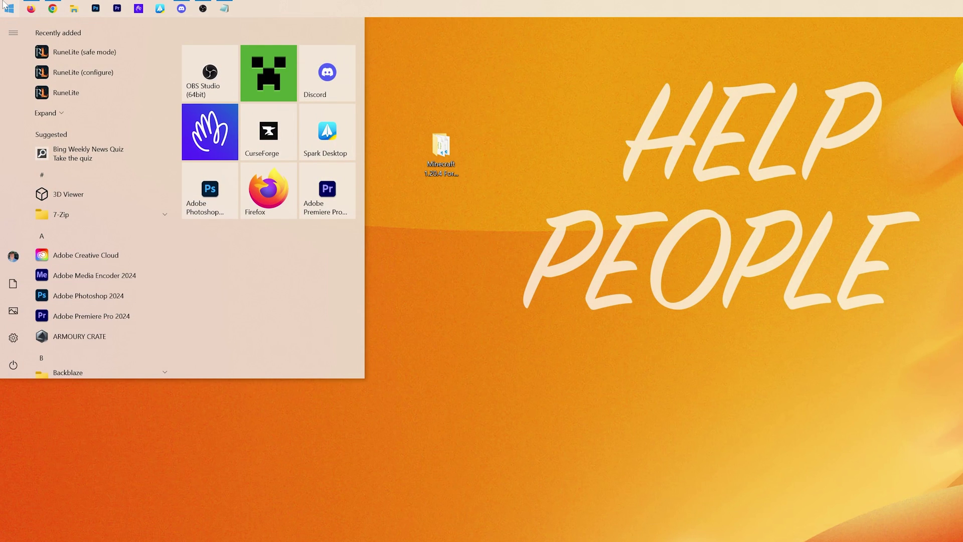
type("cmd")
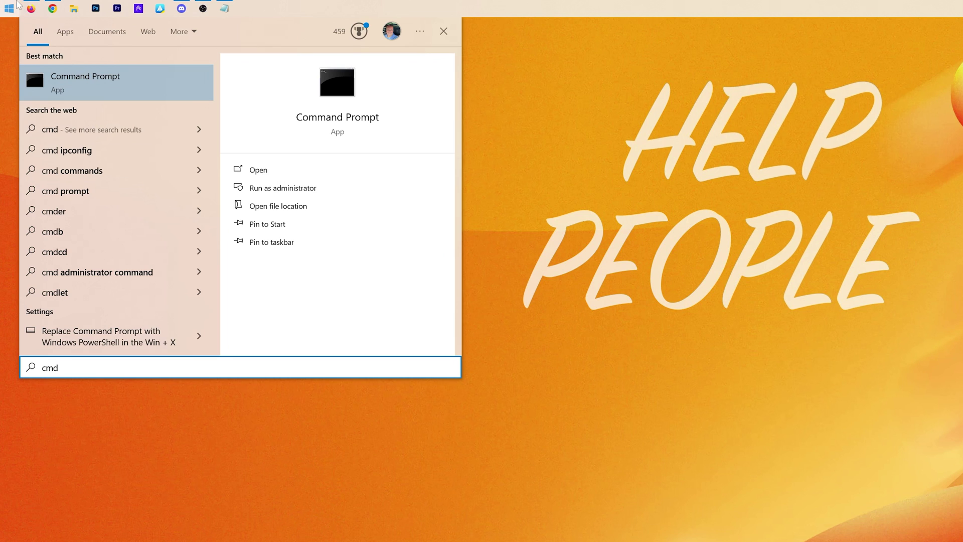
left_click(116, 91)
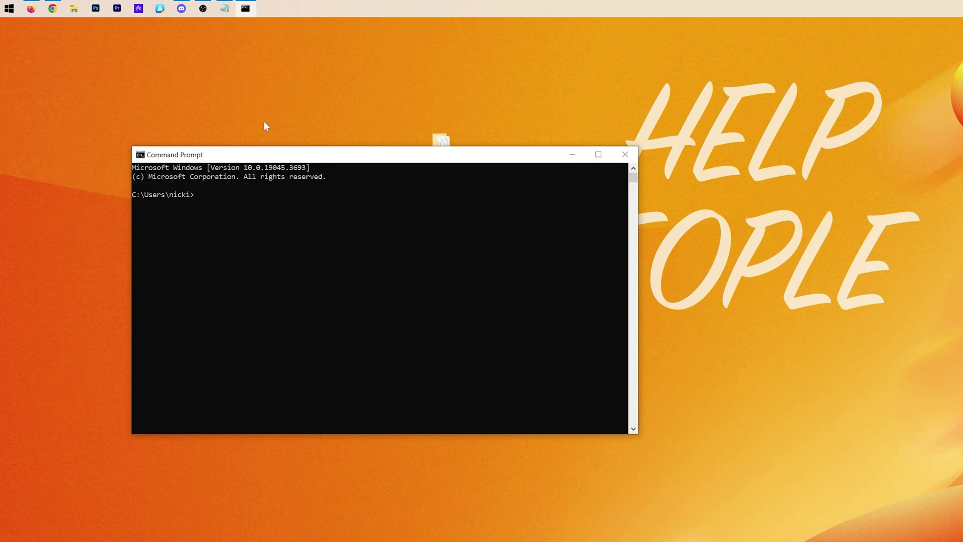
left_click(270, 196)
type("ipconfig")
key("Return")
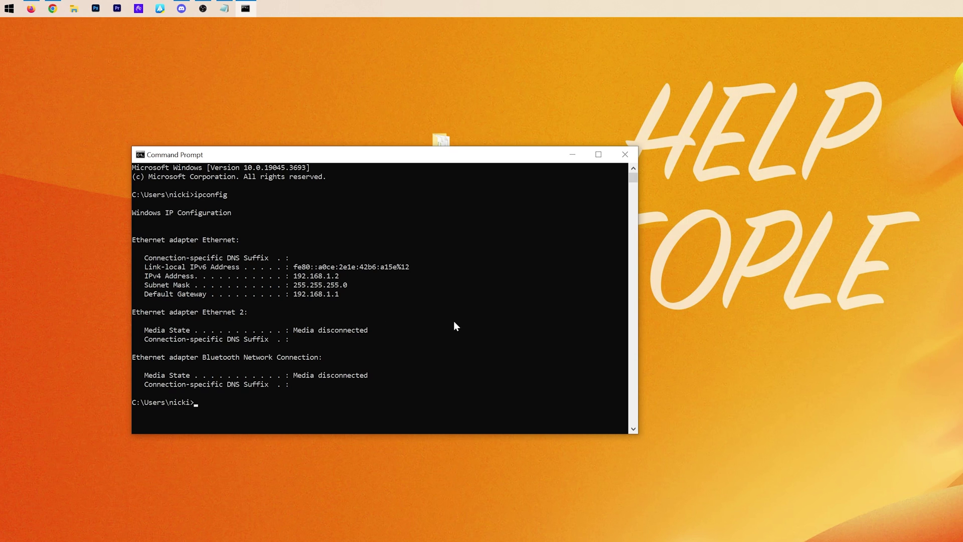
Step: Open a blank Notepad document beside the ipconfig output and enlarge its text to 200%
left_click(4, 7)
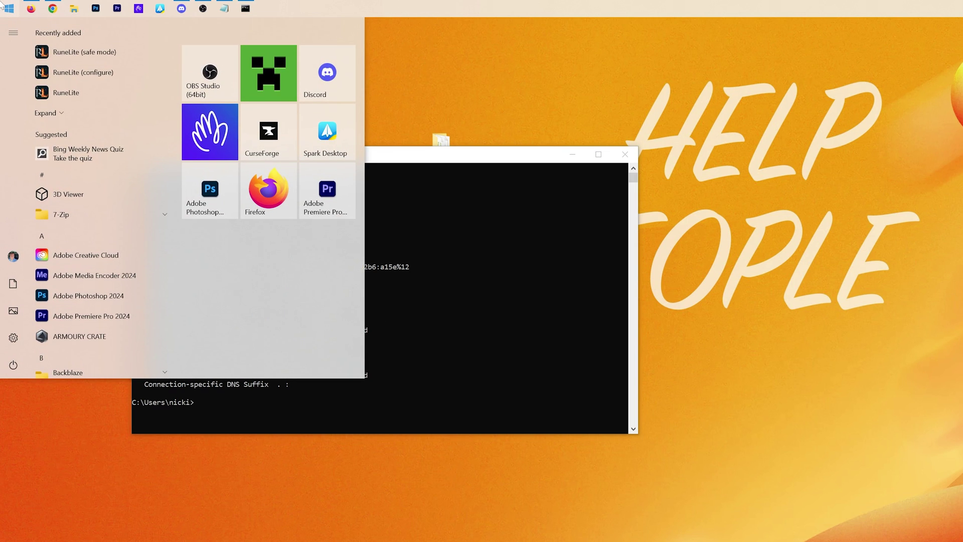
type("note")
key("Return")
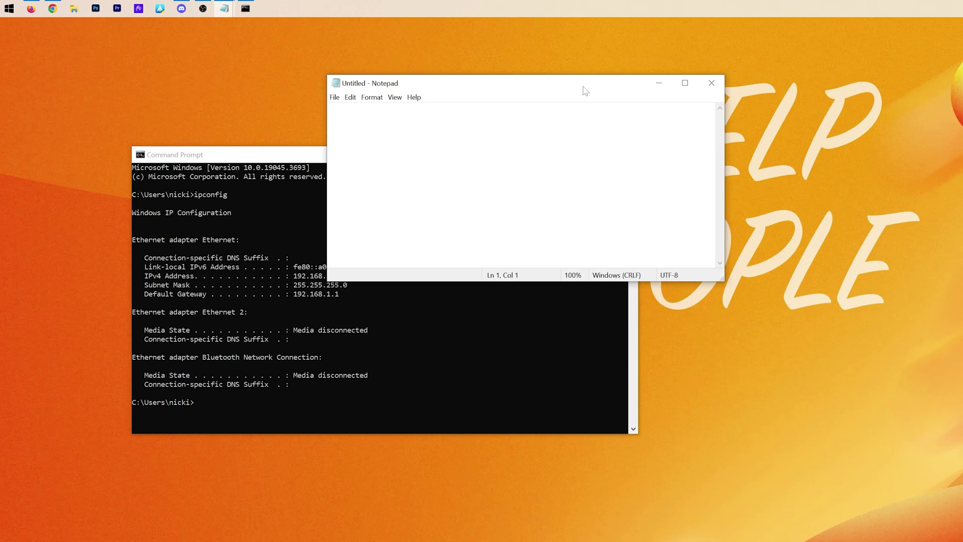
left_click_drag(583, 90, 679, 219)
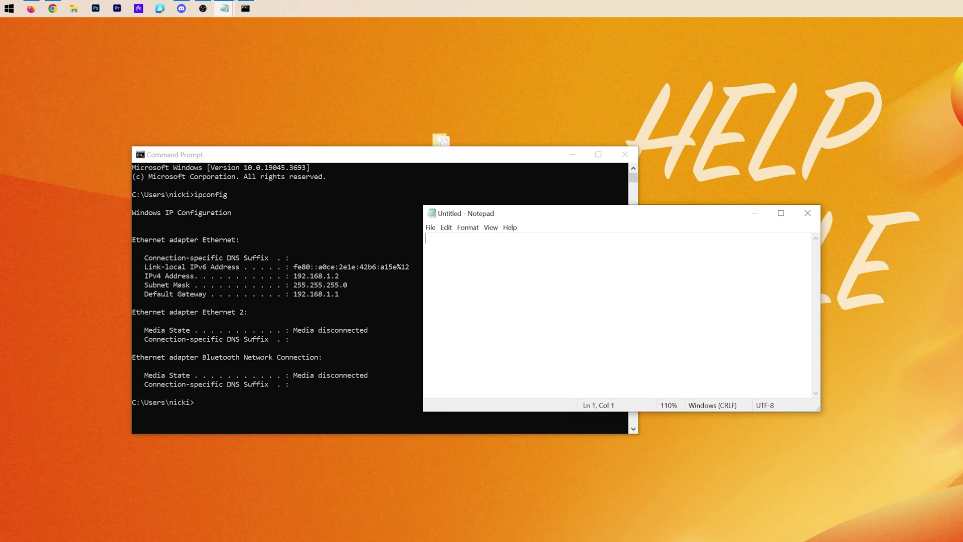
key("ctrl+plus")
key("ctrl+plus")
key("ctrl+plus")
key("ctrl+plus")
key("ctrl+plus")
key("ctrl+plus")
key("ctrl+plus")
key("ctrl+plus")
Step: Note "IPv4: 192.168.1.2" and, below a blank line, "Default Gateway: 192.168.1.1" in the Notepad document
type("IPv4: ")
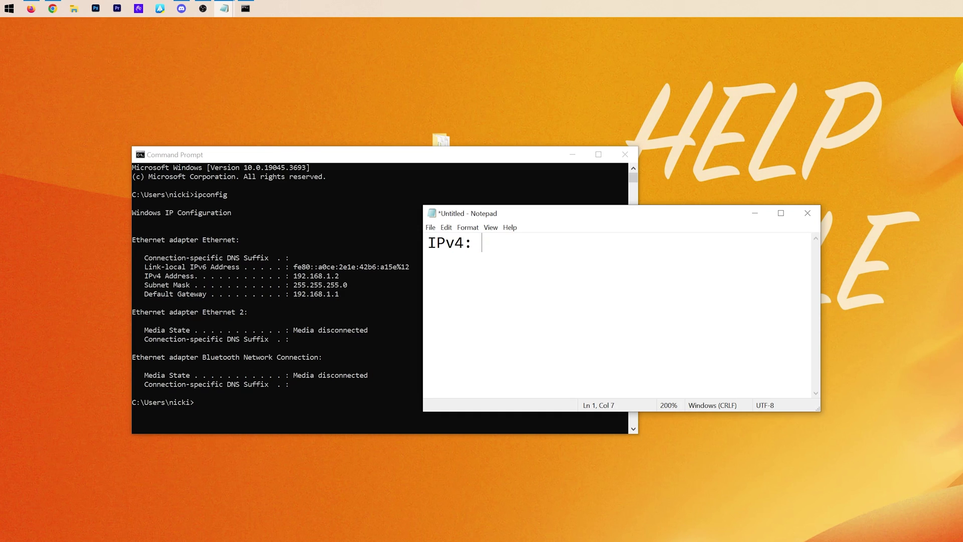
type("192.168.1.2")
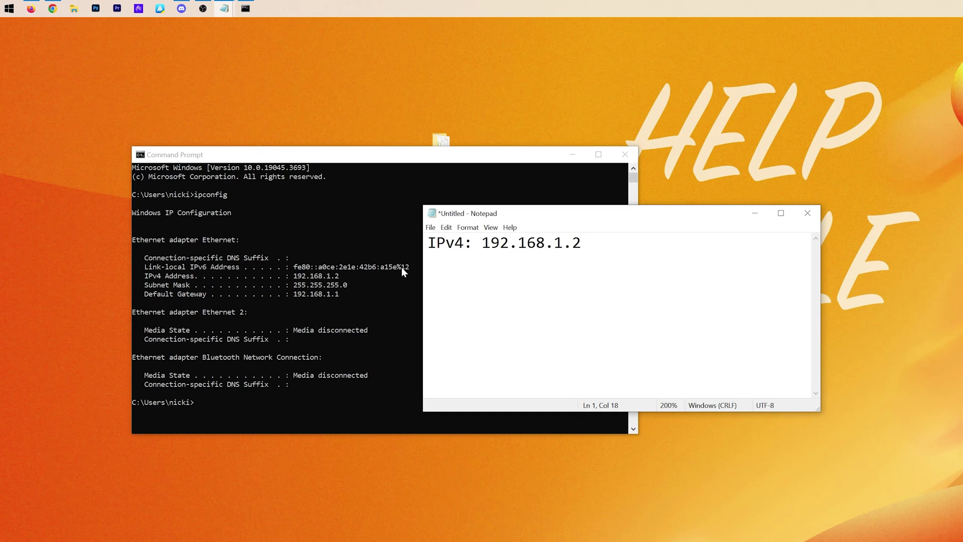
key("Return")
type("Default Gateway: ")
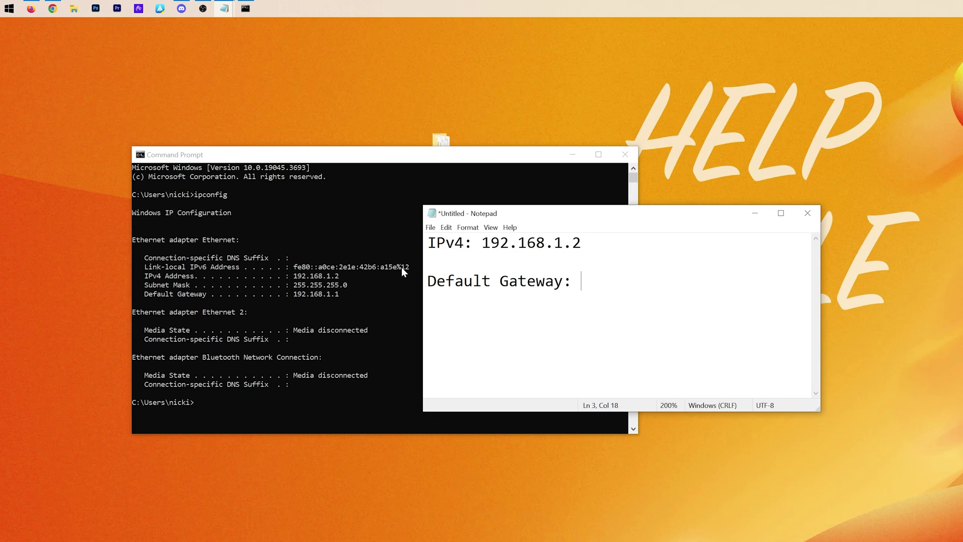
type("192.1685.1.1")
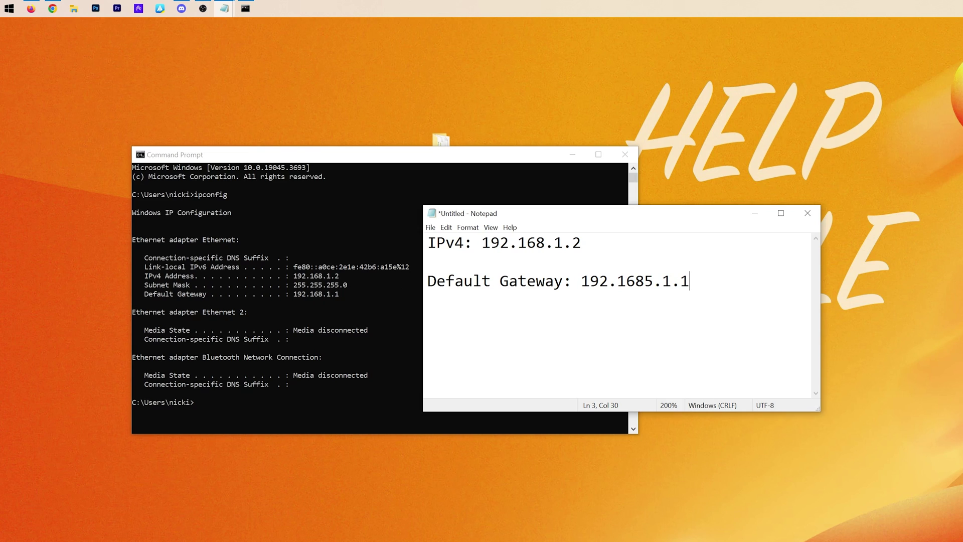
key("Left")
key("Left")
key("Left")
key("Left")
key("shift+Left")
key("BackSpace")
Step: Copy the default gateway address from the Notepad note
key("End")
key("shift+Left")
key("shift+Left")
key("shift+Left")
key("shift+Left")
key("shift+Left")
key("shift+Left")
key("shift+Left")
key("shift+Left")
key("shift+Left")
key("shift+Left")
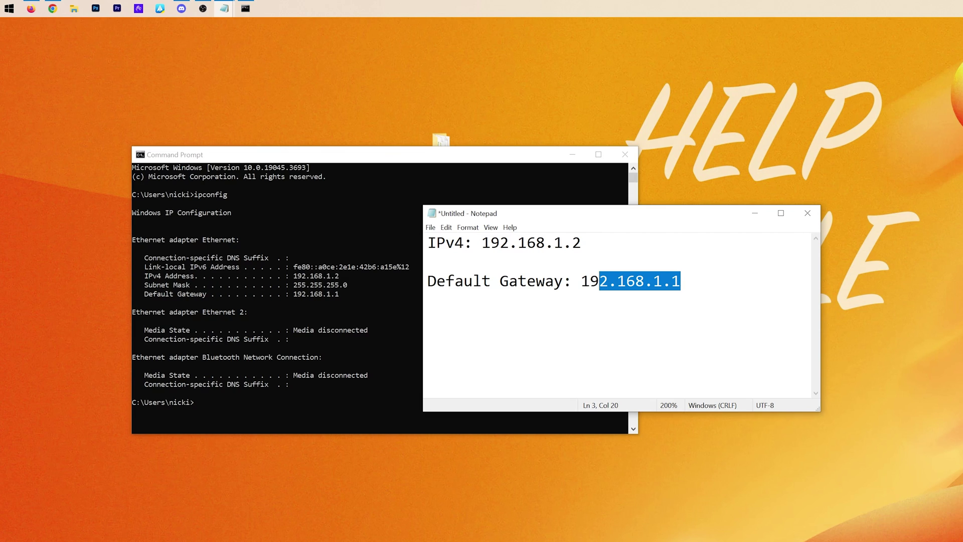
key("shift+Left")
key("ctrl+c")
key("Up")
key("Up")
key("End")
key("shift+Left")
key("shift+Left")
key("shift+Left")
key("Right")
key("shift+Left")
key("shift+Left")
key("shift+Left")
key("shift+Left")
key("shift+Left")
key("shift+Left")
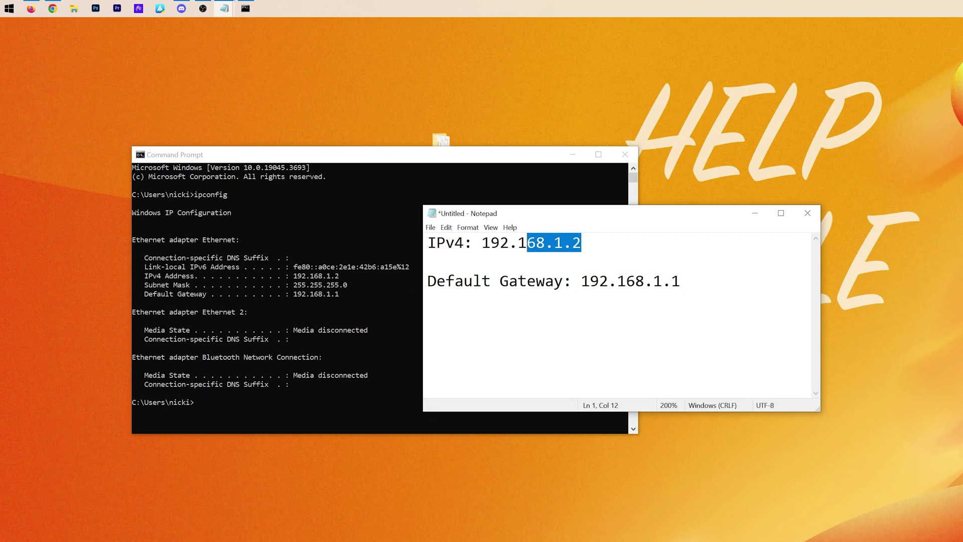
key("Left")
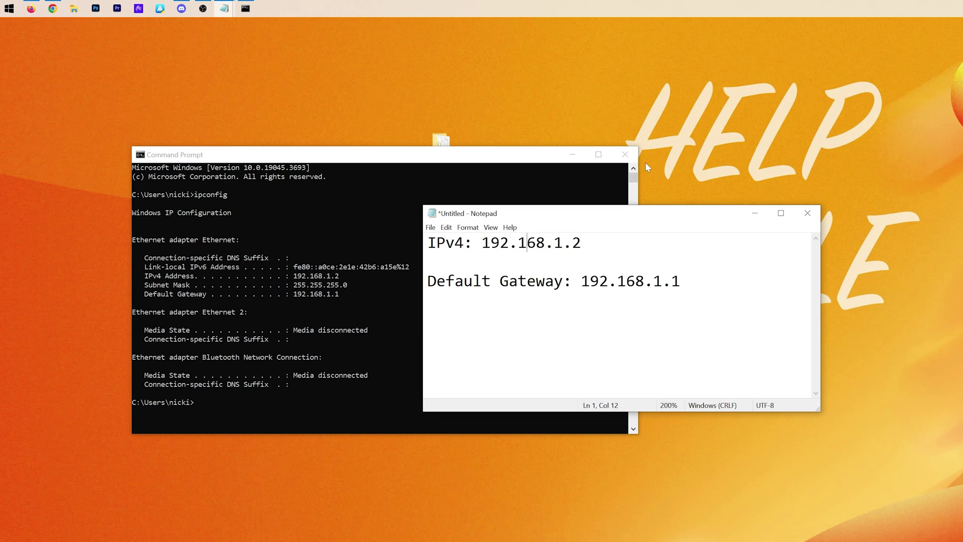
Step: Close Command Prompt, switch to Chrome, and enter the copied address 192.168.1.1 in the new tab's address bar
left_click(624, 161)
left_click(625, 159)
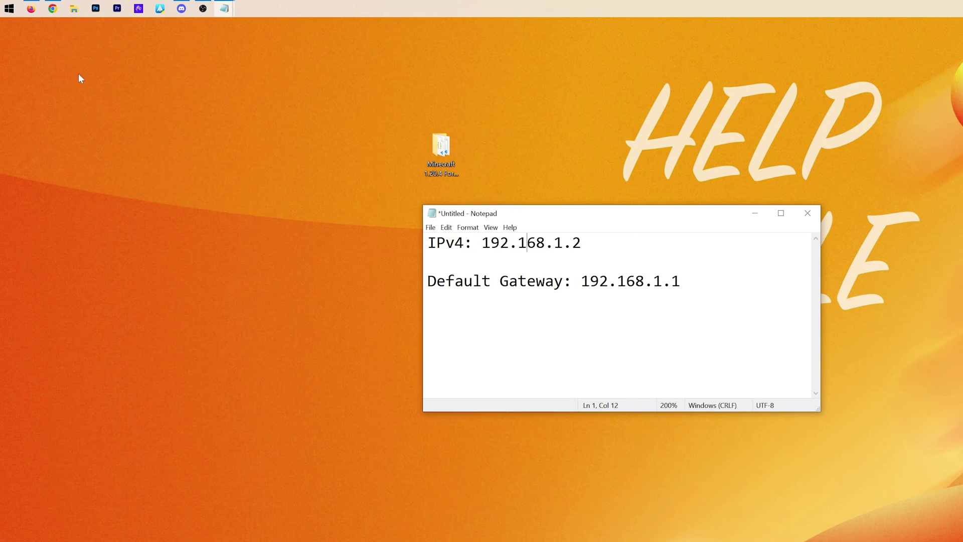
left_click(51, 10)
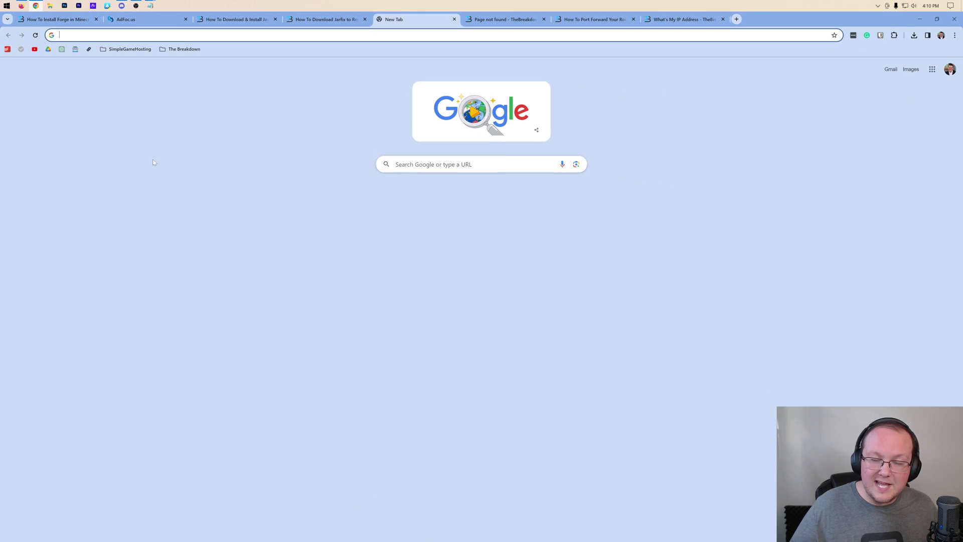
key("ctrl+v")
key("Return")
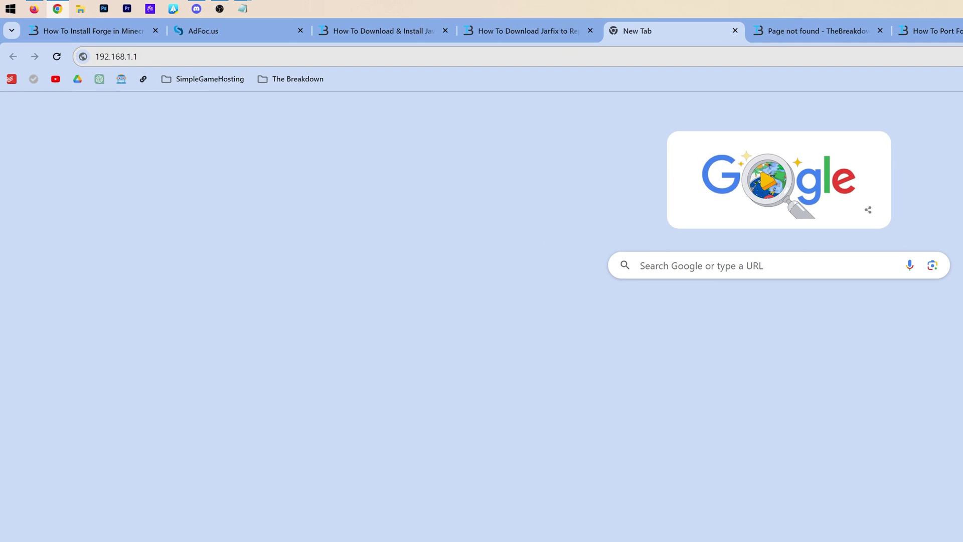
Step: Check the default gateway in the Notepad note, and load 192.168.1.1 in Chrome to reach the router's sign-in
key("ctrl+l")
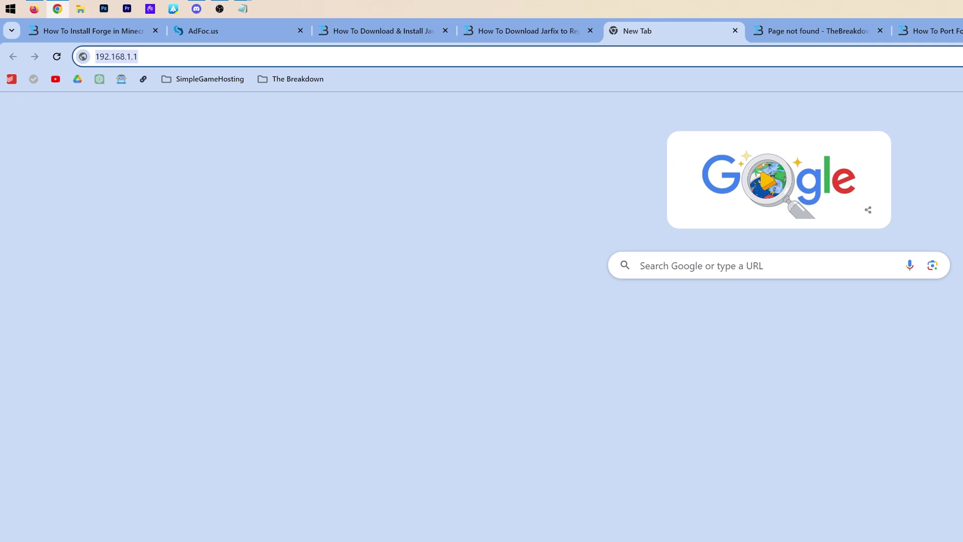
left_click(241, 9)
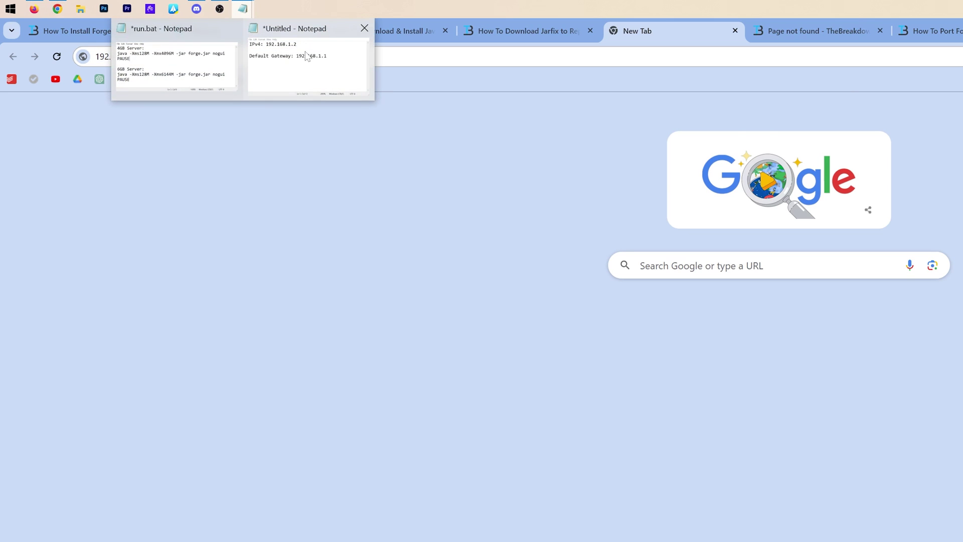
left_click(307, 57)
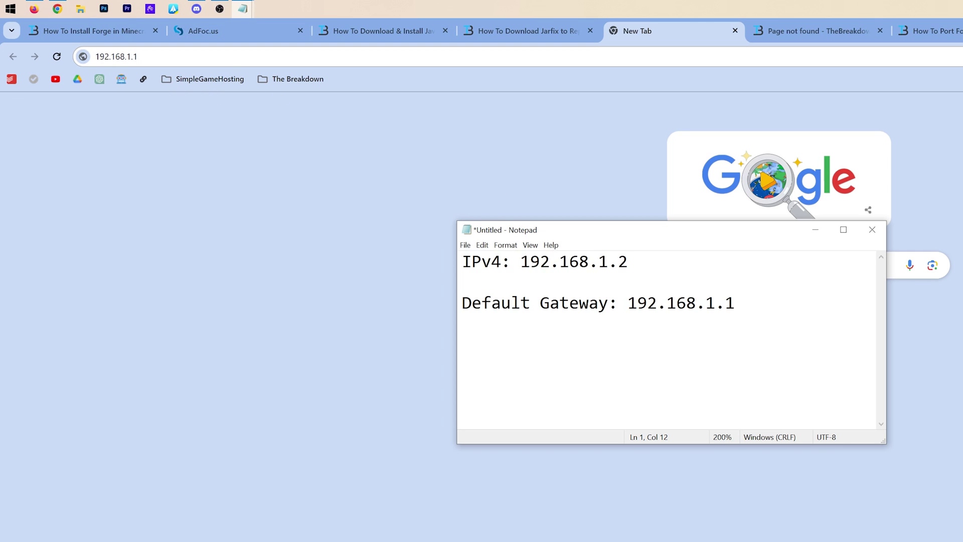
left_click(600, 170)
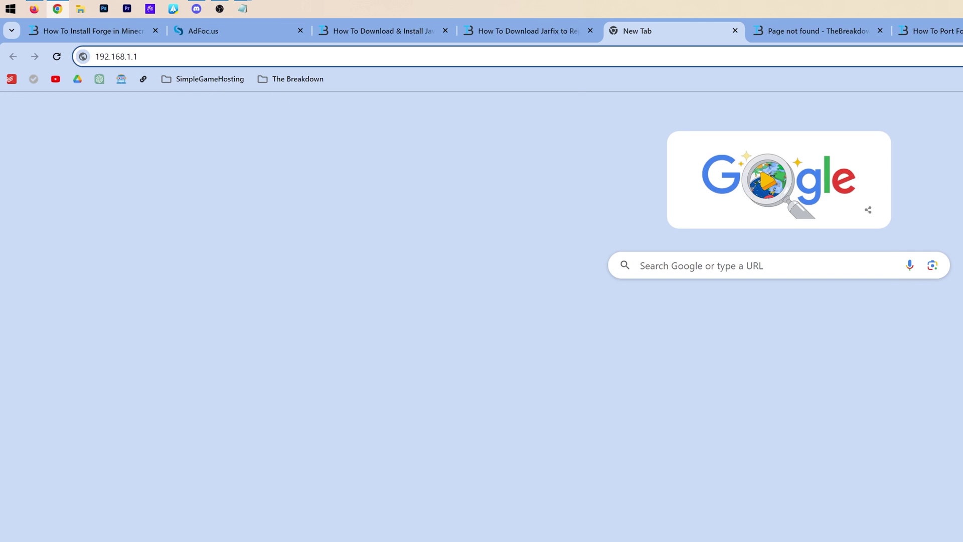
key("Return")
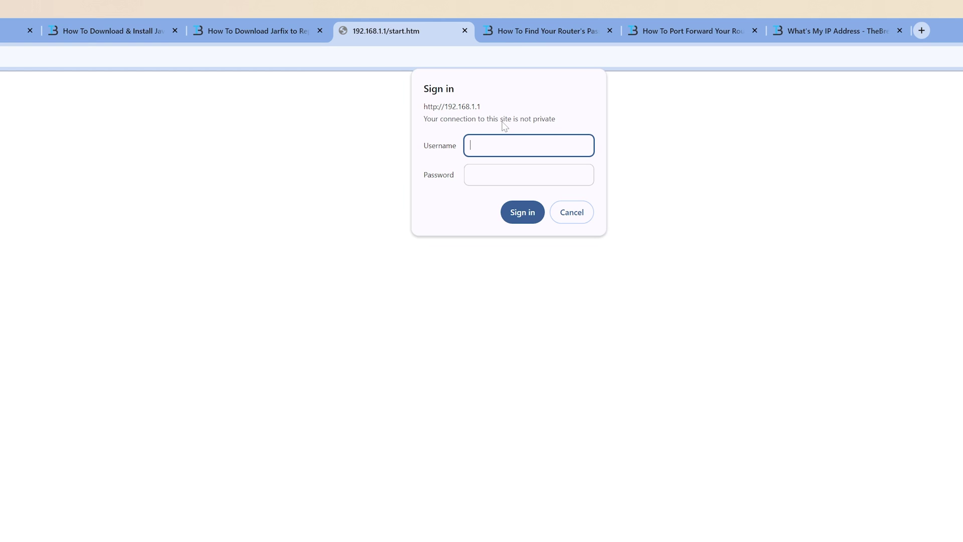
Step: Read through the methods in the "How To Find Your Router's Password" article open in Chrome
left_click(514, 39)
scroll(833, 353, "down", 3)
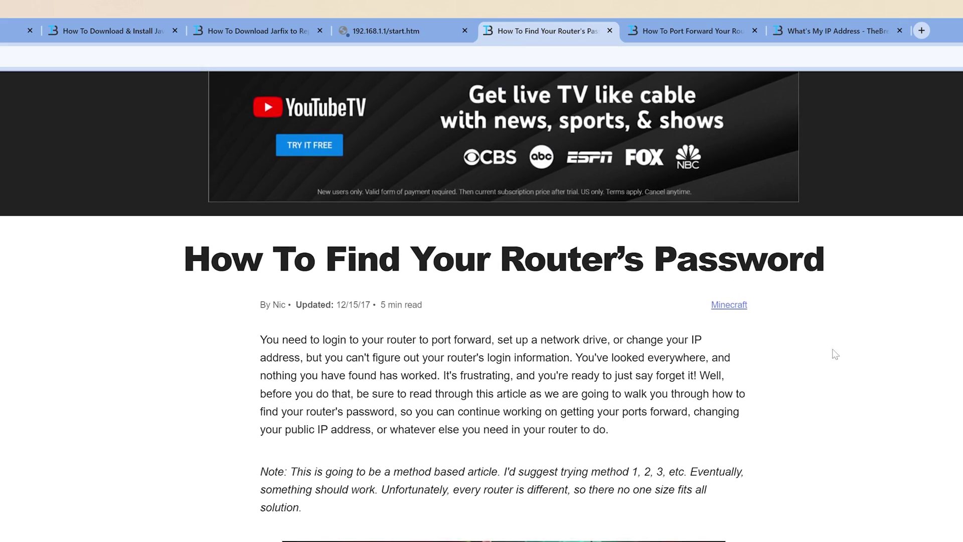
scroll(813, 341, "down", 9)
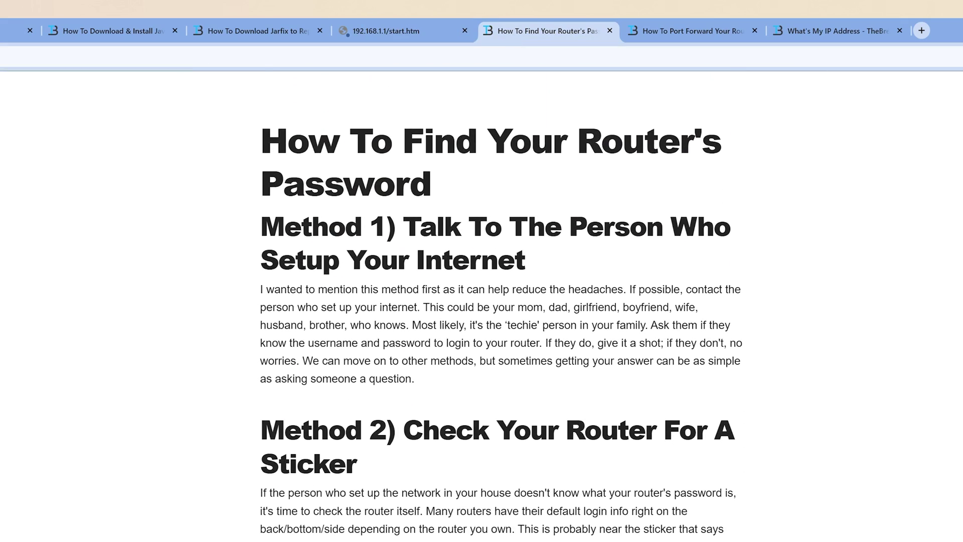
scroll(349, 274, "down", 20)
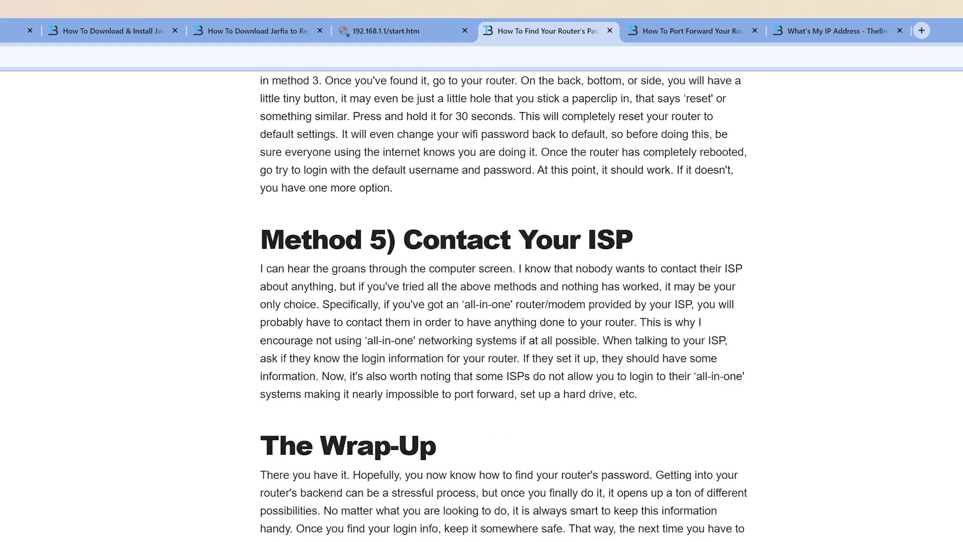
scroll(350, 274, "up", 18)
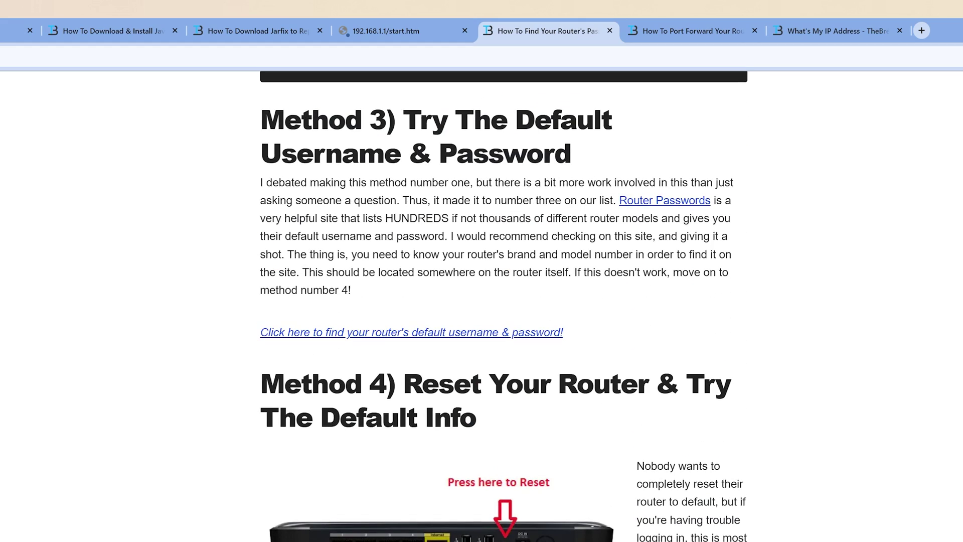
Step: Read methods 4 and 5 of the router password article, and return to its beginning
scroll(503, 306, "down", 1)
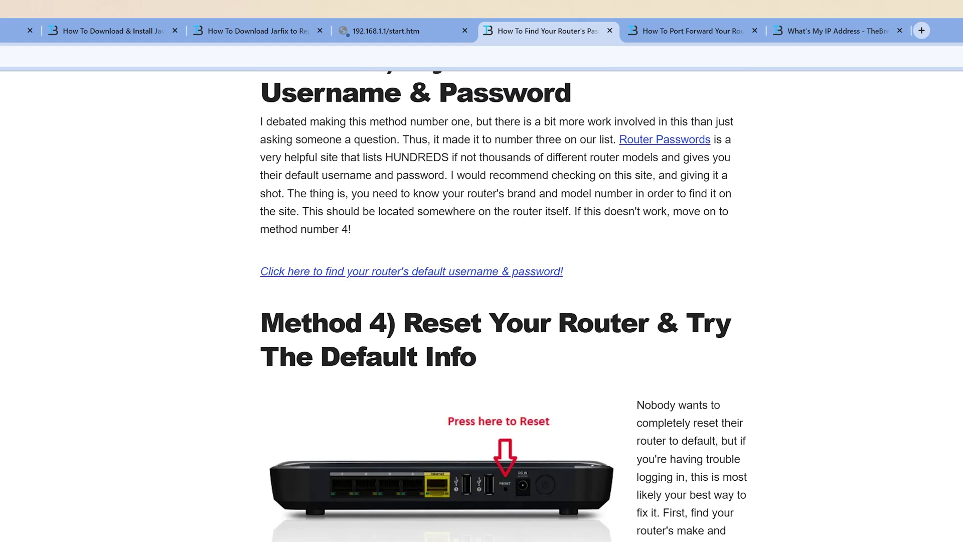
scroll(503, 306, "down", 6)
left_click_drag(300, 378, 650, 381)
left_click(650, 381)
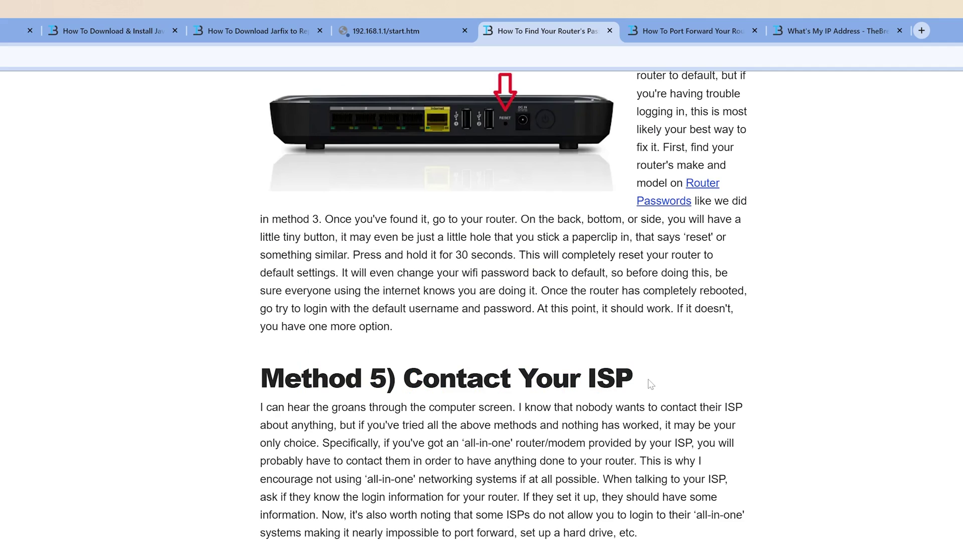
scroll(650, 381, "up", 7)
scroll(516, 392, "up", 15)
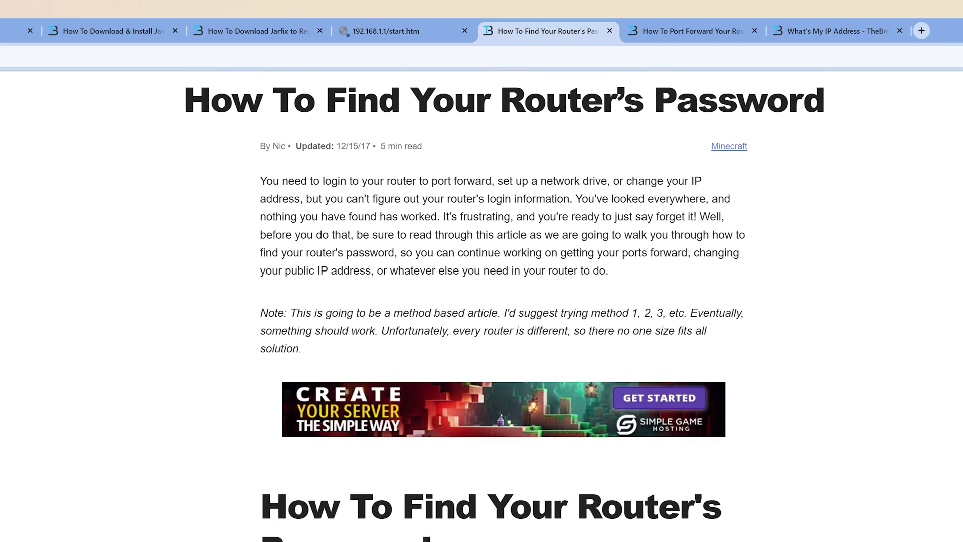
Step: Check the signed-in router's home page, and skim the "How To Port Forward Your Router" guide
left_click(405, 28)
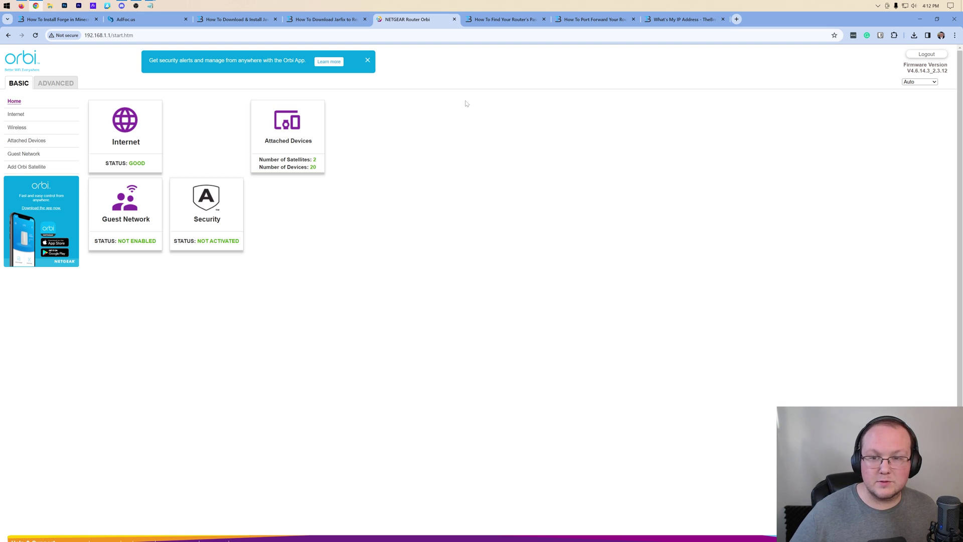
left_click(607, 19)
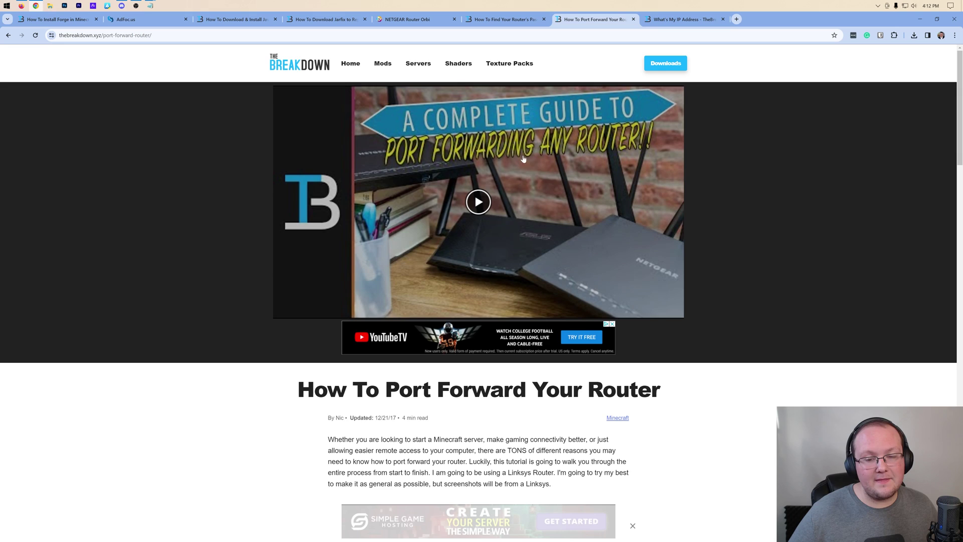
scroll(730, 250, "down", 10)
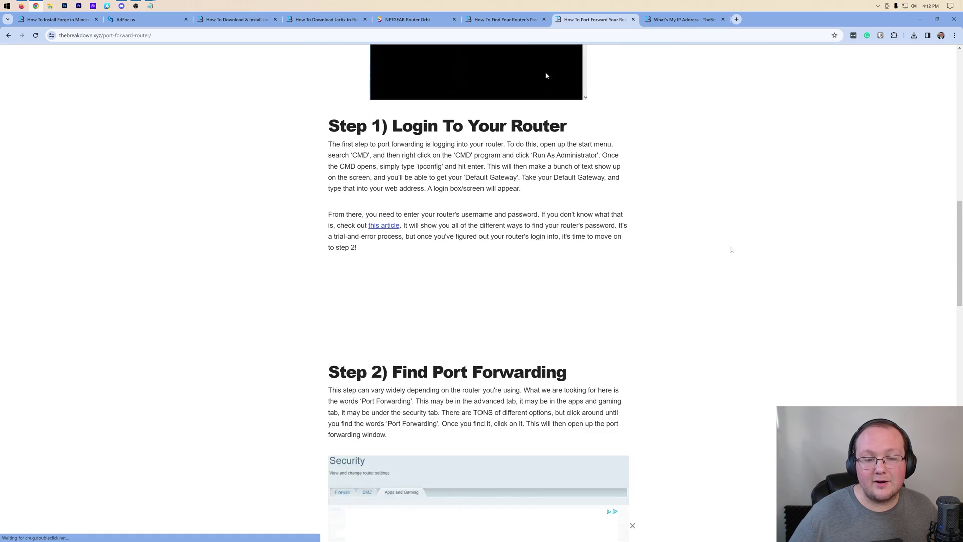
scroll(730, 250, "up", 15)
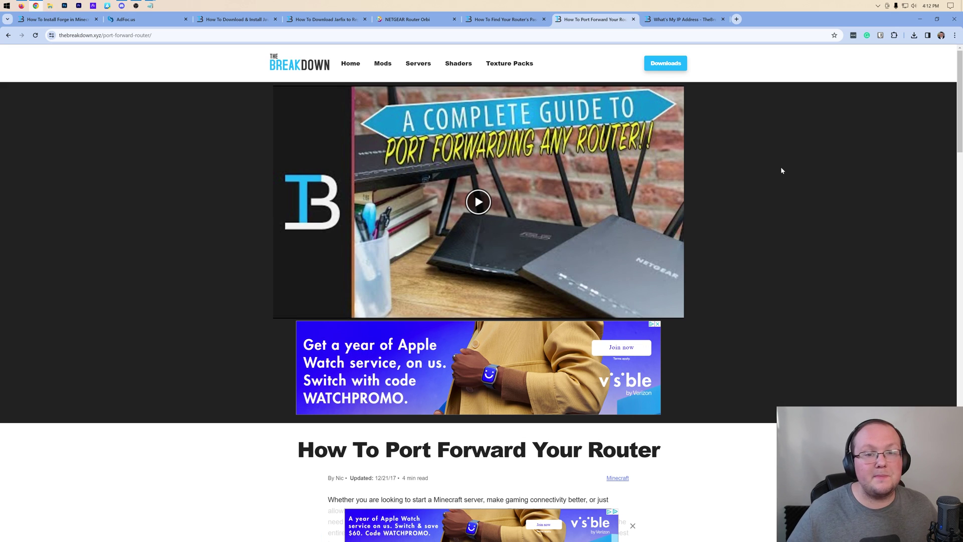
Step: Open the router's advanced Port Forwarding / Port Triggering settings, and delete the existing Minecraft Java service
left_click(452, 15)
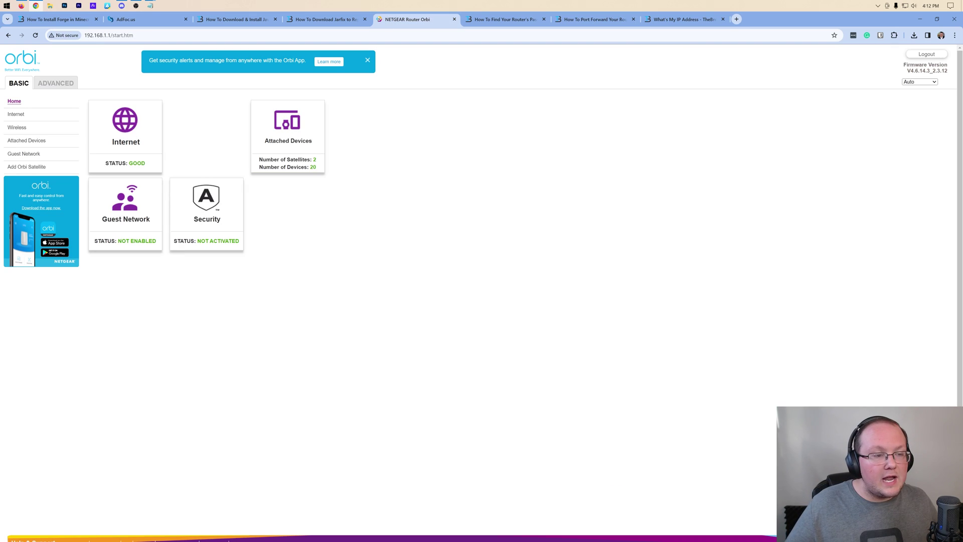
left_click(50, 83)
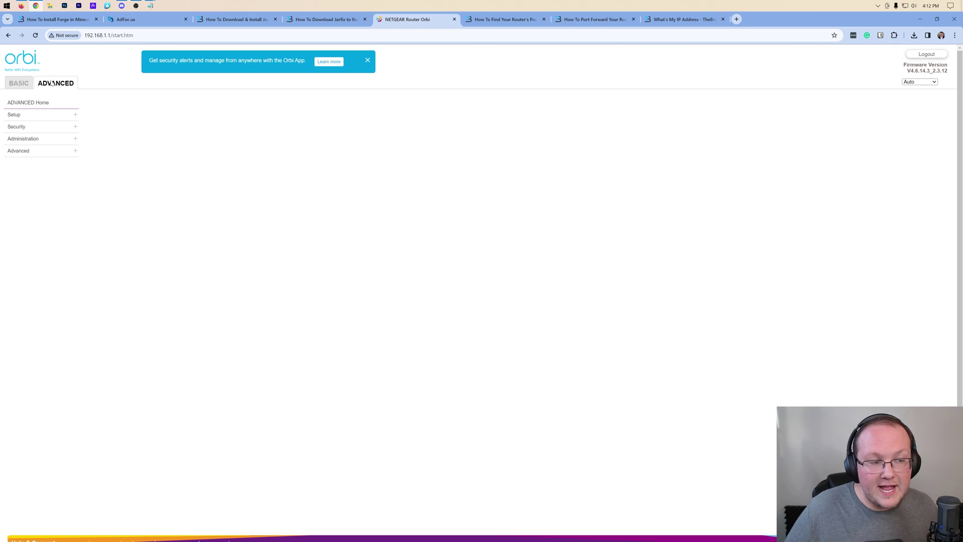
left_click(30, 151)
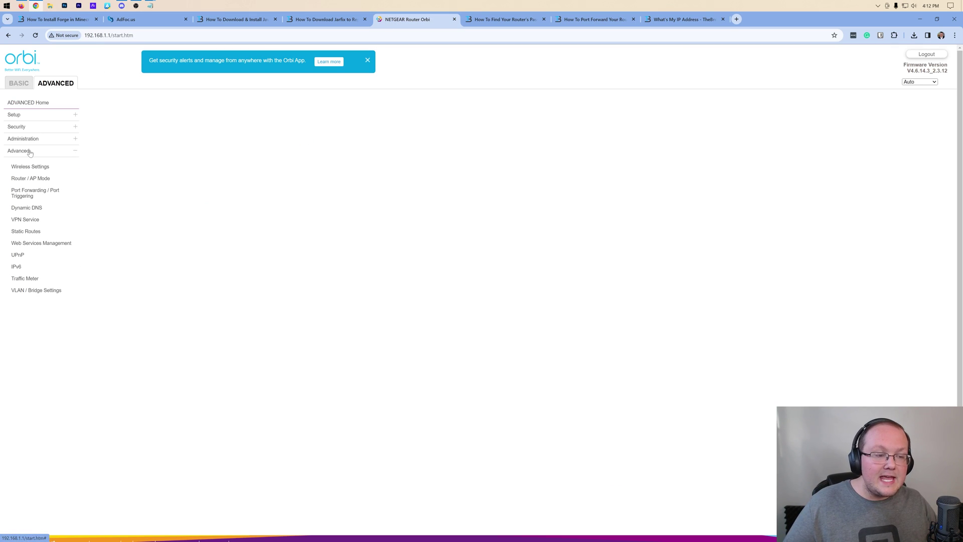
left_click(24, 191)
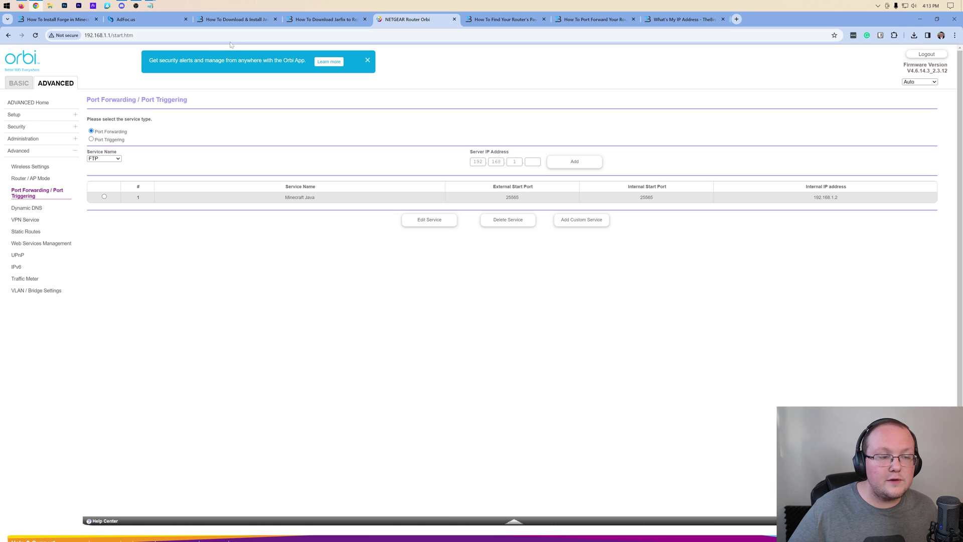
left_click(105, 197)
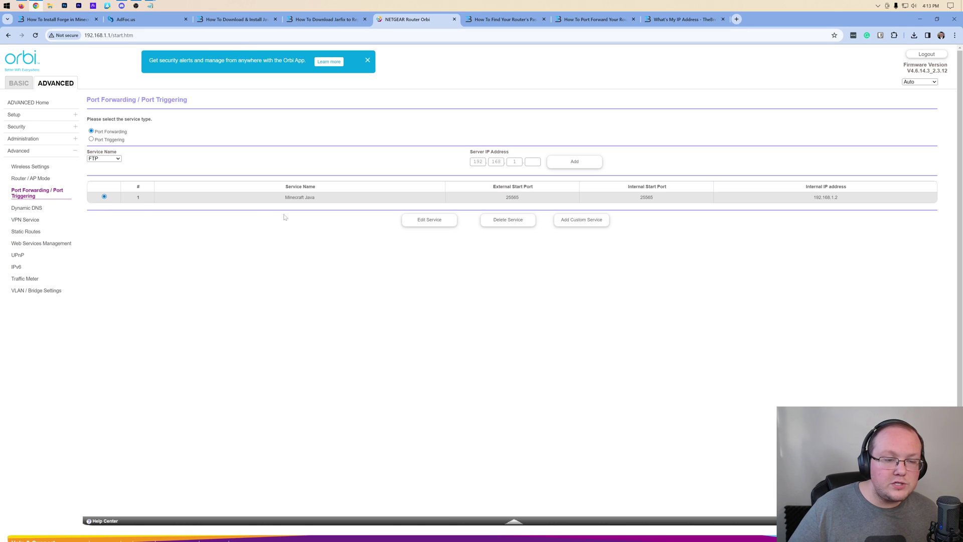
left_click(507, 221)
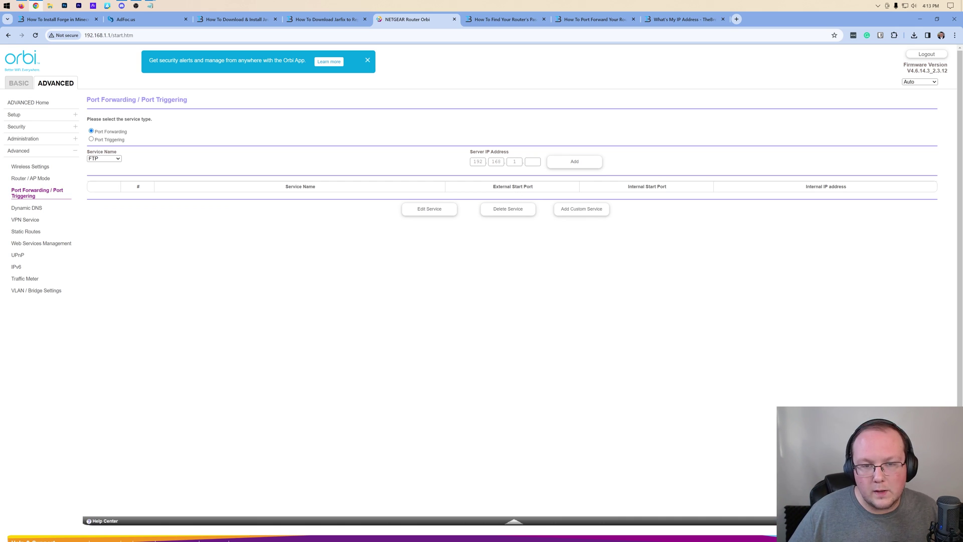
Step: Add a custom port forwarding service named "Minecraft Forge Server" with the TCP/UDP protocol
left_click(565, 209)
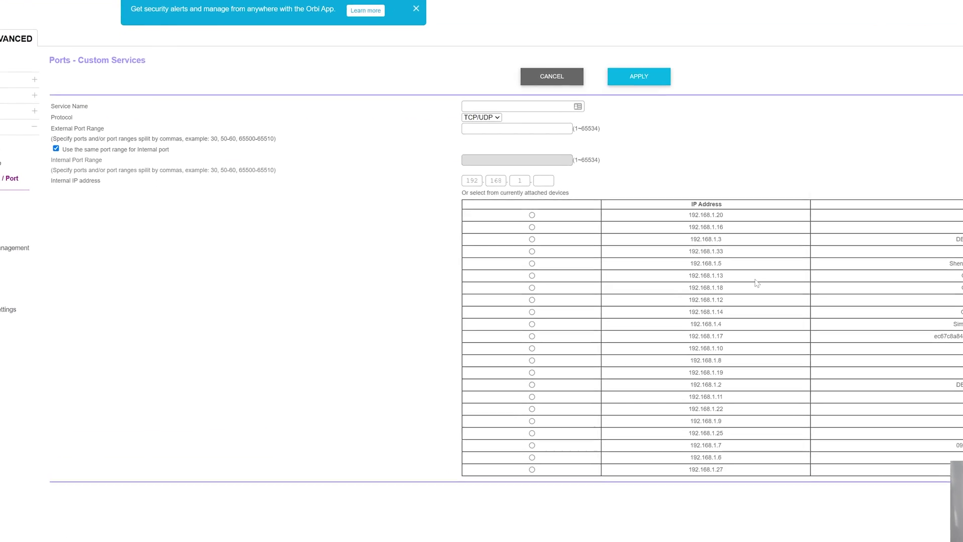
left_click(527, 77)
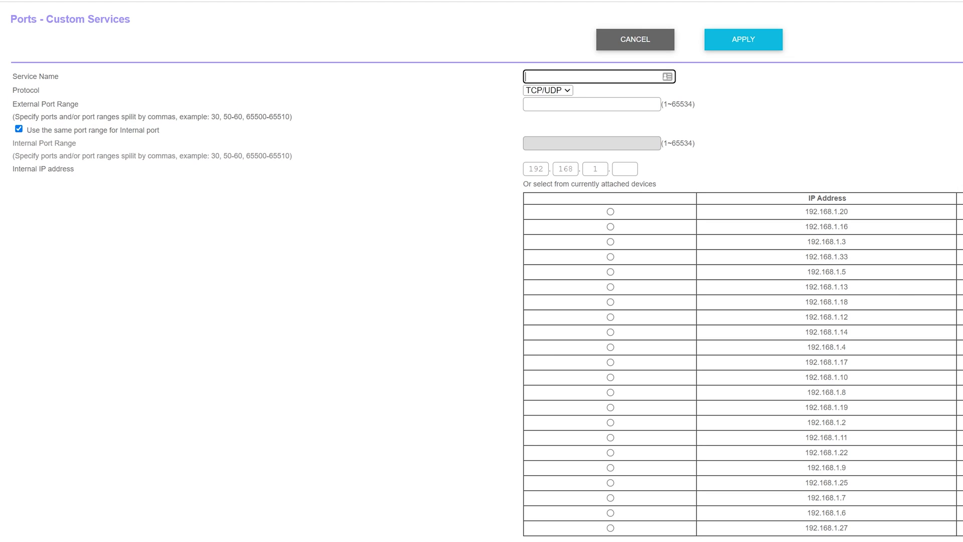
type("Minecraft Forge Server")
left_click(537, 90)
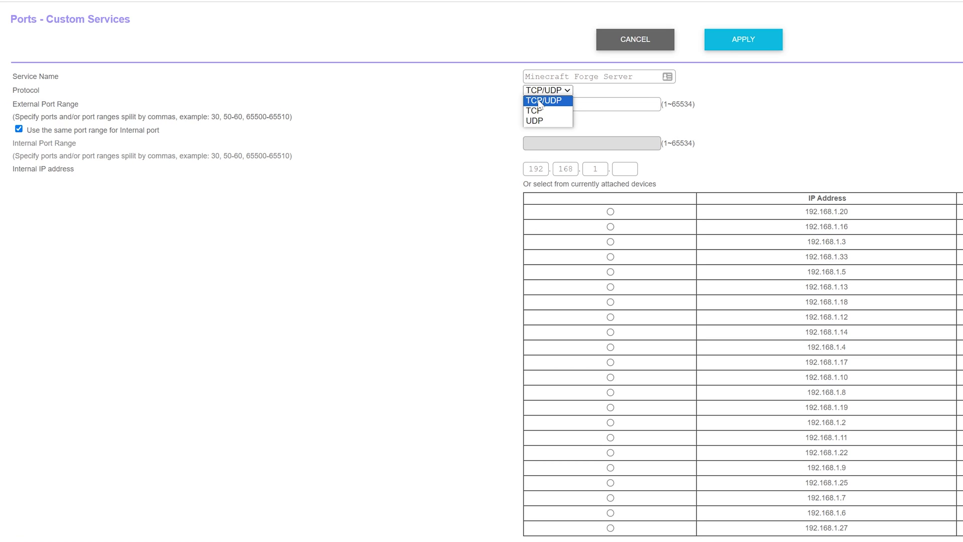
left_click(541, 102)
left_click(555, 93)
left_click(541, 101)
Step: Set the external port range to 25565, stop reusing it for the internal port, and enter 25565 as the internal port range
left_click(592, 103)
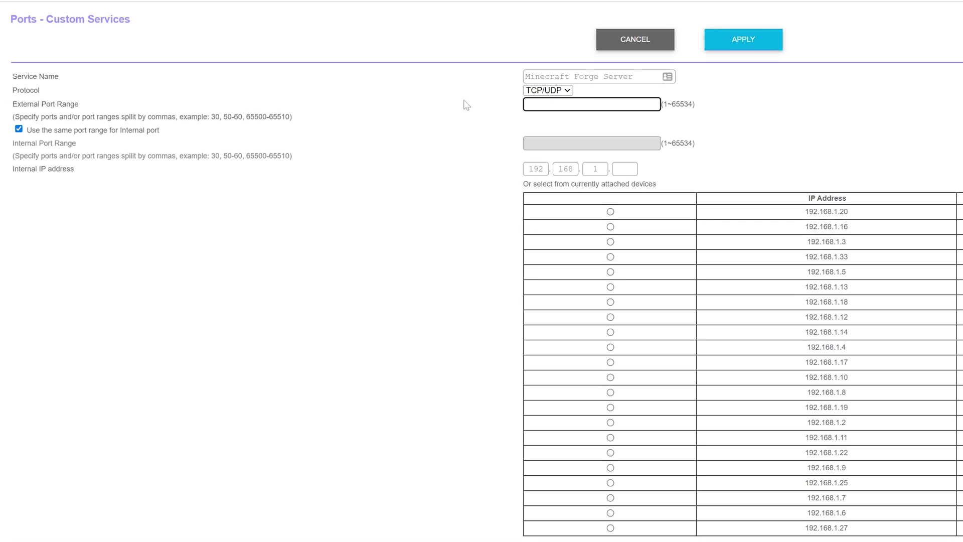
type("25565")
left_click(18, 131)
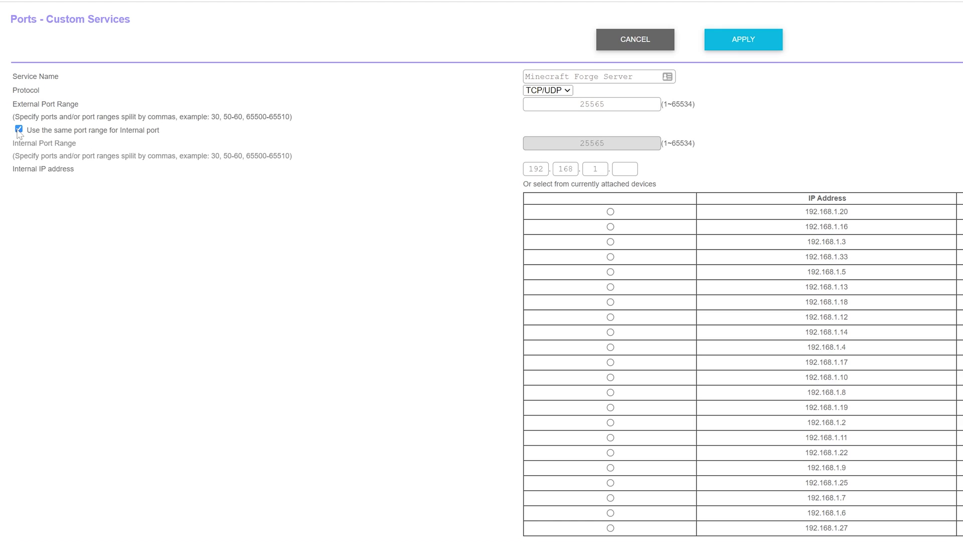
left_click(18, 129)
double_click(592, 143)
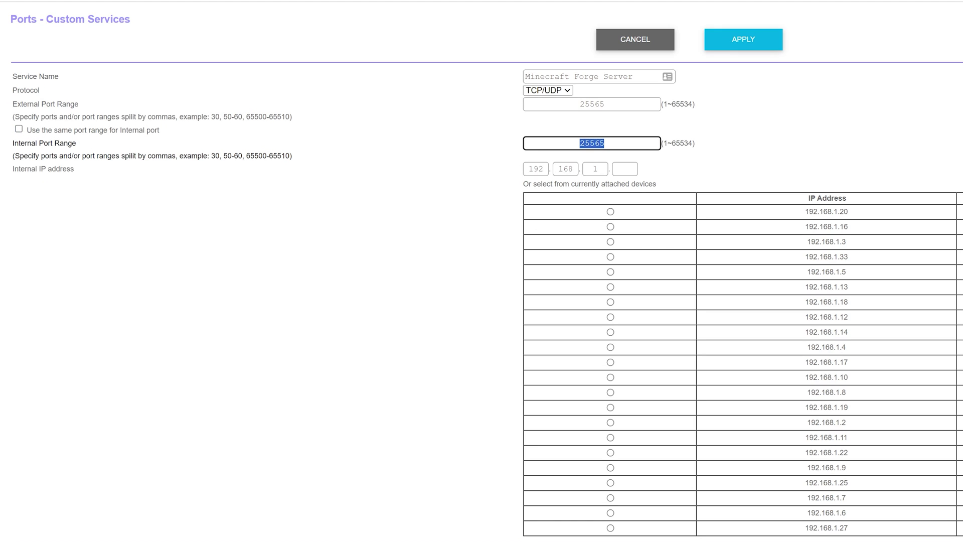
type("25565")
Step: Set the internal IP address to the Notepad note's IPv4 address, 192.168.1.2, select the matching attached device, and apply the service
key("alt+Tab")
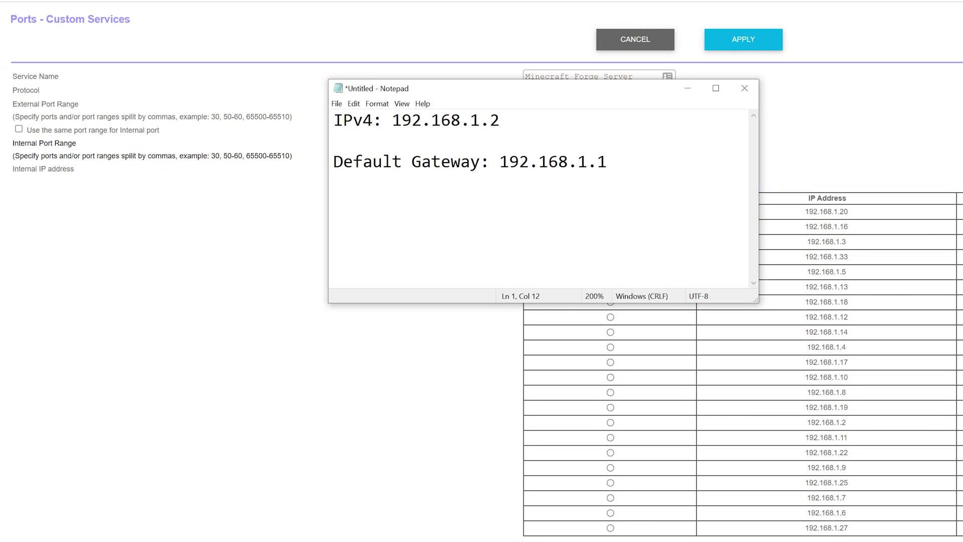
key("alt+Tab")
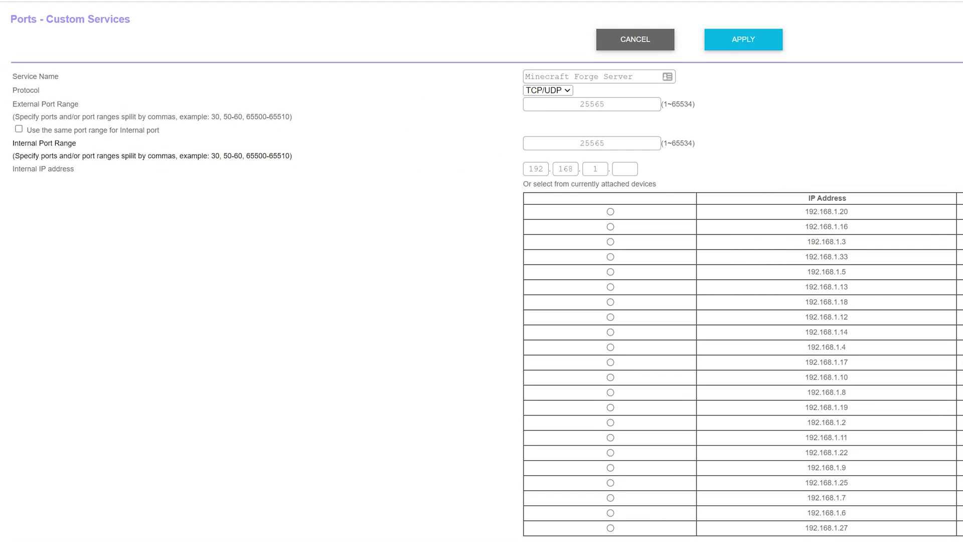
left_click(625, 168)
type("2")
double_click(827, 423)
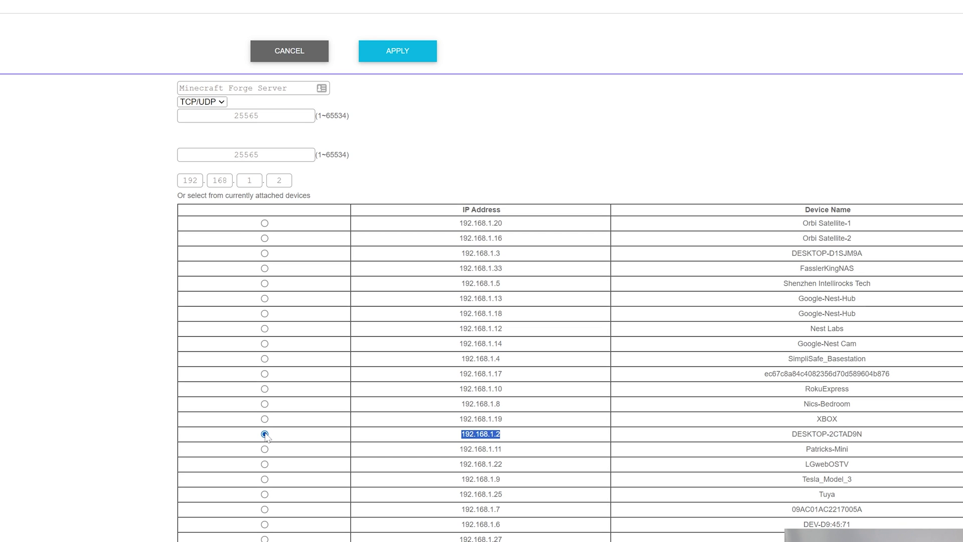
left_click(265, 434)
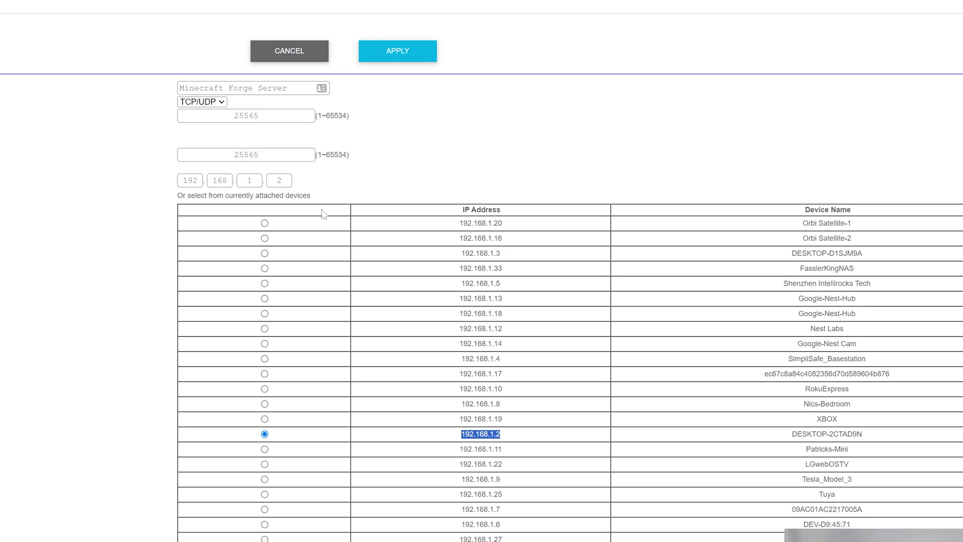
left_click(385, 174)
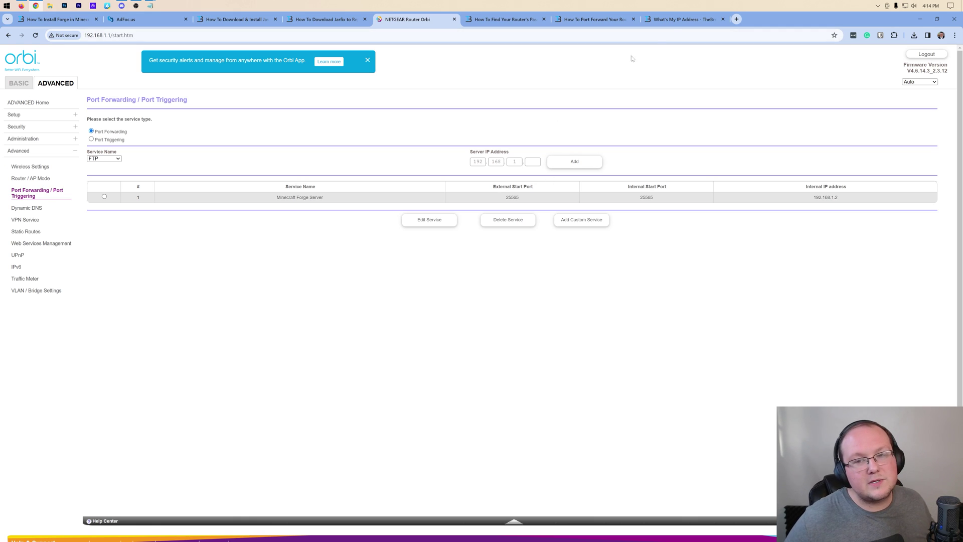
Step: Look up the public IP address on the What's My IP Address page
left_click(682, 19)
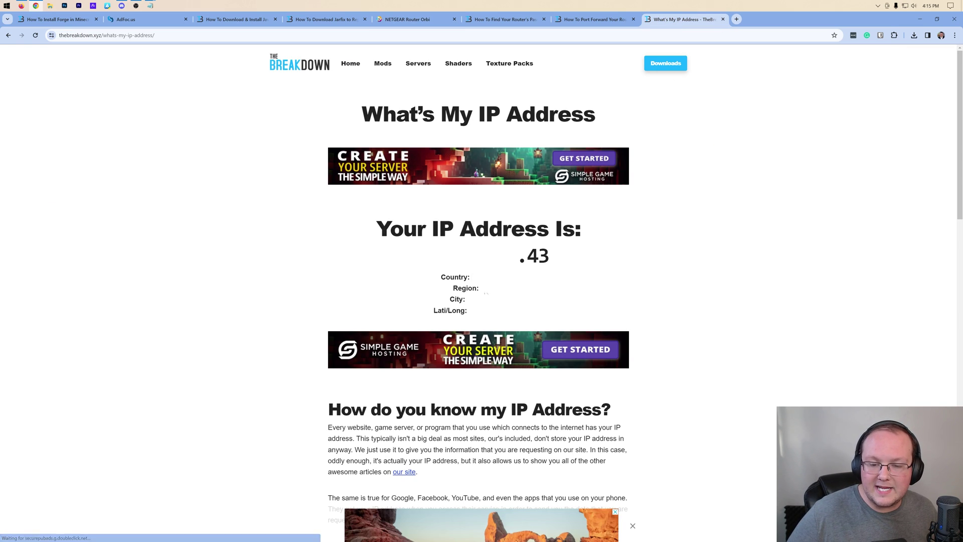
left_click(426, 254)
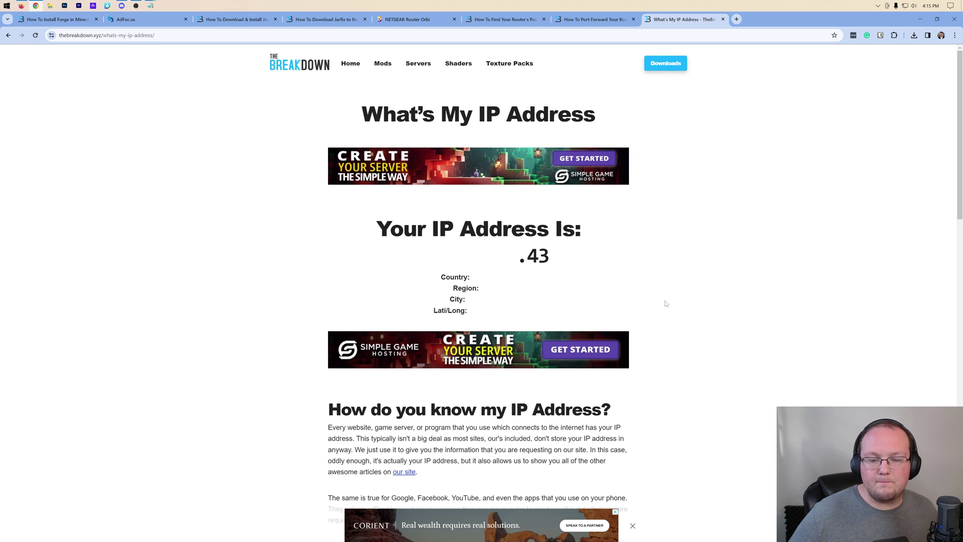
left_click(421, 254)
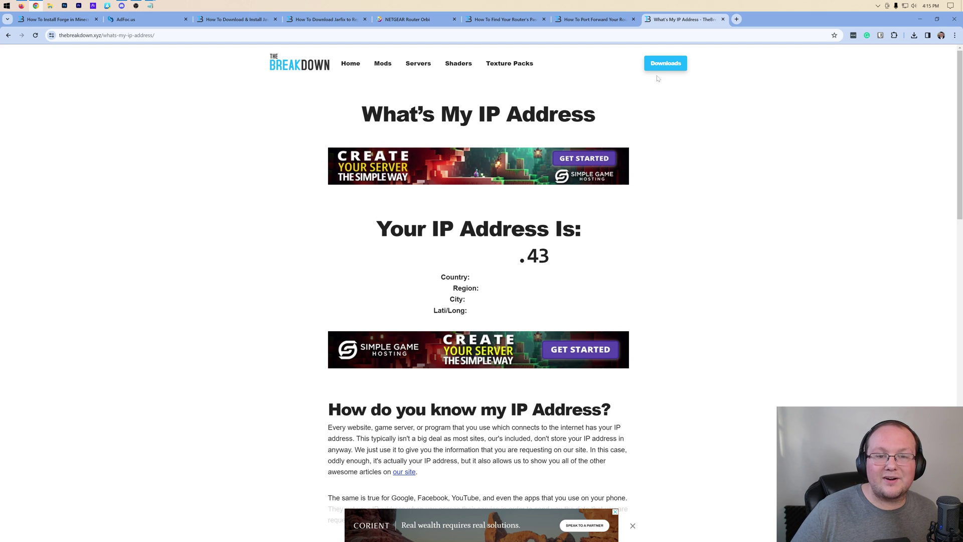
Step: Minimize Chrome, start the server with run.bat from the Minecraft 1.20.4 Forge Server desktop folder, and close the folder
left_click(417, 20)
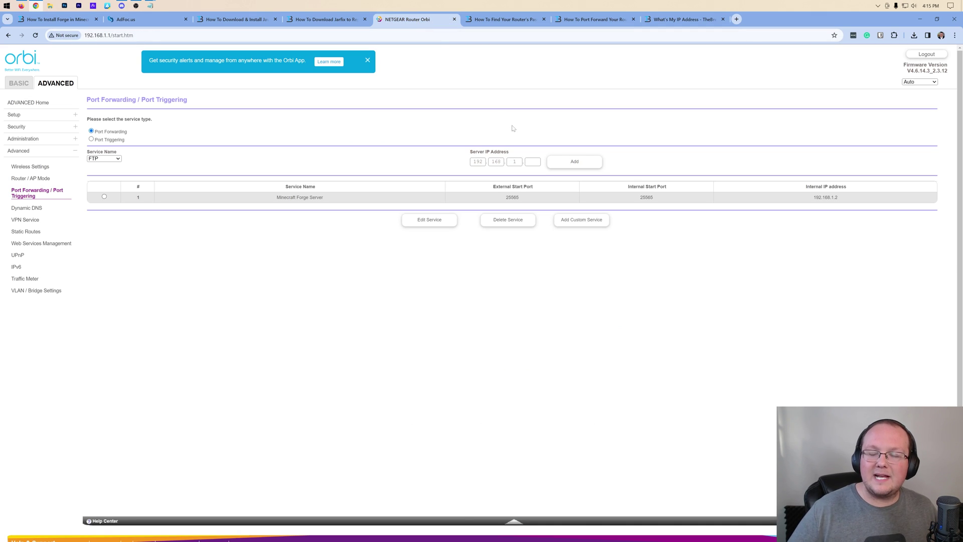
left_click(920, 19)
left_click(504, 142)
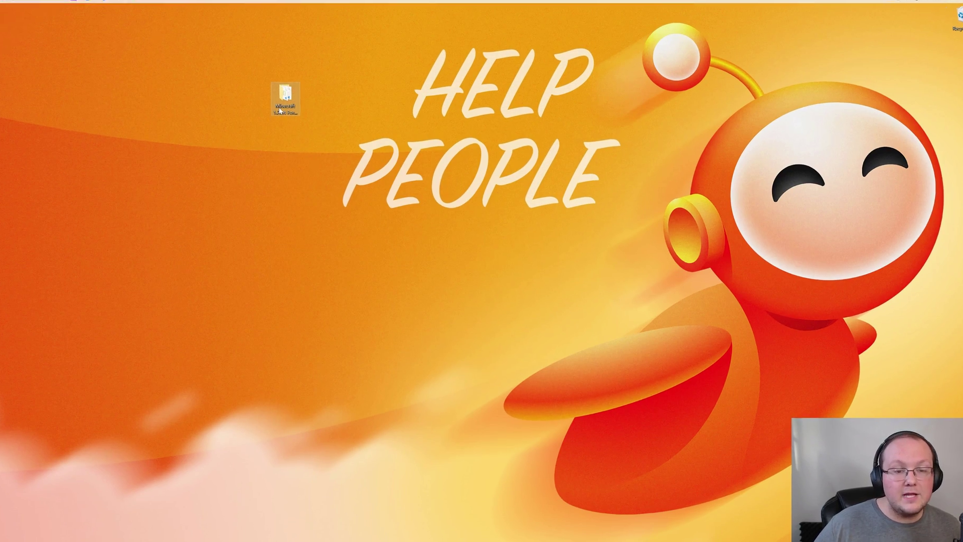
double_click(280, 110)
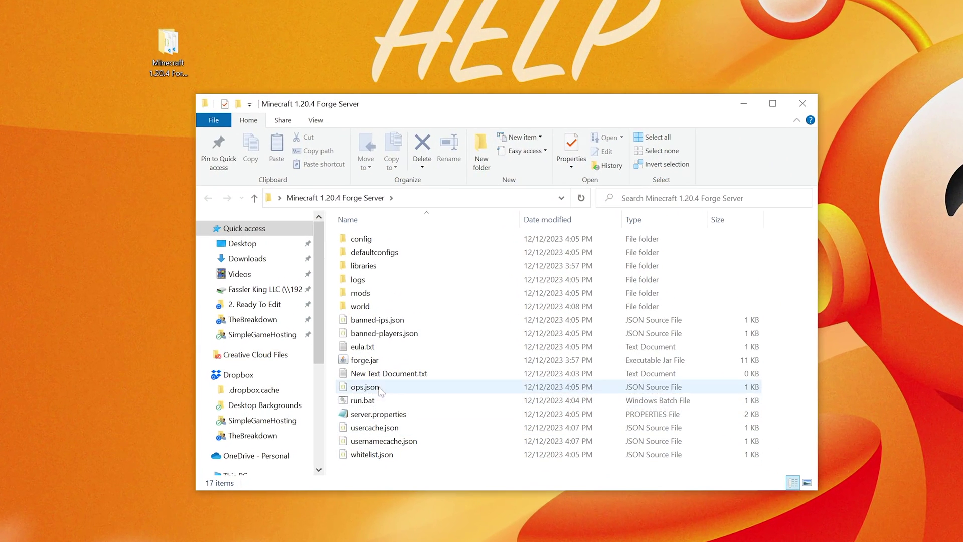
double_click(405, 324)
left_click(802, 103)
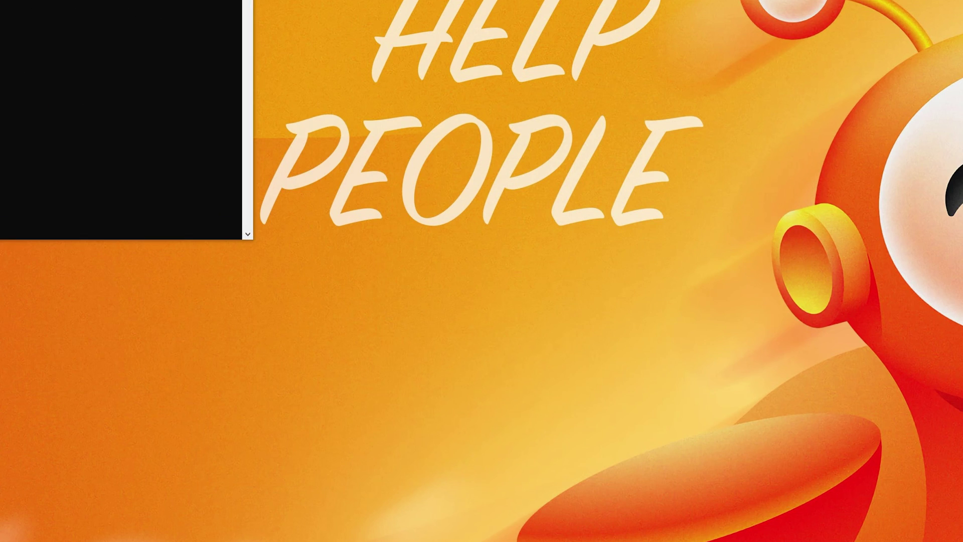
Step: Open Minecraft Launcher and launch the forge installation, 1.20.4-forge49.0.8, accepting the modified-installation warning
key("super")
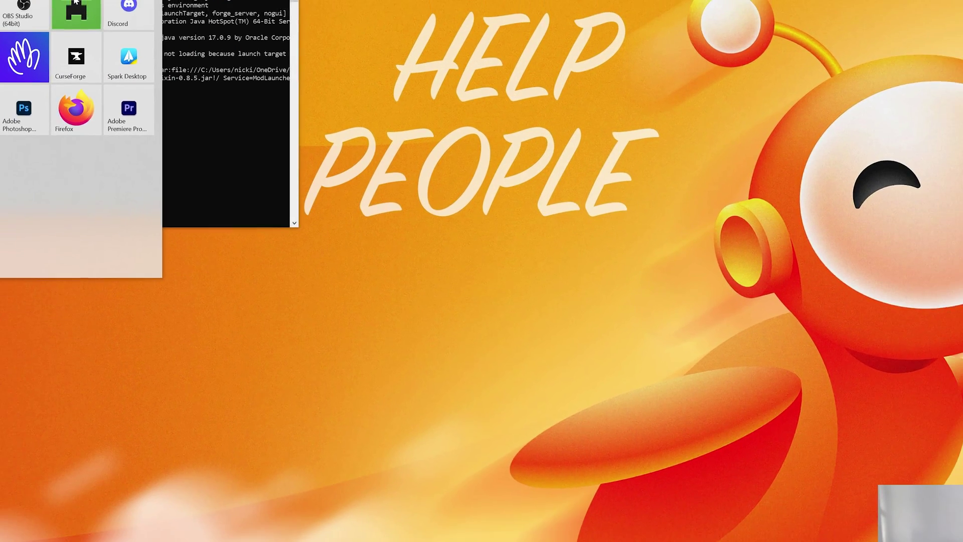
left_click(75, 4)
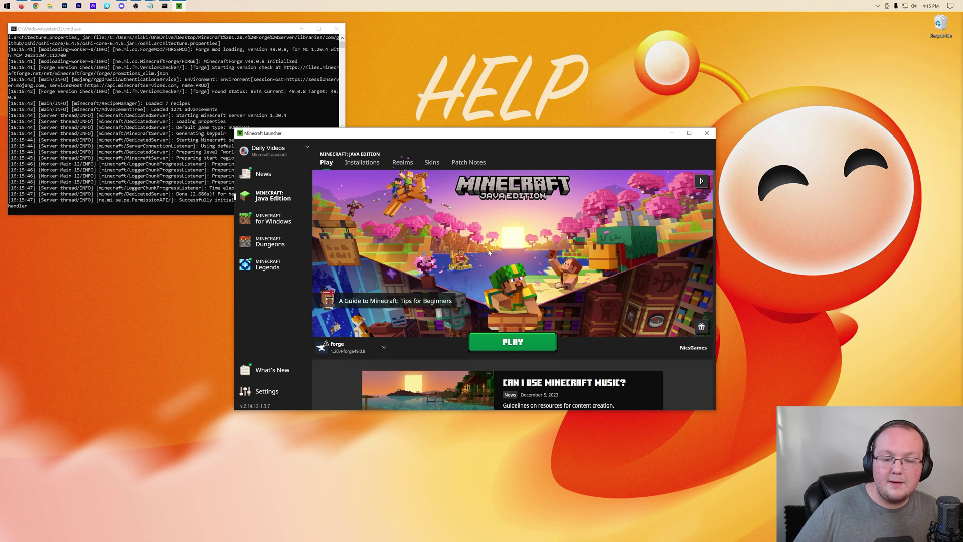
left_click(480, 340)
left_click(527, 314)
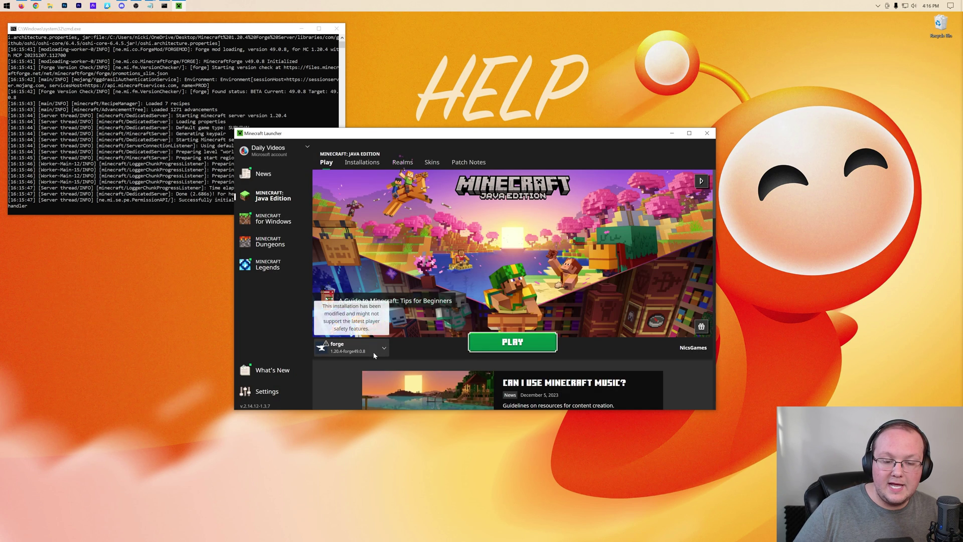
left_click(493, 342)
left_click(557, 315)
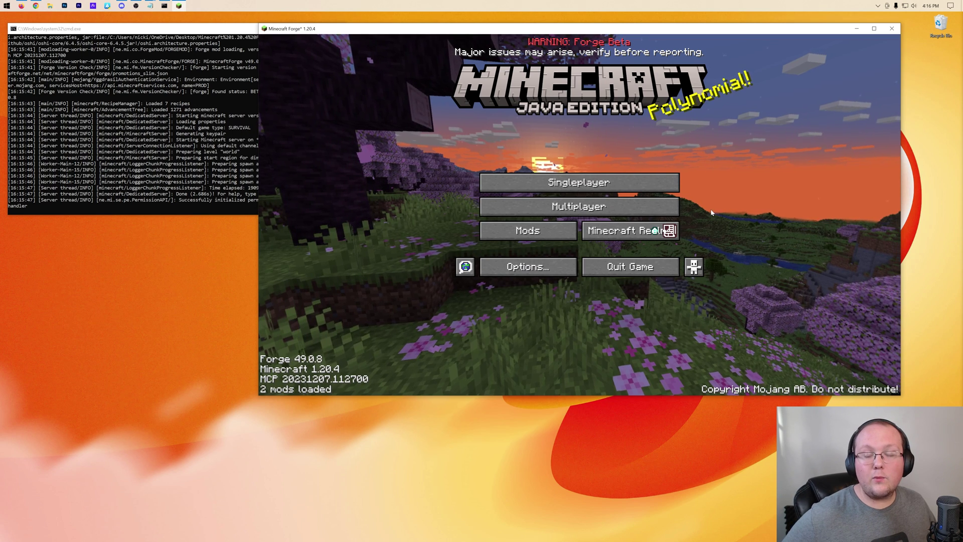
Step: Proceed past the third-party play caution, add a multiplayer server named Public IP with the copied public IP as its address, and refresh the server list
left_click(659, 207)
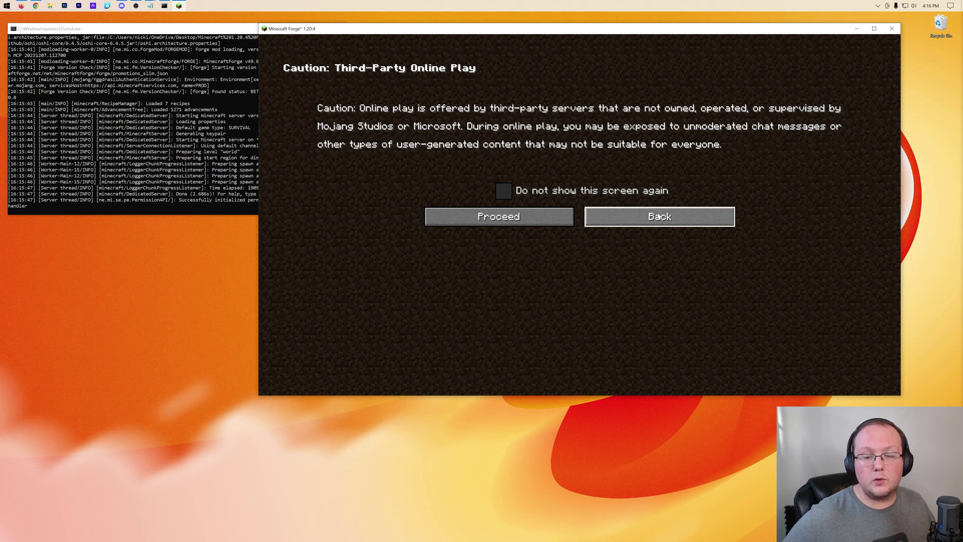
left_click(549, 223)
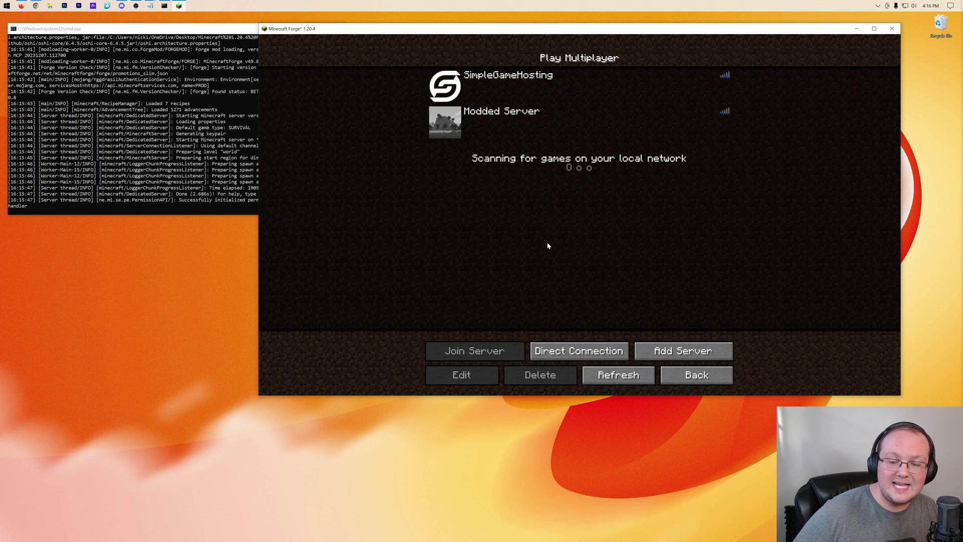
left_click(683, 351)
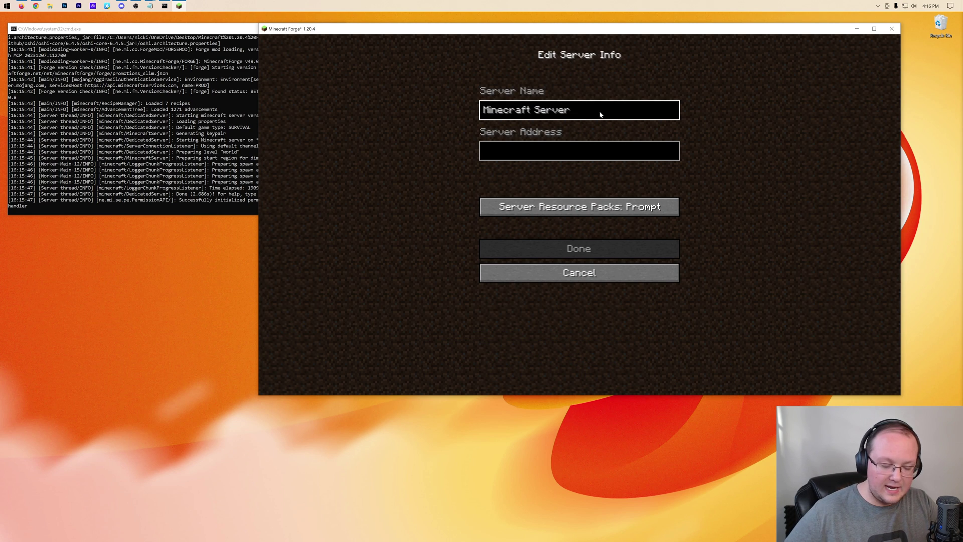
key("ctrl+a")
type("Public")
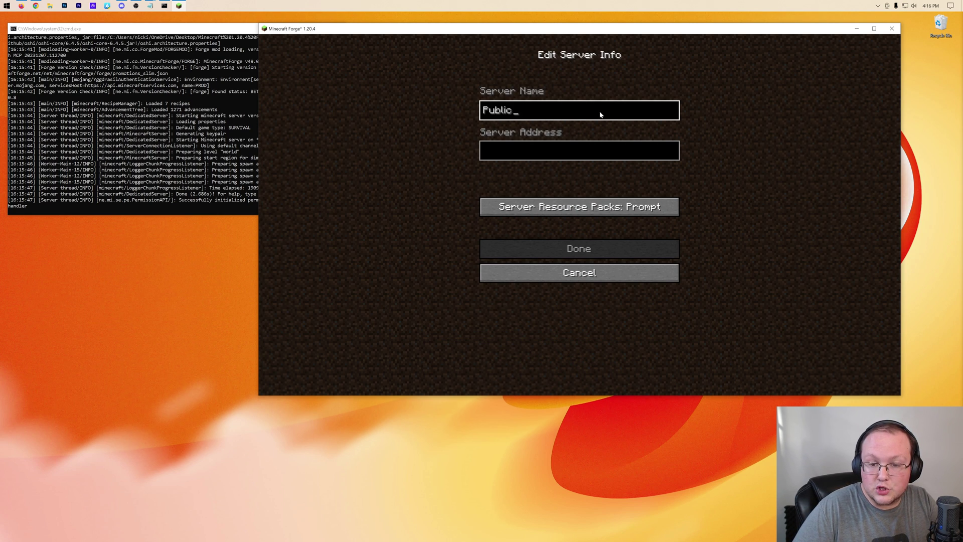
type(" IP")
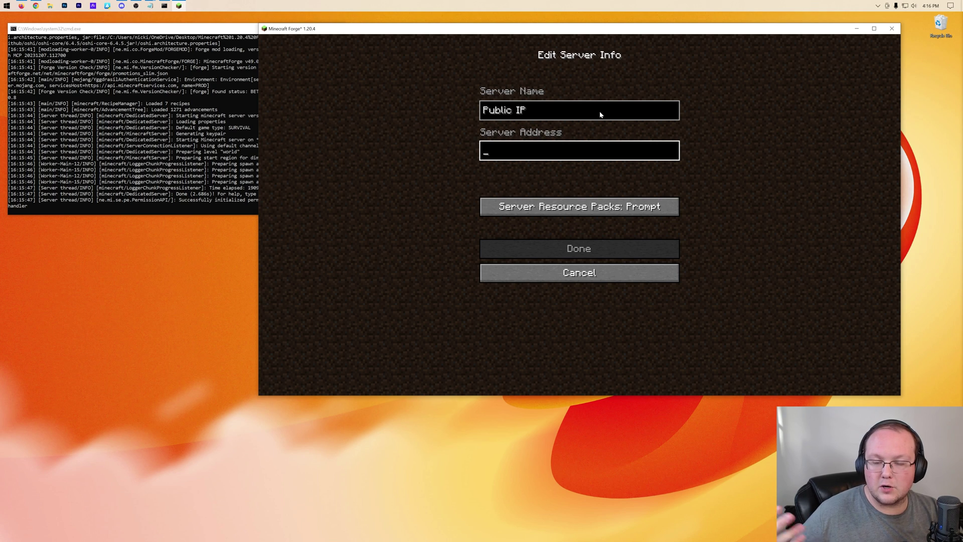
key("Tab")
key("ctrl+v")
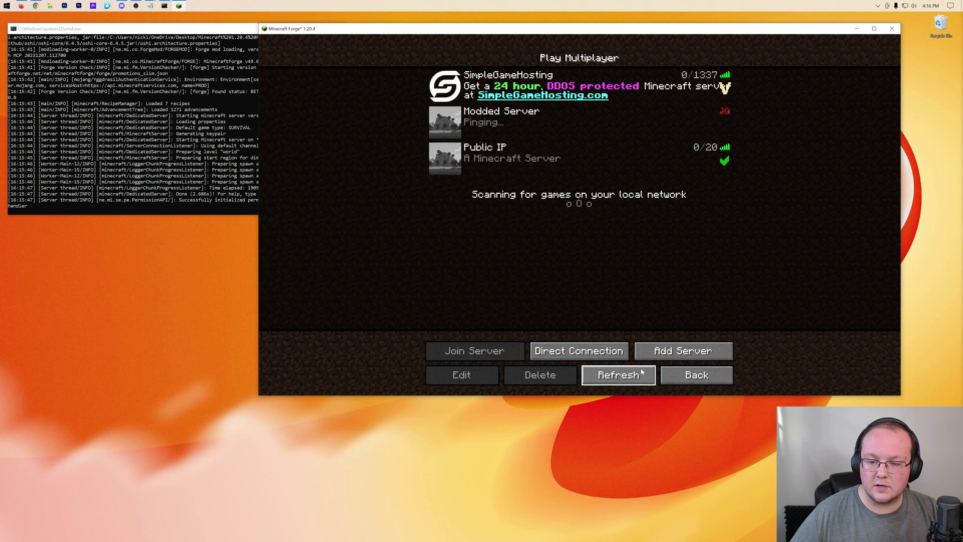
left_click(618, 374)
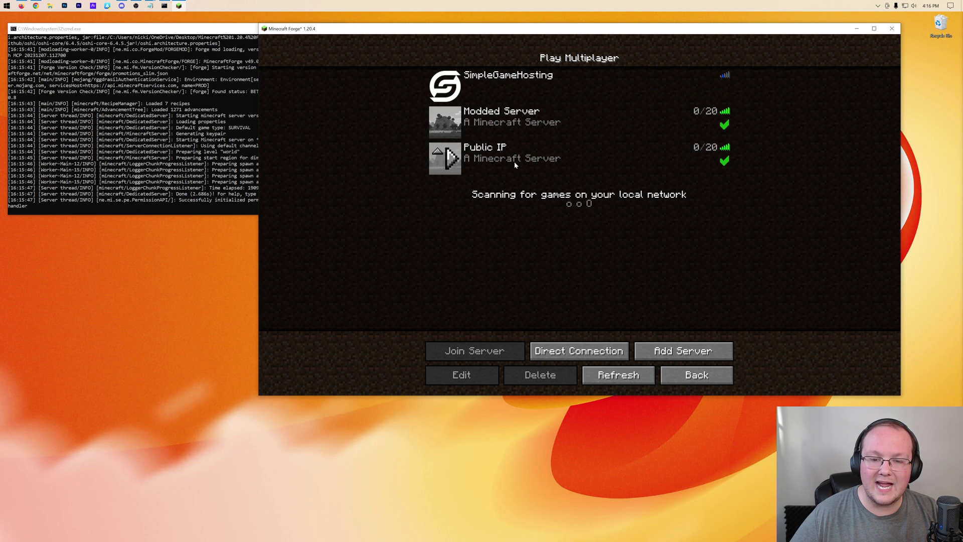